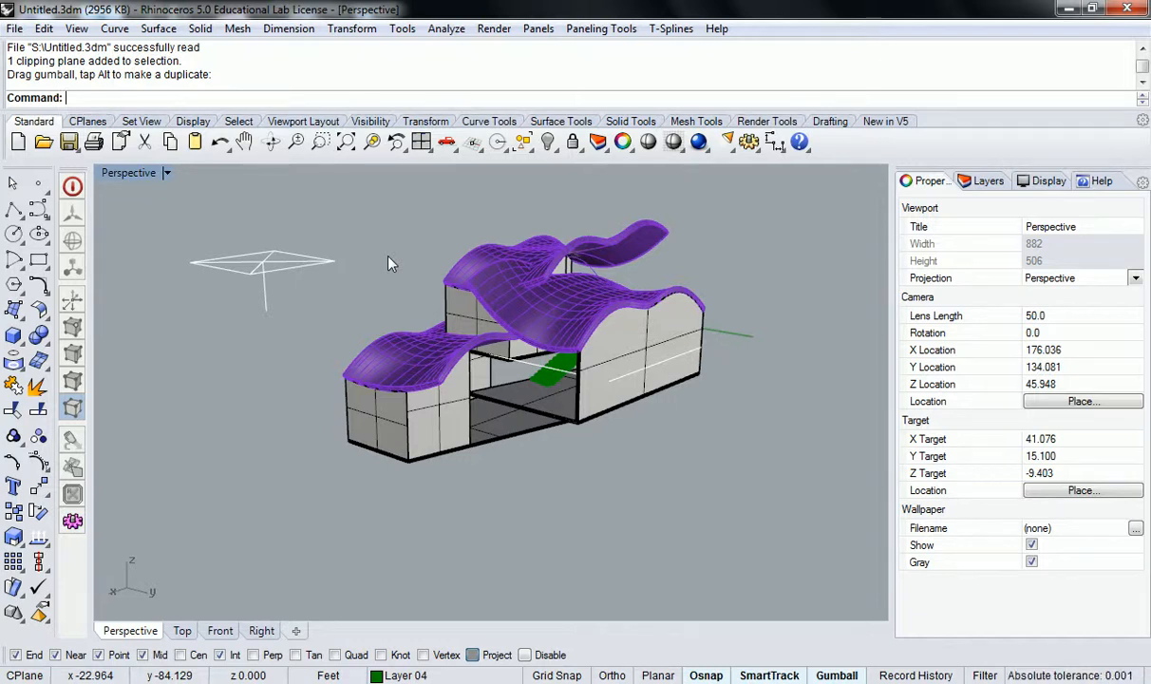
# Step: Delete the row of building copies, keeping only the complete house with the clipping plane
pyautogui.scroll(5, 586, 346)
pyautogui.moveTo(598, 344); pyautogui.dragTo(632, 325, button='right')
pyautogui.scroll(-10, 632, 325)
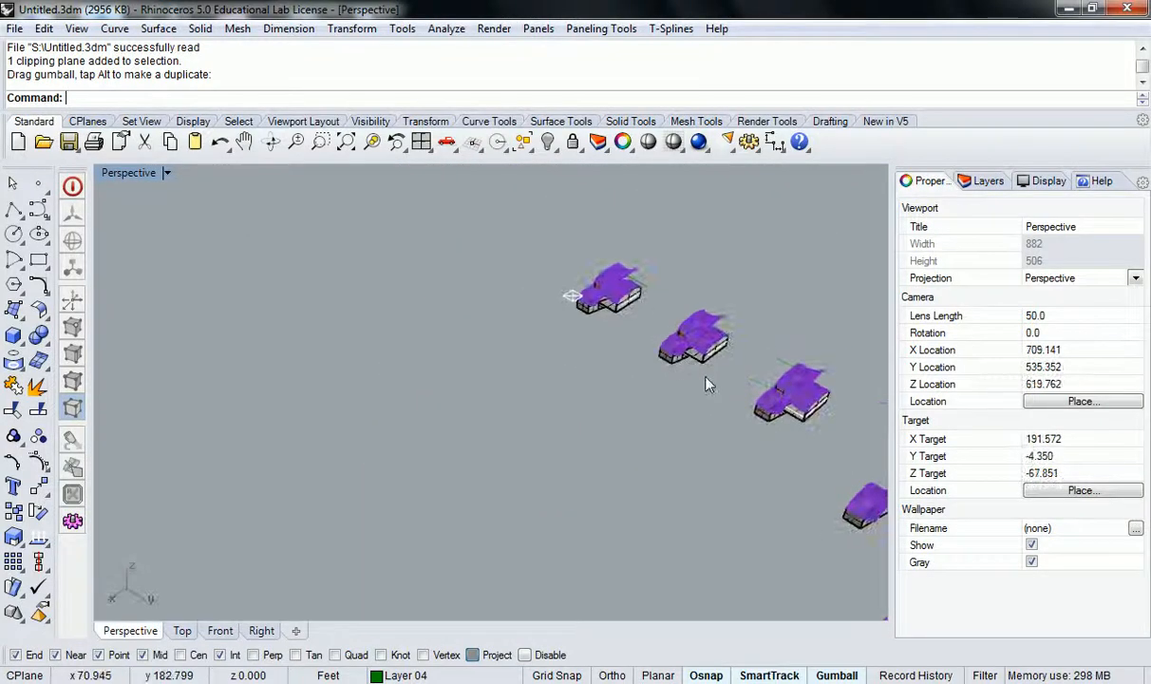
pyautogui.moveTo(451, 281); pyautogui.dragTo(570, 314, button='right')
pyautogui.moveTo(805, 255); pyautogui.dragTo(351, 486)
pyautogui.press('Delete')
# Step: Examine the remaining house from several sides, checking its walls, floors and curved roofs
pyautogui.moveTo(352, 486); pyautogui.dragTo(490, 434, button='right')
pyautogui.scroll(10, 490, 434)
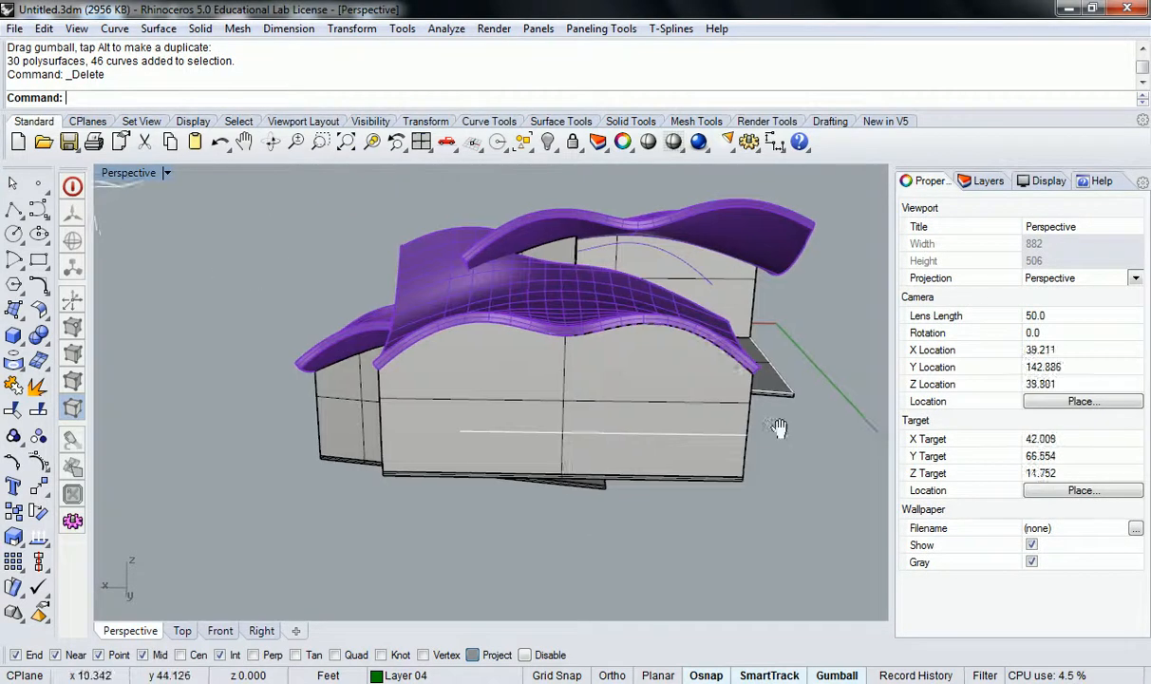
pyautogui.moveTo(630, 442); pyautogui.dragTo(470, 437, button='right')
pyautogui.scroll(-8, 470, 437)
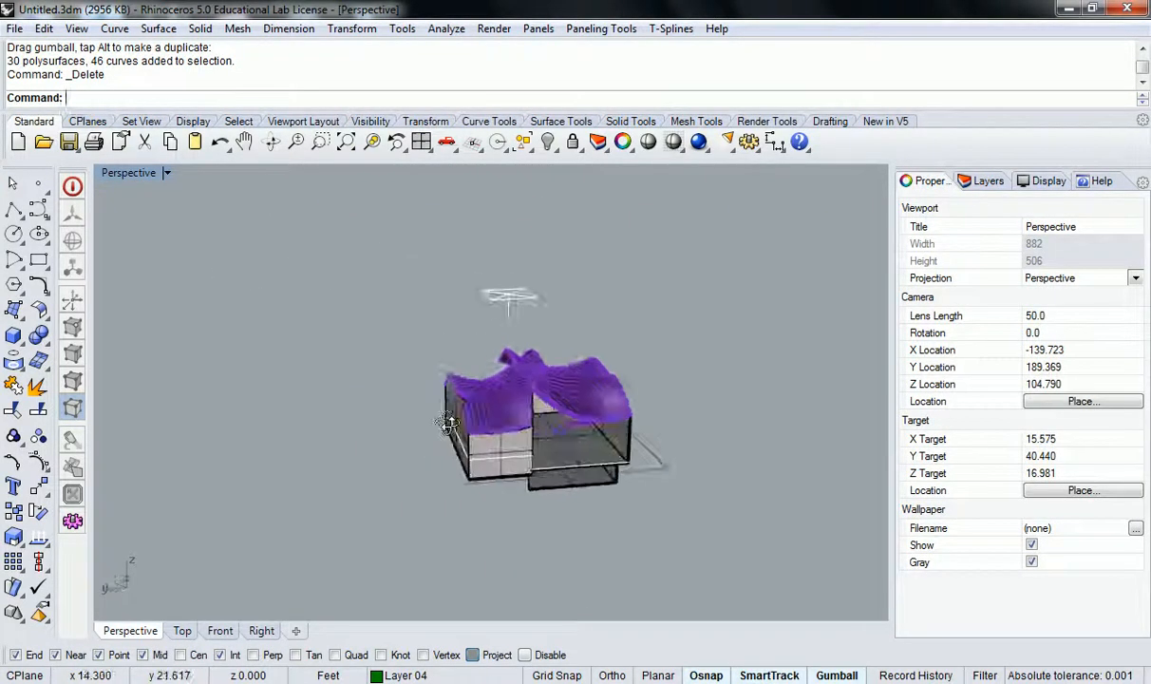
pyautogui.moveTo(533, 400); pyautogui.dragTo(536, 377, button='right')
pyautogui.moveTo(429, 391); pyautogui.dragTo(441, 461, button='right')
pyautogui.scroll(2, 528, 406)
pyautogui.scroll(2, 501, 405)
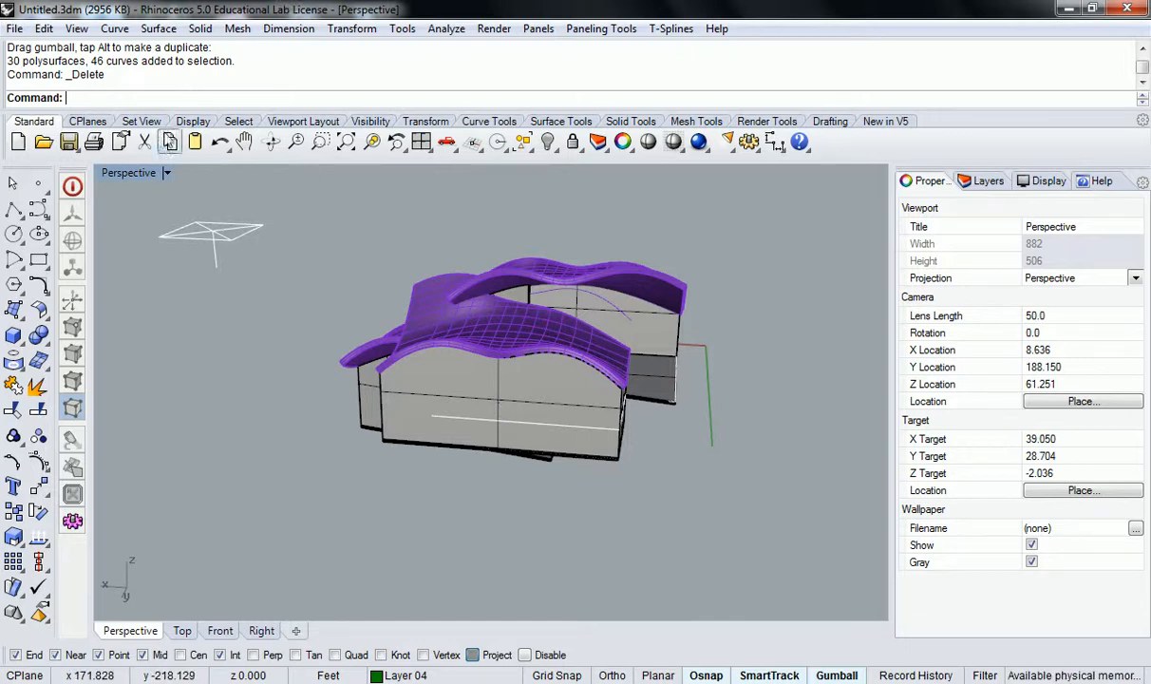
# Step: Undo the deletion of the building copies and clear the selection
pyautogui.hotkey('ctrl', 'z')
pyautogui.scroll(-15, 380, 302)
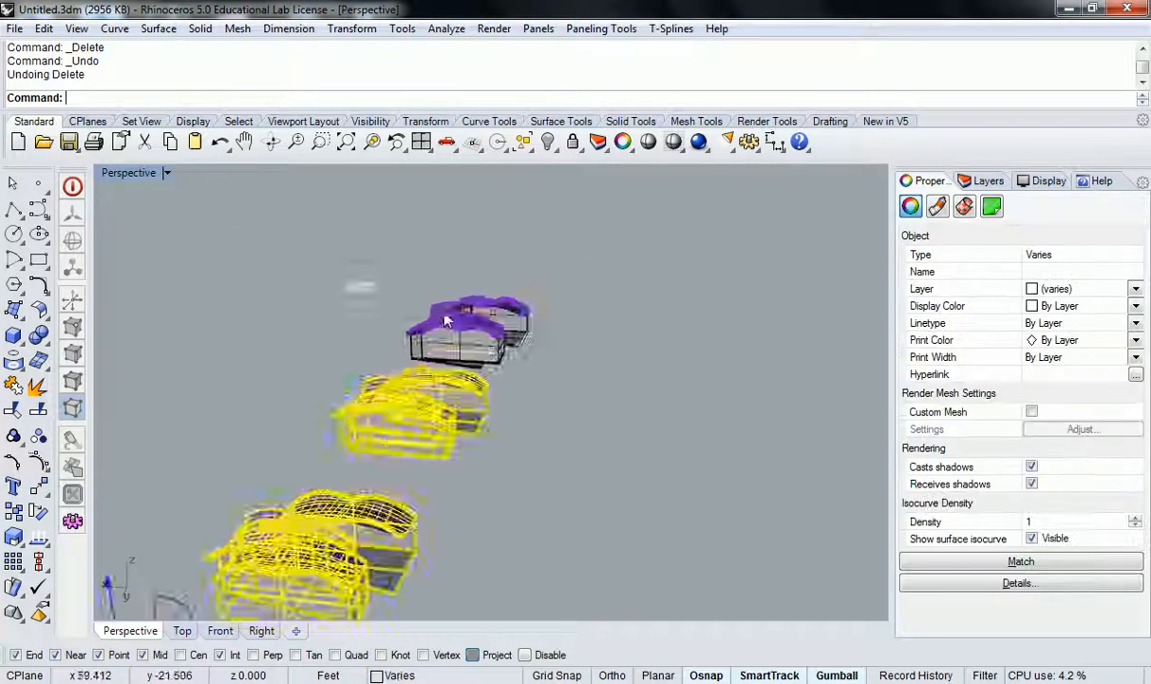
pyautogui.click(539, 378)
pyautogui.moveTo(319, 392); pyautogui.dragTo(484, 358, button='right')
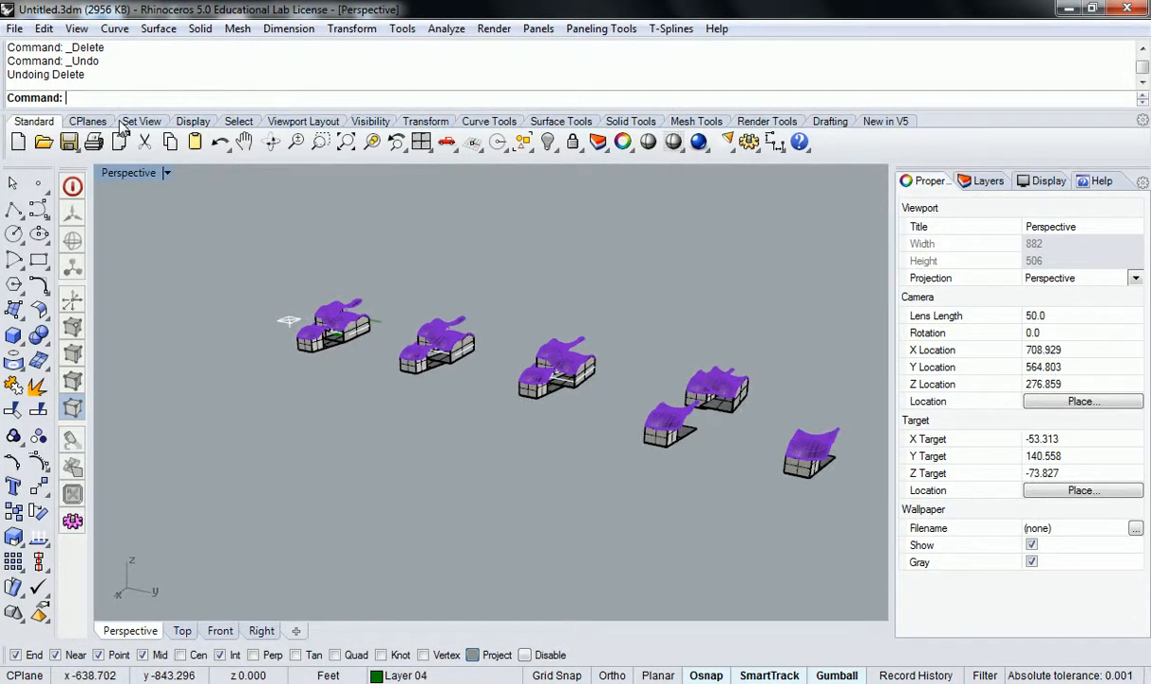
pyautogui.click(14, 28)
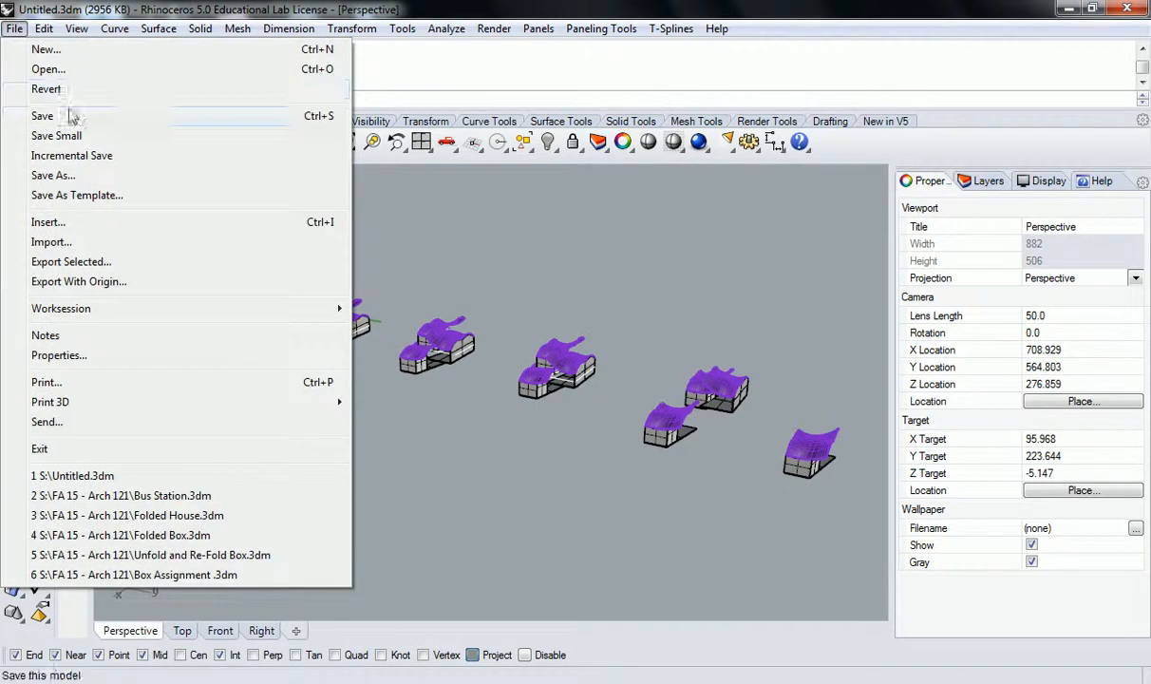
pyautogui.click(59, 175)
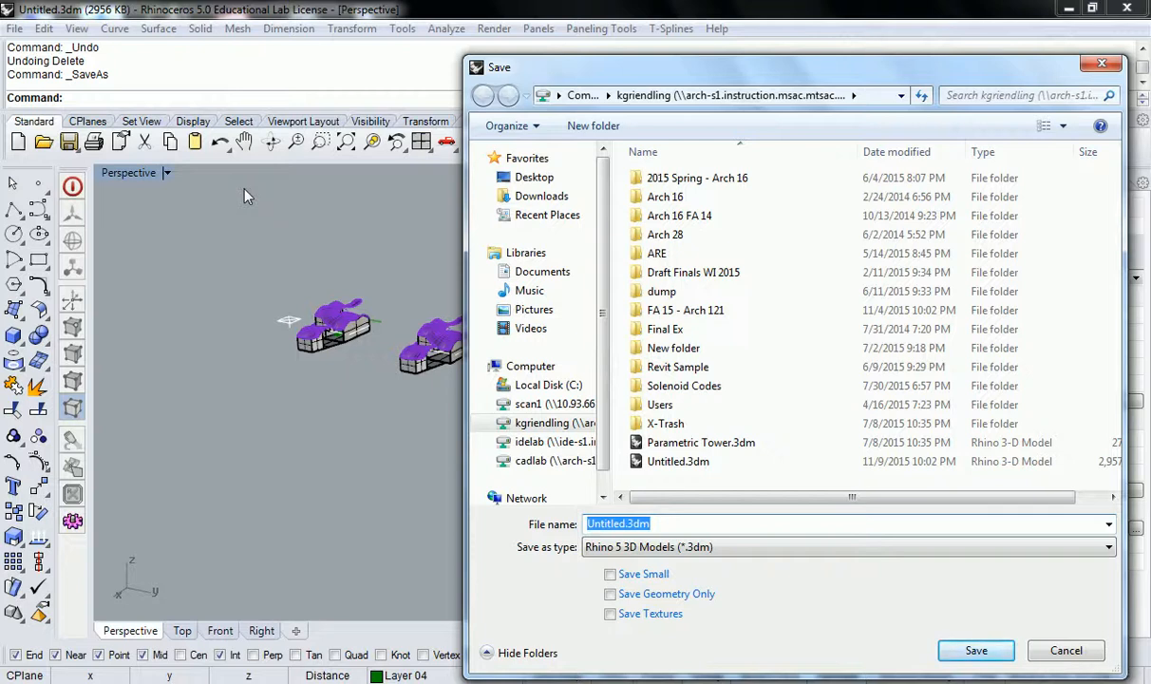
pyautogui.click(1102, 65)
# Step: Delete all building copies in the row, keeping only the house beside the clipping plane
pyautogui.keyDown('shift'); pyautogui.moveTo(718, 378); pyautogui.dragTo(311, 300, button='right'); pyautogui.keyUp('shift')
pyautogui.scroll(8, 315, 296)
pyautogui.scroll(-14, 386, 297)
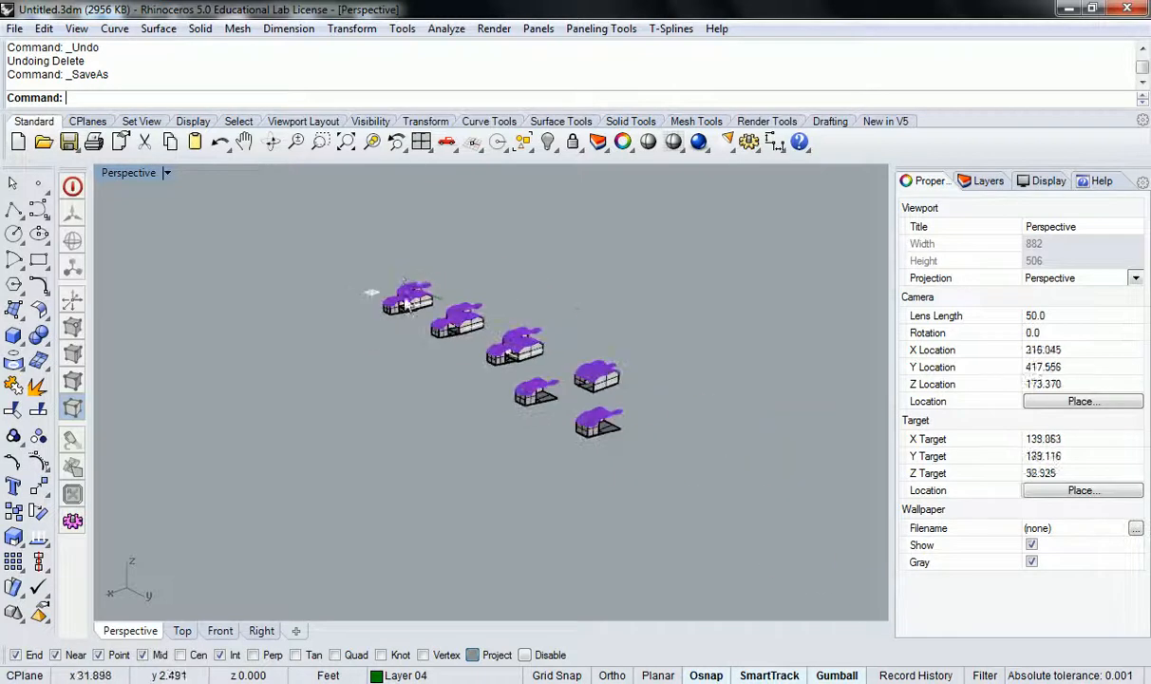
pyautogui.moveTo(389, 287); pyautogui.dragTo(354, 311, button='right')
pyautogui.moveTo(523, 231); pyautogui.dragTo(214, 394)
pyautogui.press('Delete')
# Step: Zoom to the wall polysurface at the front of the remaining house
pyautogui.moveTo(395, 332); pyautogui.dragTo(318, 285, button='right')
pyautogui.keyDown('shift'); pyautogui.moveTo(330, 283); pyautogui.dragTo(458, 495, button='right'); pyautogui.keyUp('shift')
pyautogui.scroll(8, 516, 424)
pyautogui.keyDown('shift'); pyautogui.moveTo(501, 226); pyautogui.dragTo(559, 364, button='right'); pyautogui.keyUp('shift')
pyautogui.scroll(10, 598, 464)
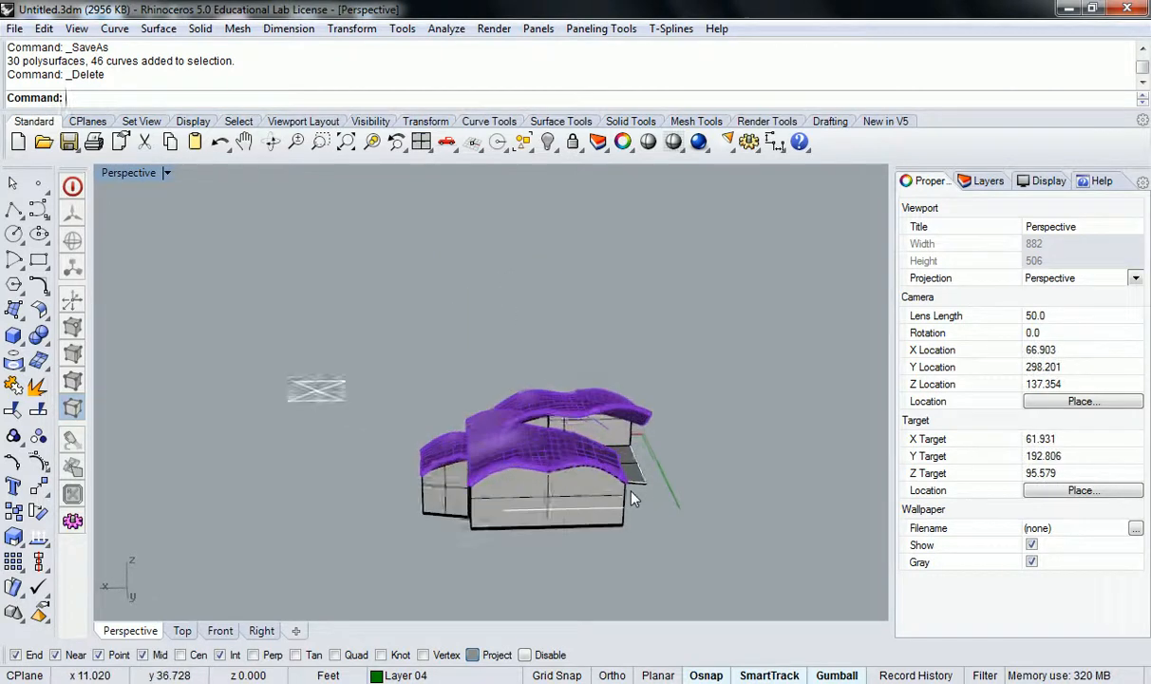
pyautogui.click(598, 446)
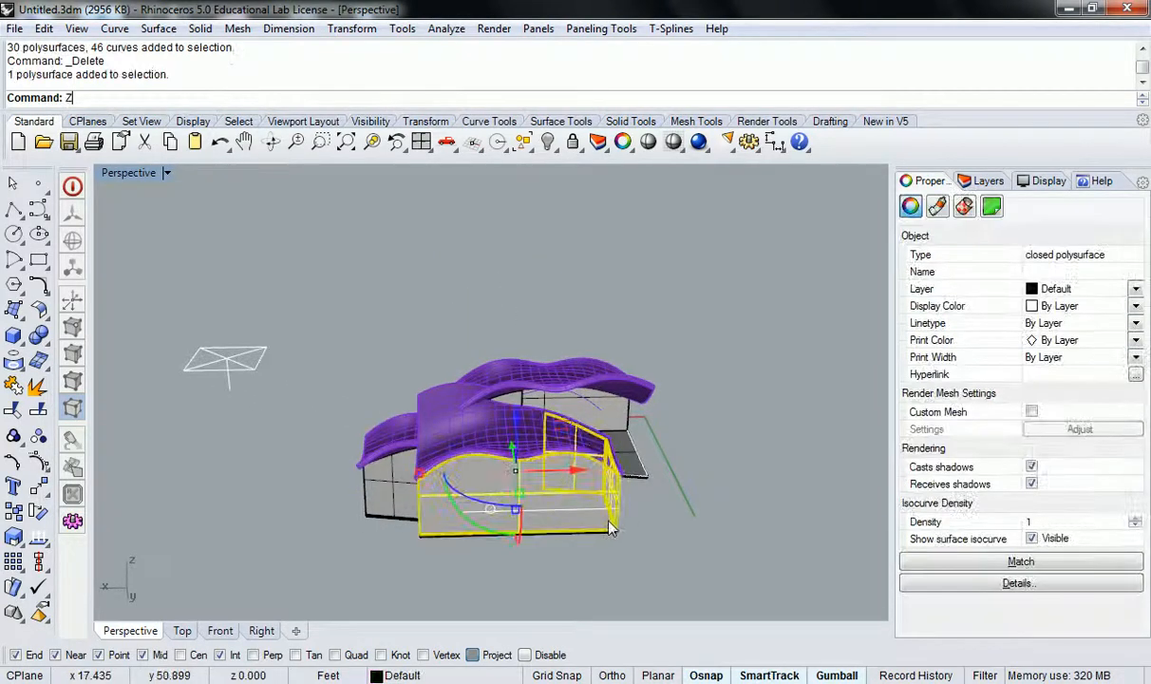
pyautogui.write('ZS')
pyautogui.press('Return')
# Step: Inspect the house's roofs, walls and leftover curves from all sides, then clear the selection
pyautogui.moveTo(724, 478); pyautogui.dragTo(623, 460, button='right')
pyautogui.scroll(-10, 623, 461)
pyautogui.press('Escape')
pyautogui.scroll(7, 699, 455)
pyautogui.moveTo(700, 455); pyautogui.dragTo(617, 367, button='right')
pyautogui.click(615, 275)
pyautogui.click(718, 214)
pyautogui.keyDown('shift'); pyautogui.moveTo(771, 364); pyautogui.dragTo(563, 458, button='right'); pyautogui.keyUp('shift')
pyautogui.click(484, 443)
pyautogui.press('Escape')
pyautogui.scroll(6, 563, 459)
pyautogui.scroll(6, 448, 453)
pyautogui.scroll(-4, 446, 453)
pyautogui.scroll(-14, 447, 454)
pyautogui.moveTo(400, 397); pyautogui.dragTo(511, 410, button='right')
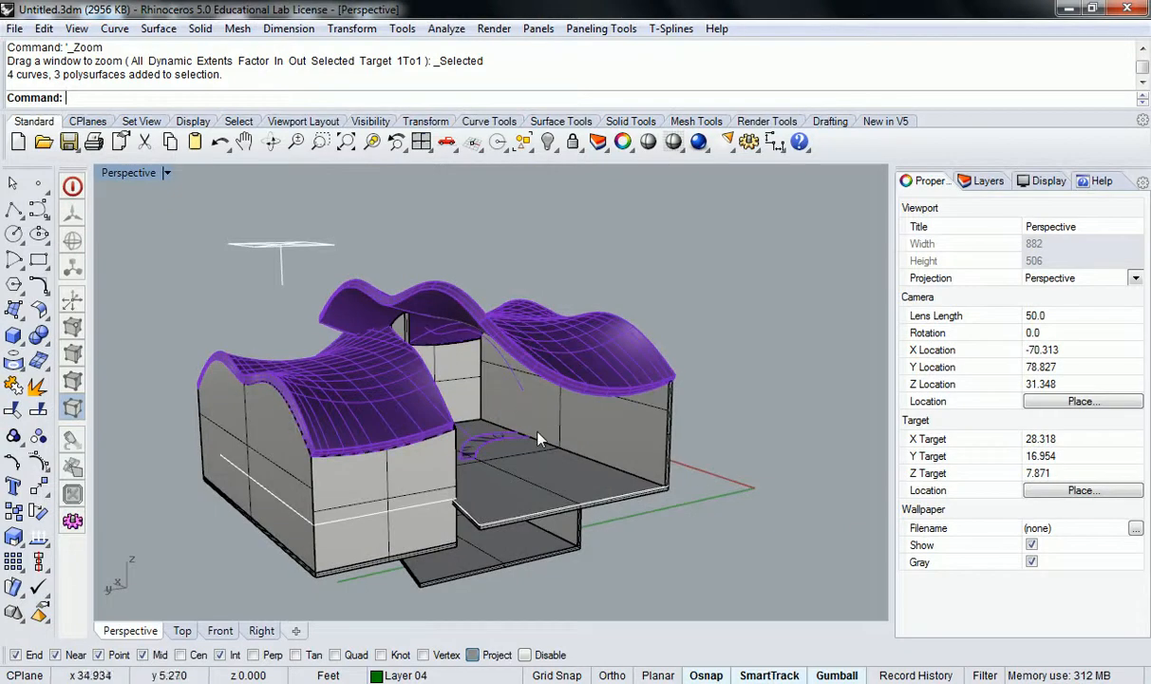
# Step: Select all curves in the model with SelCrv and delete them
pyautogui.moveTo(632, 543); pyautogui.dragTo(533, 537, button='right')
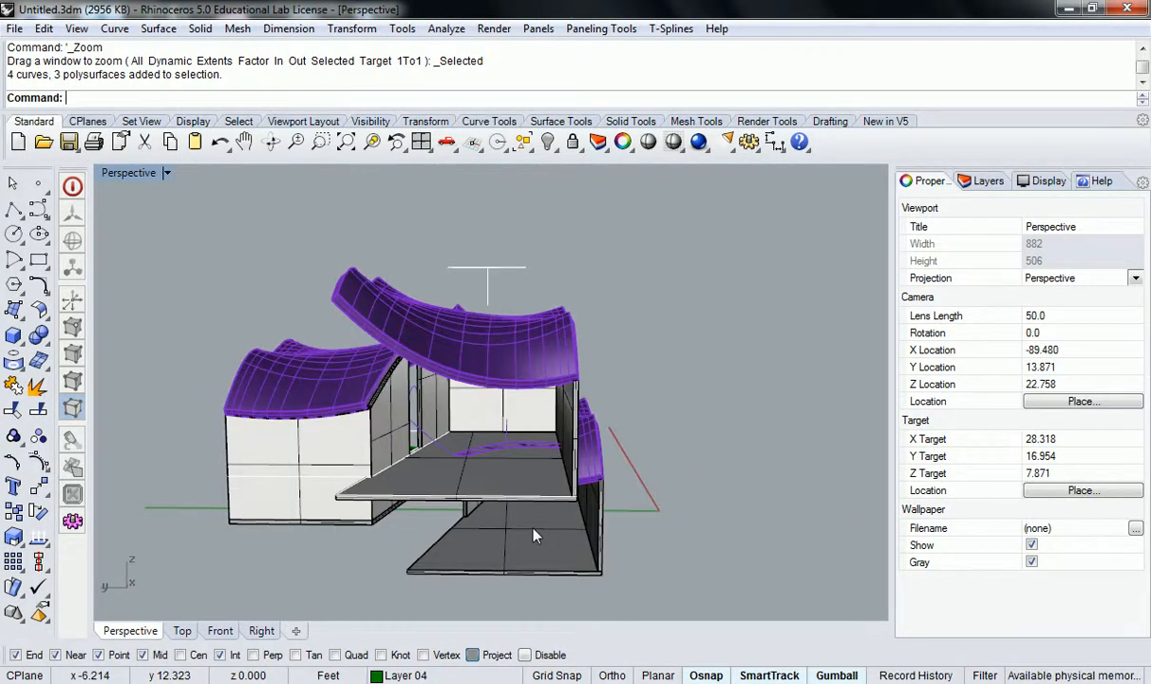
pyautogui.write('elCrv')
pyautogui.press('Return')
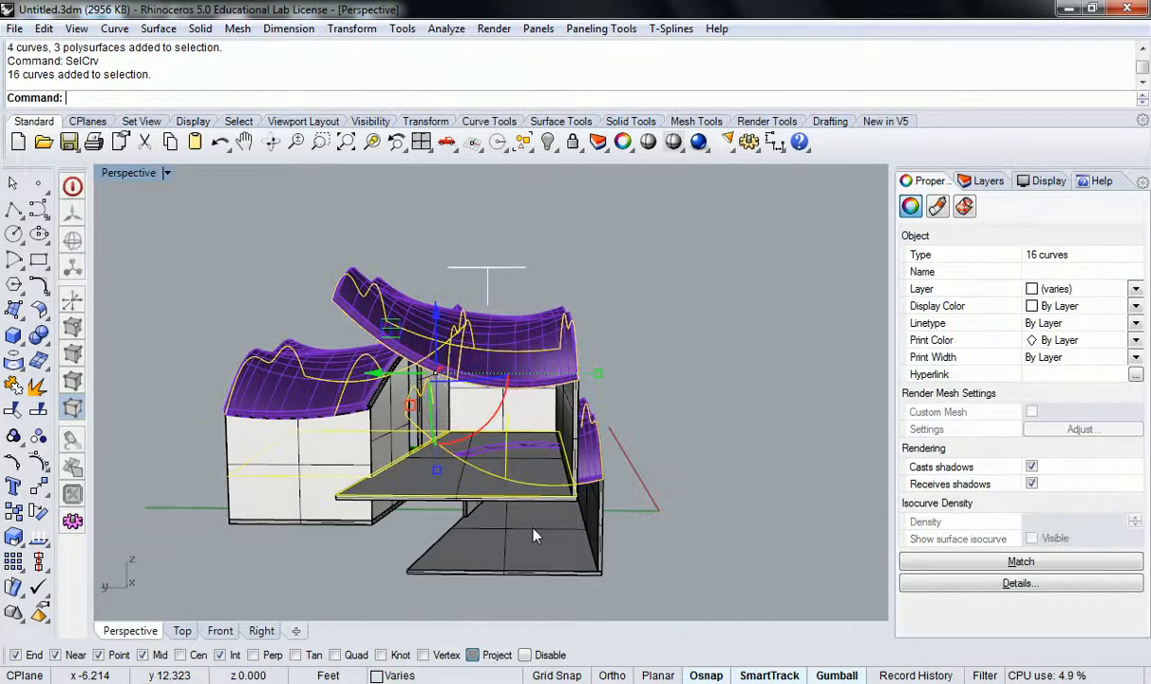
pyautogui.press('Delete')
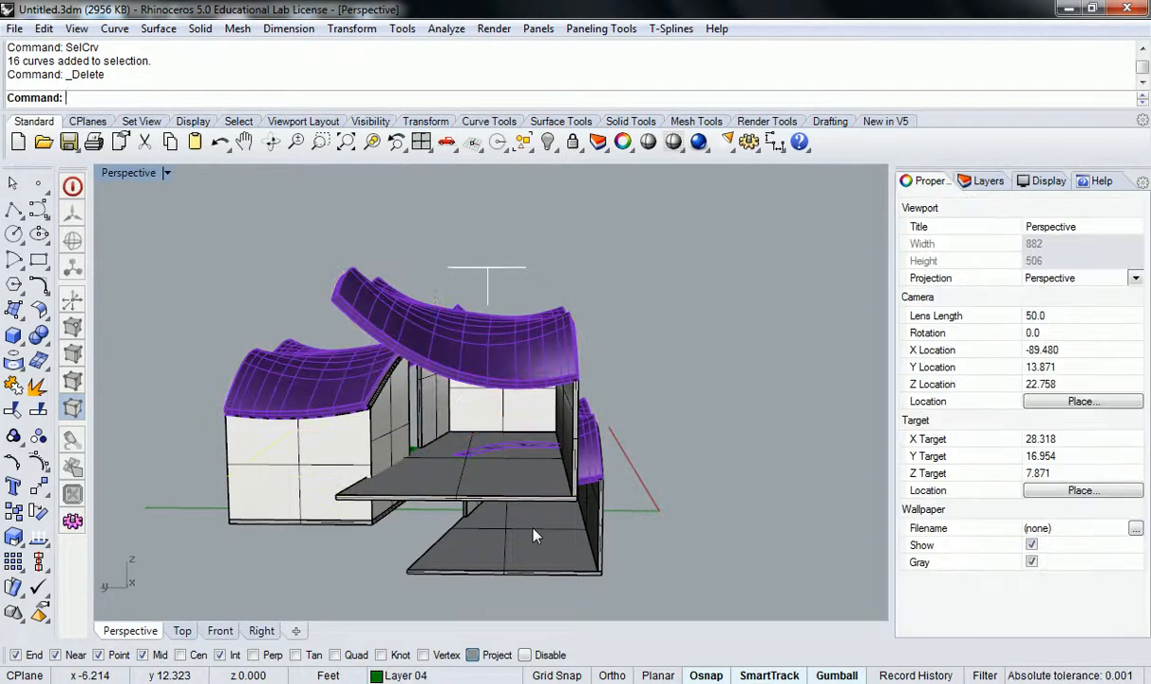
# Step: Inspect the tall front wall up close and switch to the four-viewport layout
pyautogui.moveTo(316, 377); pyautogui.dragTo(532, 419, button='right')
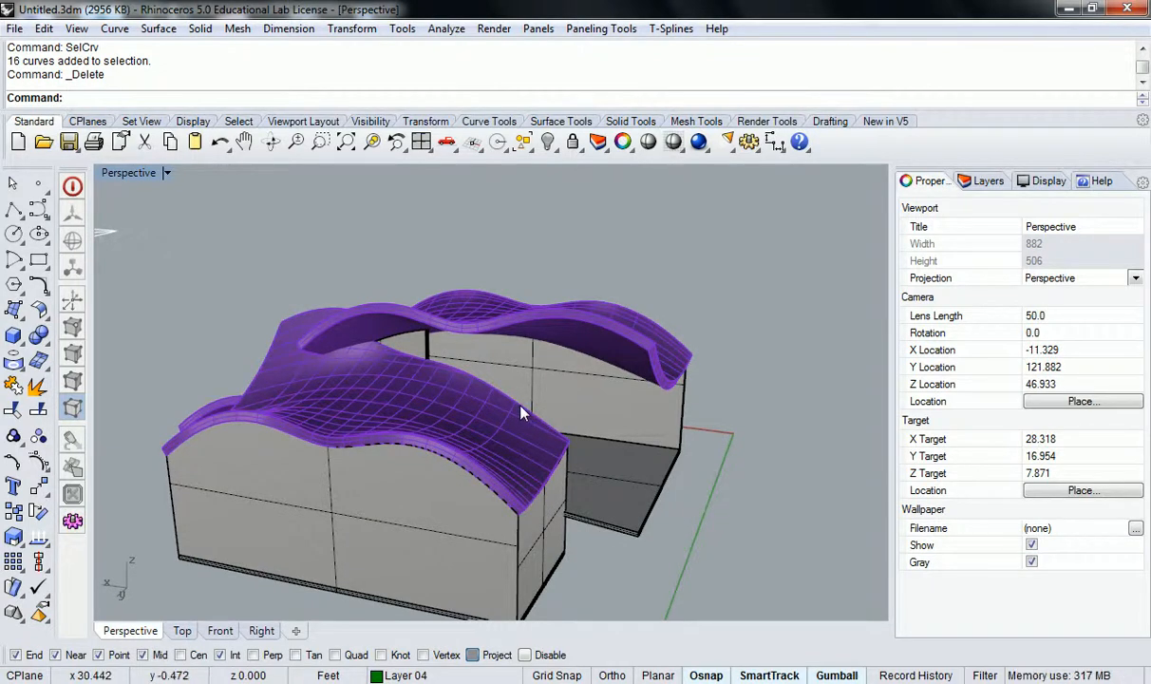
pyautogui.moveTo(514, 429); pyautogui.dragTo(591, 412, button='right')
pyautogui.scroll(5, 599, 411)
pyautogui.moveTo(608, 359); pyautogui.dragTo(579, 317, button='right')
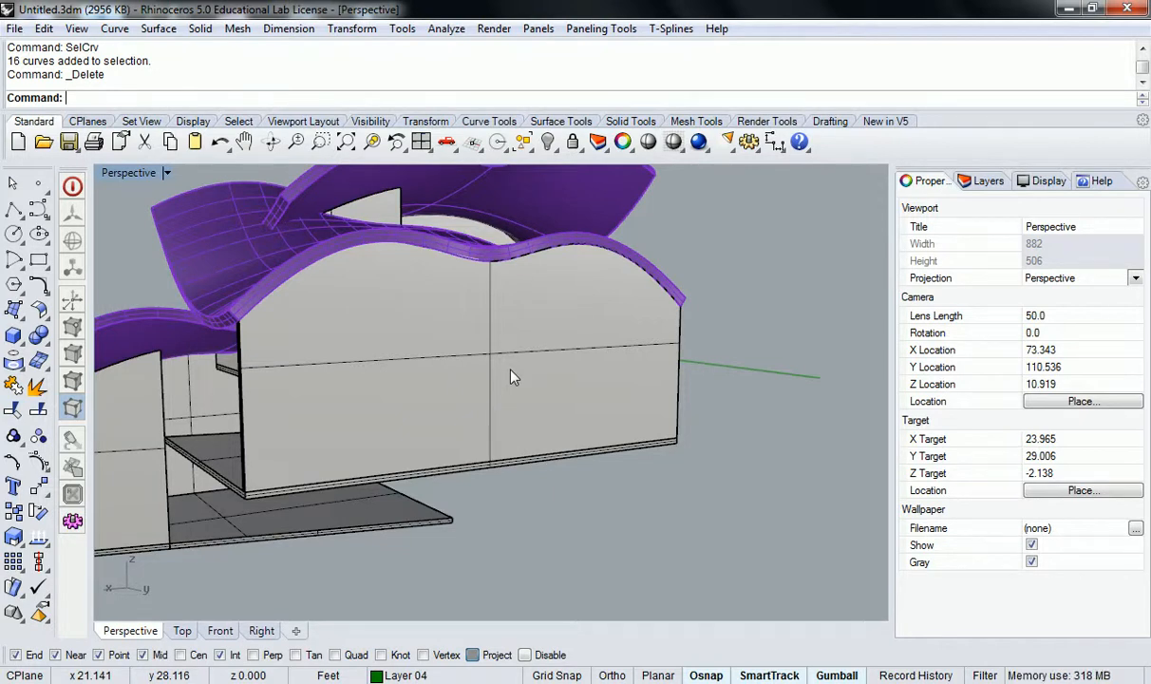
pyautogui.moveTo(486, 342); pyautogui.dragTo(632, 306, button='right')
pyautogui.scroll(4, 517, 371)
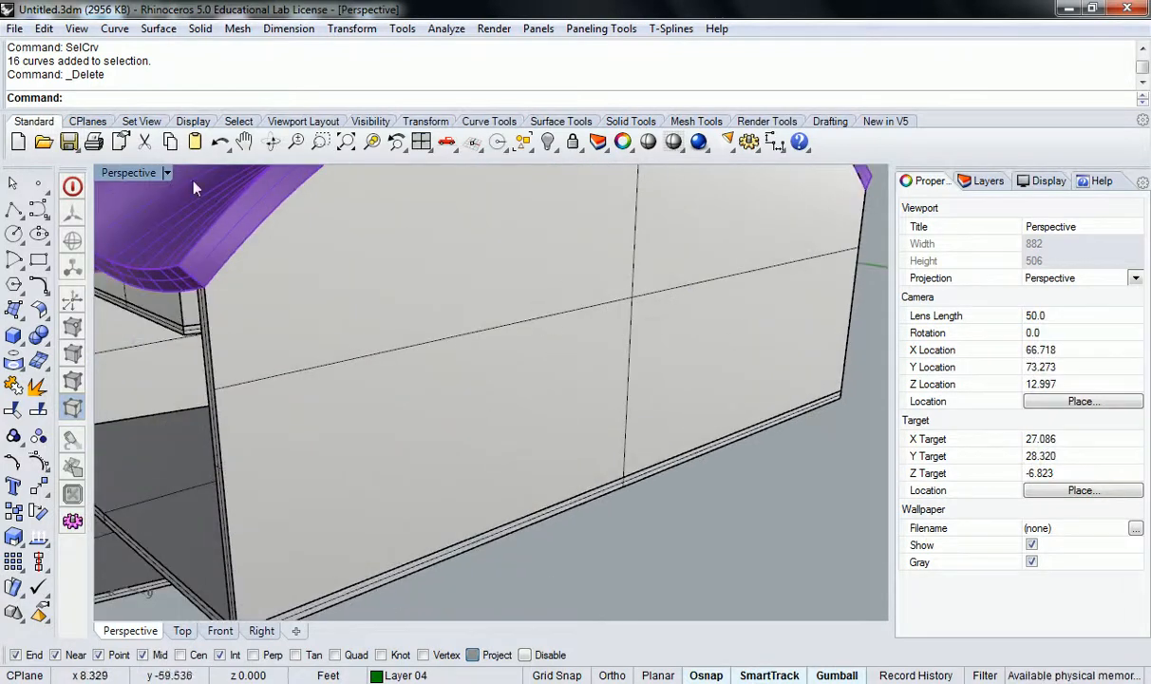
pyautogui.doubleClick(140, 174)
# Step: Select the front wall to locate it in the Front view, frame it closely, and clear the selection
pyautogui.scroll(-6, 321, 275)
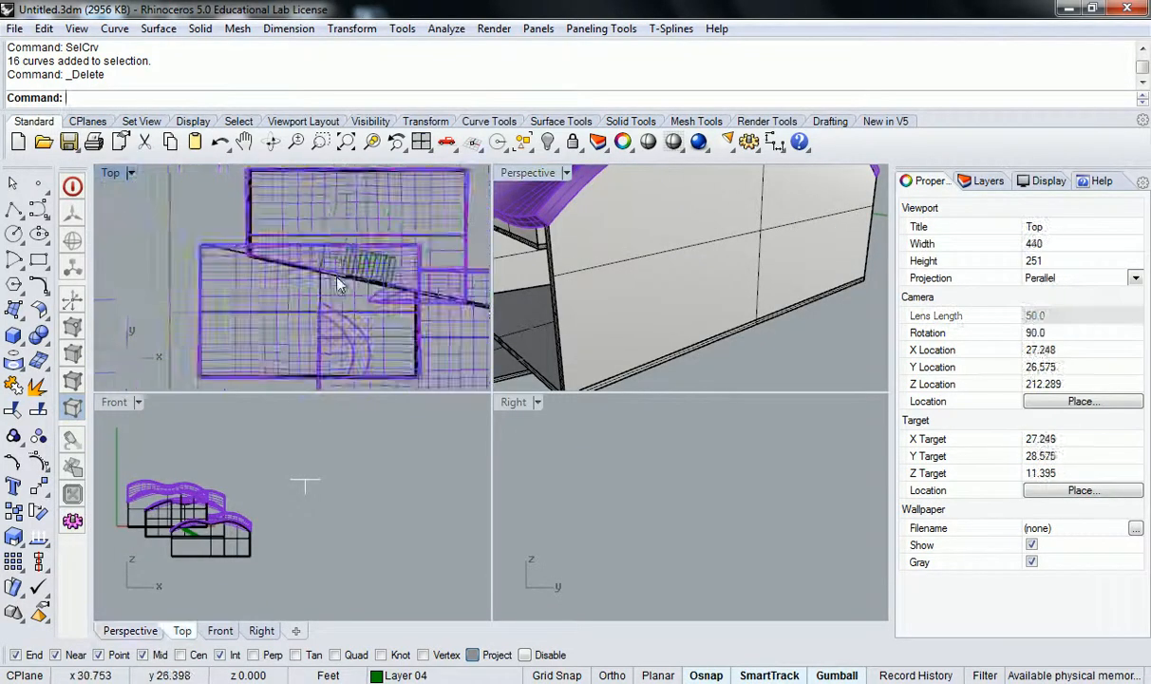
pyautogui.click(646, 310)
pyautogui.press('Escape')
pyautogui.moveTo(305, 497); pyautogui.dragTo(388, 472, button='right')
pyautogui.click(603, 321)
pyautogui.scroll(8, 335, 537)
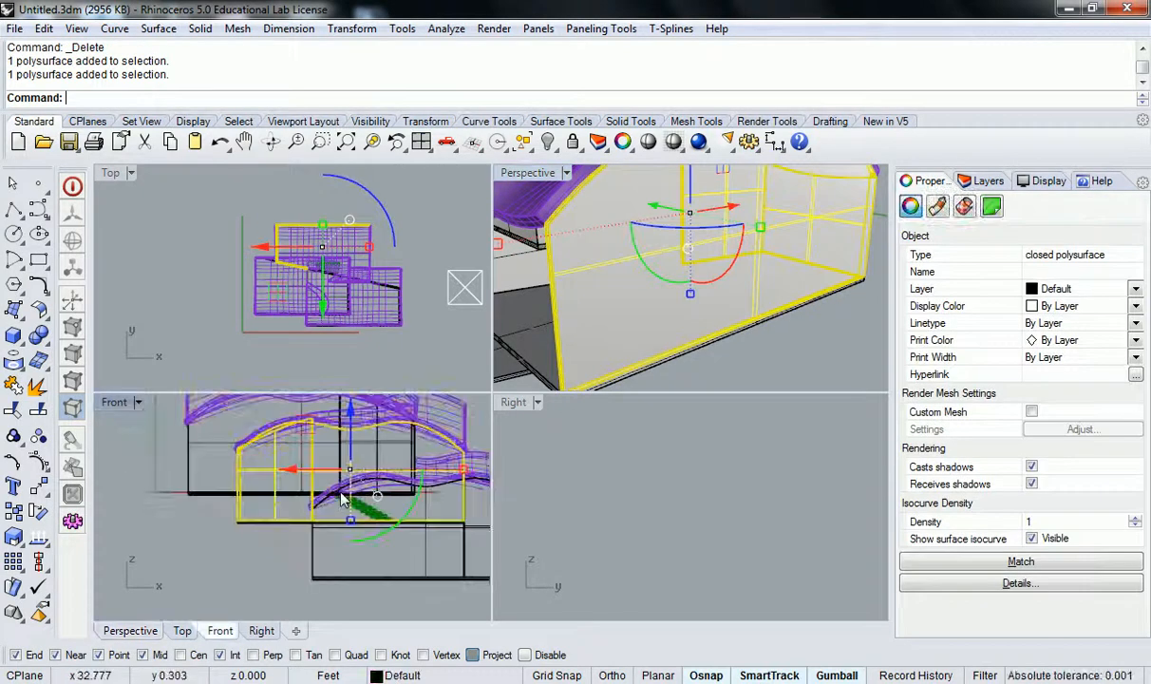
pyautogui.press('Escape')
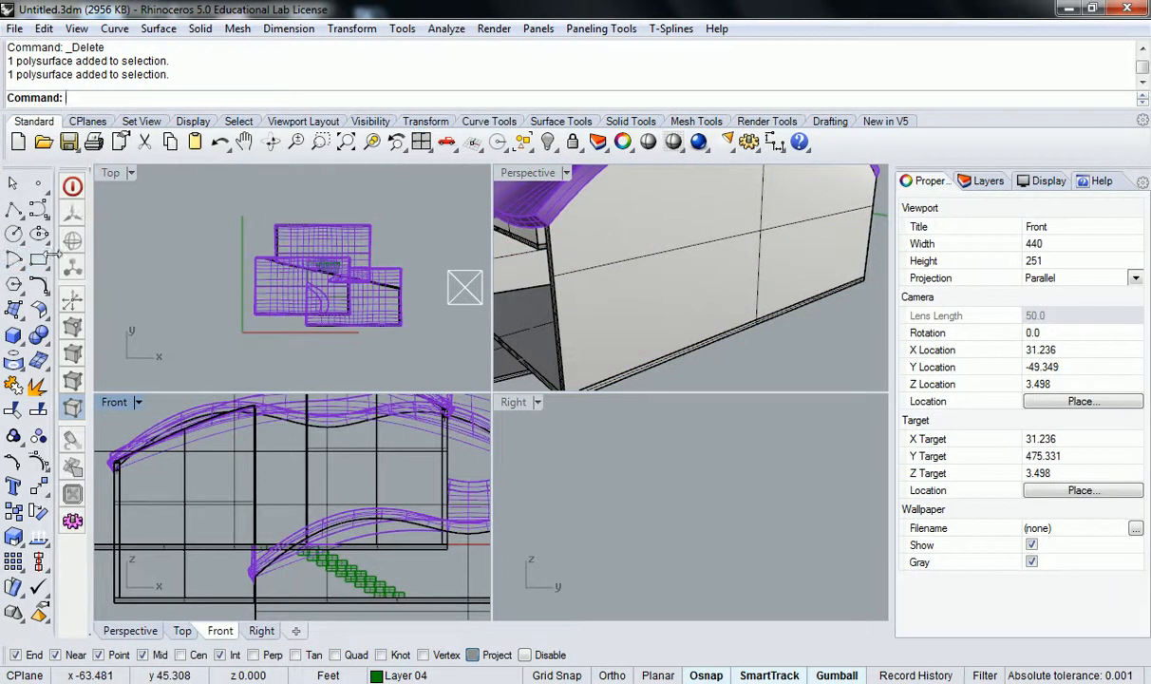
# Step: Draw a box about 17 by 7 feet in the Front view and extend it through the front wall
pyautogui.click(13, 335)
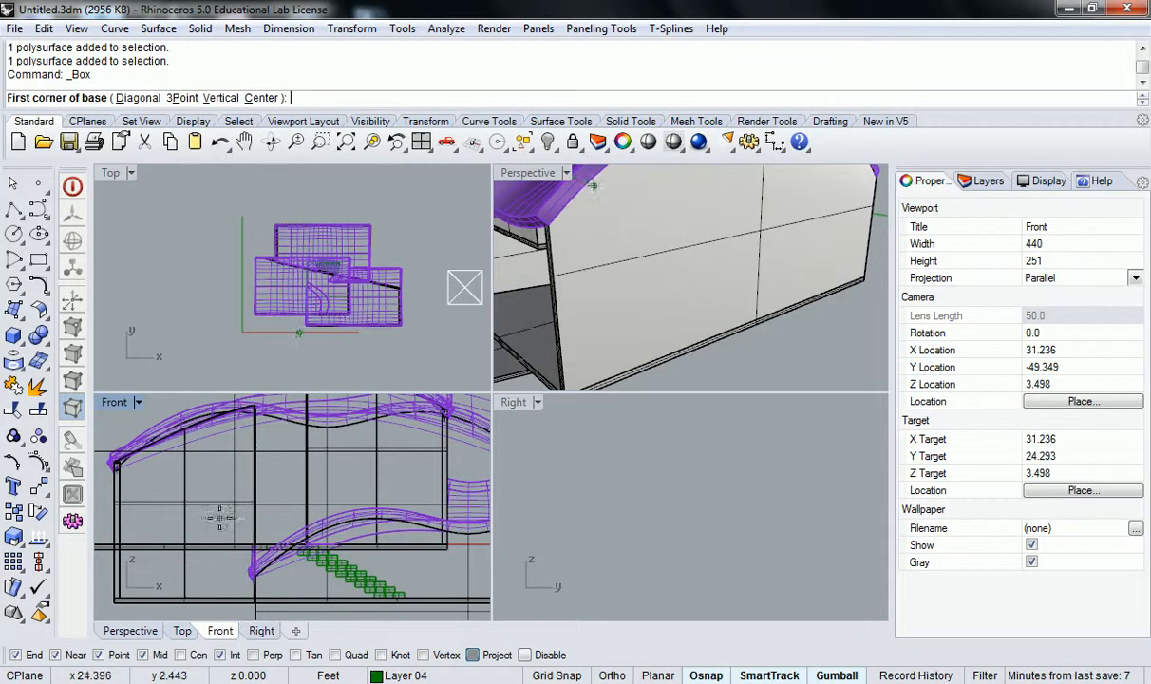
pyautogui.click(220, 518)
pyautogui.click(399, 439)
pyautogui.scroll(-9, 665, 309)
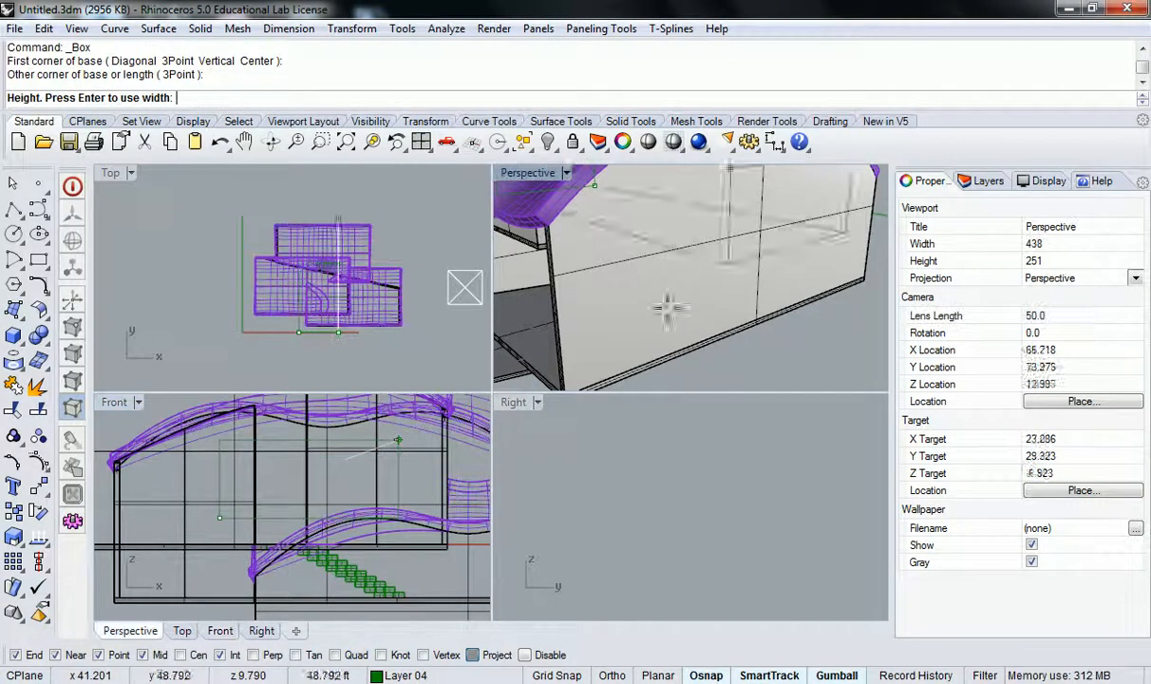
pyautogui.click(789, 325)
# Step: Lower the top face of the box to reduce its height
pyautogui.moveTo(796, 298); pyautogui.dragTo(696, 273, button='right')
pyautogui.moveTo(696, 273); pyautogui.dragTo(718, 277, button='right')
pyautogui.scroll(4, 660, 270)
pyautogui.click(697, 276)
pyautogui.scroll(-3, 696, 276)
pyautogui.keyDown('shift'); pyautogui.moveTo(634, 213); pyautogui.dragTo(659, 253, button='right'); pyautogui.keyUp('shift')
pyautogui.moveTo(640, 197); pyautogui.dragTo(642, 212)
pyautogui.click(831, 309)
# Step: Move the box sideways along the front wall and clear the selection
pyautogui.moveTo(833, 312); pyautogui.dragTo(733, 255, button='right')
pyautogui.click(623, 271)
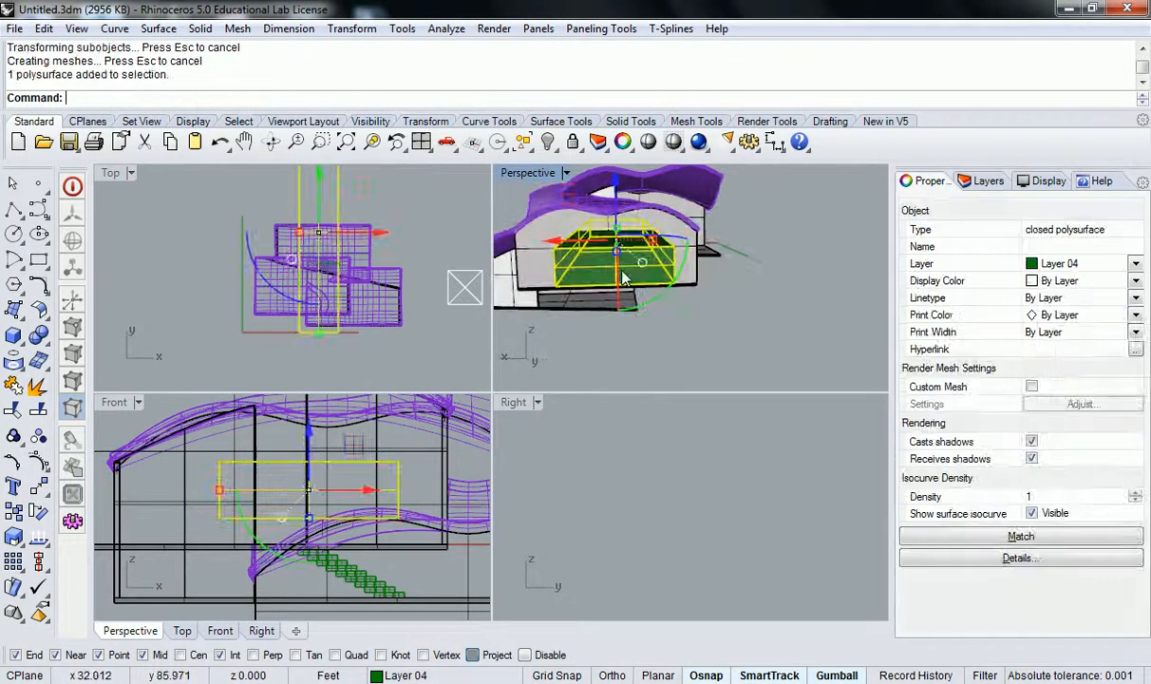
pyautogui.moveTo(560, 244); pyautogui.dragTo(544, 247)
pyautogui.click(644, 333)
# Step: Pull the bottom face of the box downward to make the box taller
pyautogui.moveTo(645, 332); pyautogui.dragTo(641, 220, button='right')
pyautogui.click(654, 197)
pyautogui.moveTo(668, 200); pyautogui.dragTo(644, 252)
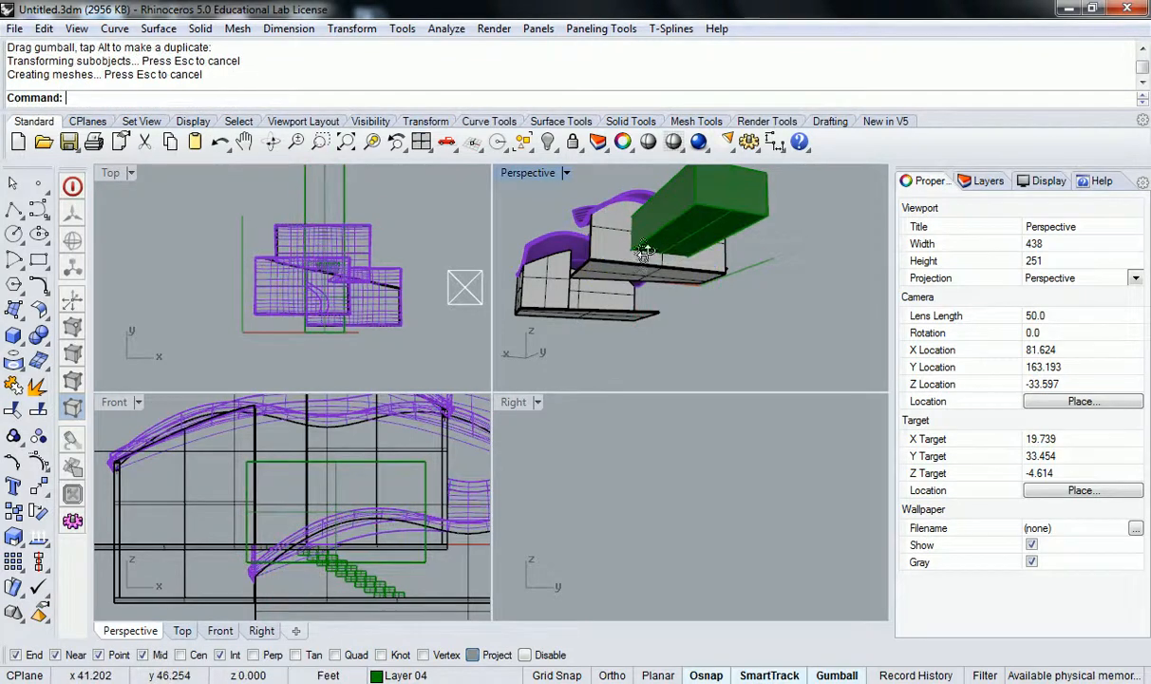
# Step: Delete the trial box that passes through the front wall
pyautogui.scroll(5, 644, 257)
pyautogui.scroll(4, 382, 444)
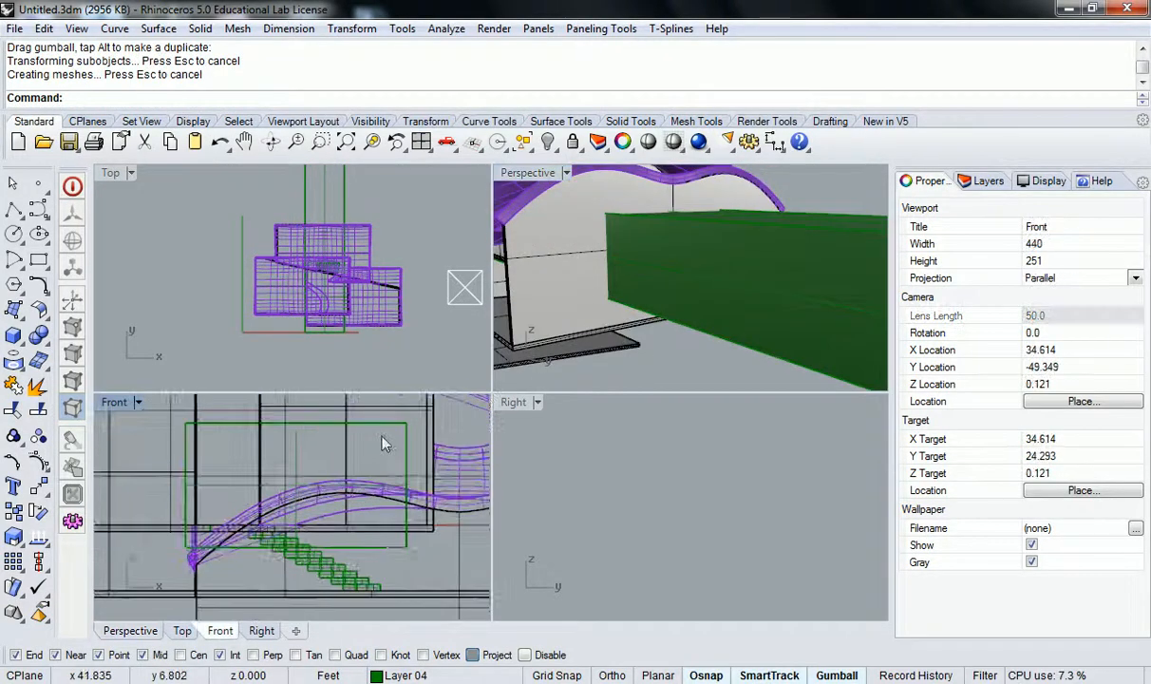
pyautogui.click(382, 443)
pyautogui.press('Delete')
# Step: Start a box in the Front view at the wall's inner lower corner with a base of 4' by 8'
pyautogui.scroll(-4, 285, 479)
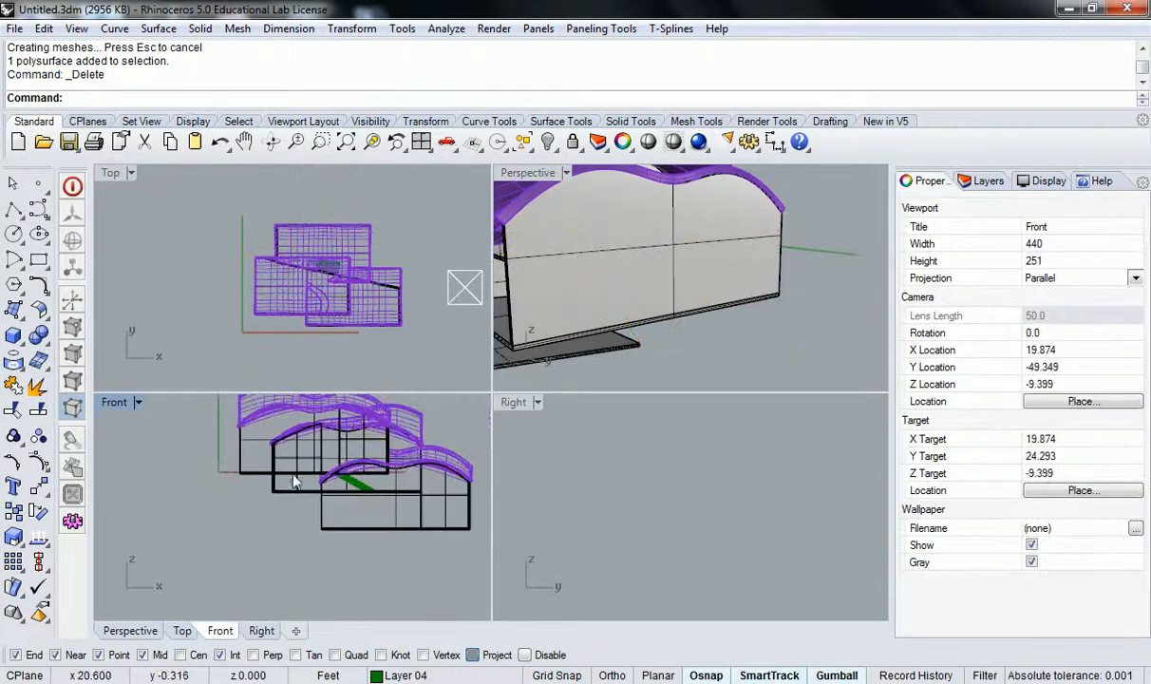
pyautogui.scroll(4, 285, 479)
pyautogui.click(14, 333)
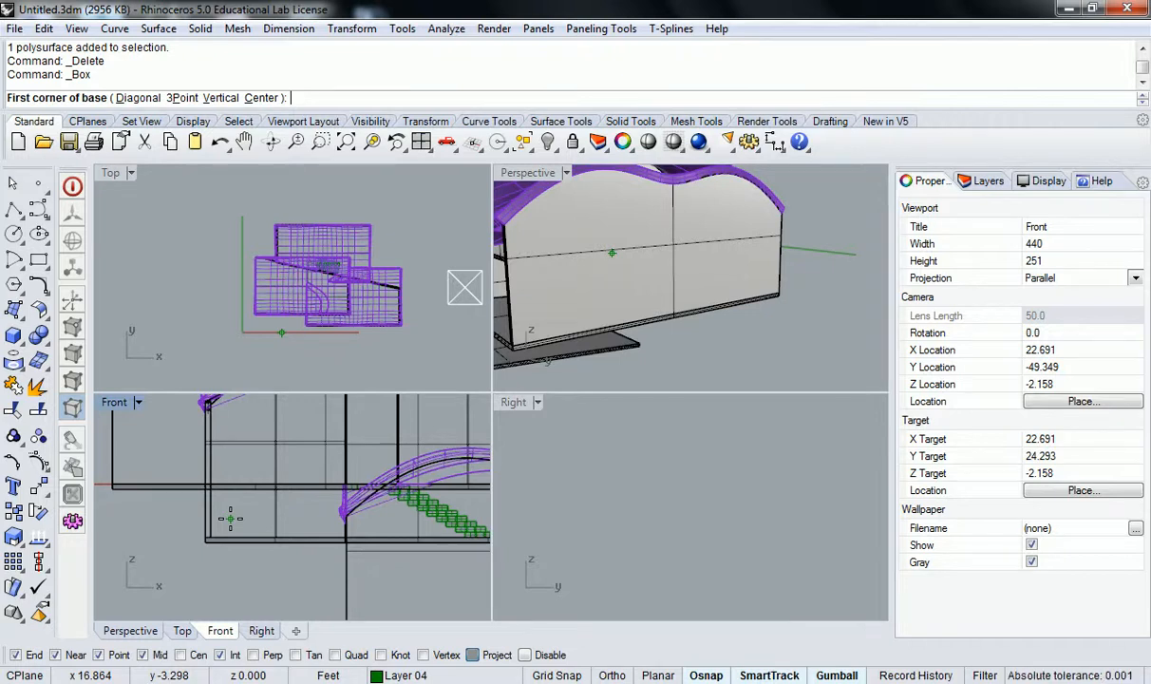
pyautogui.scroll(-9, 287, 507)
pyautogui.scroll(7, 317, 495)
pyautogui.scroll(8, 228, 513)
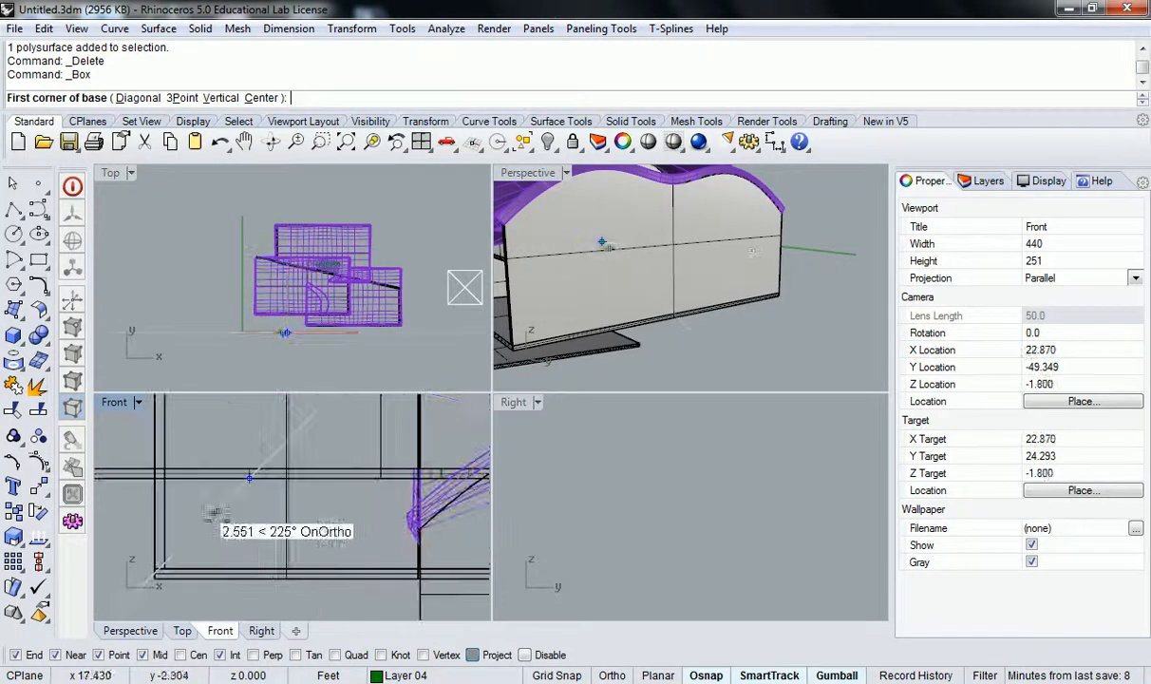
pyautogui.click(152, 571)
pyautogui.scroll(-3, 299, 496)
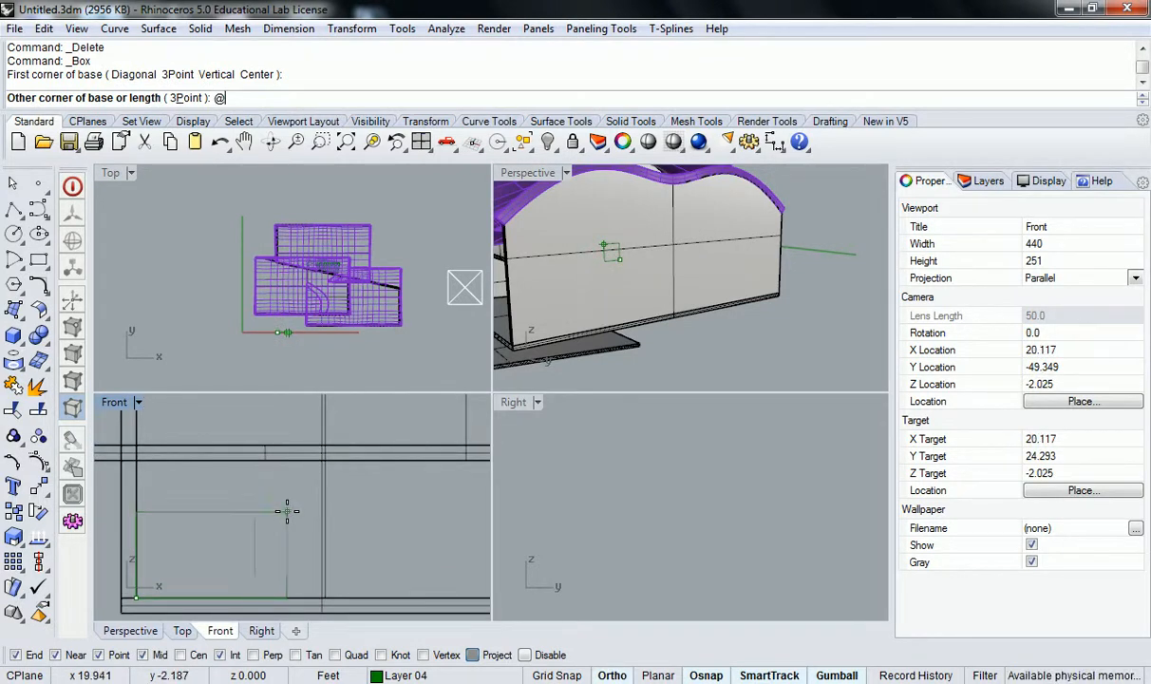
pyautogui.write('@')
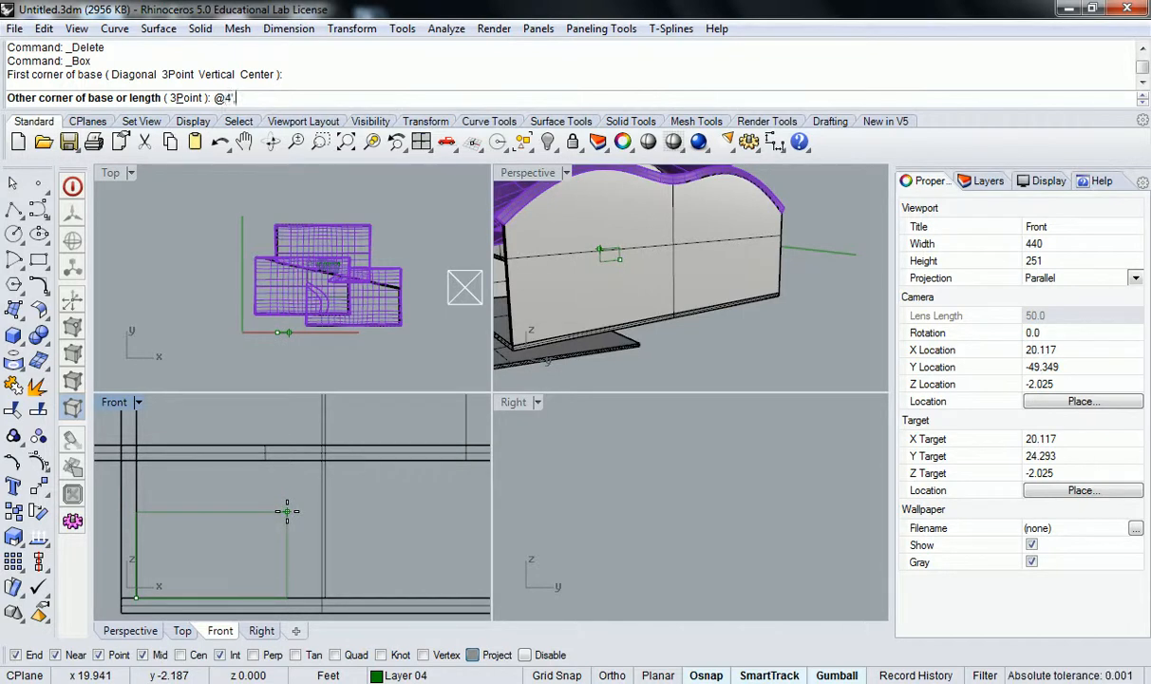
pyautogui.write("'")
pyautogui.press('Return')
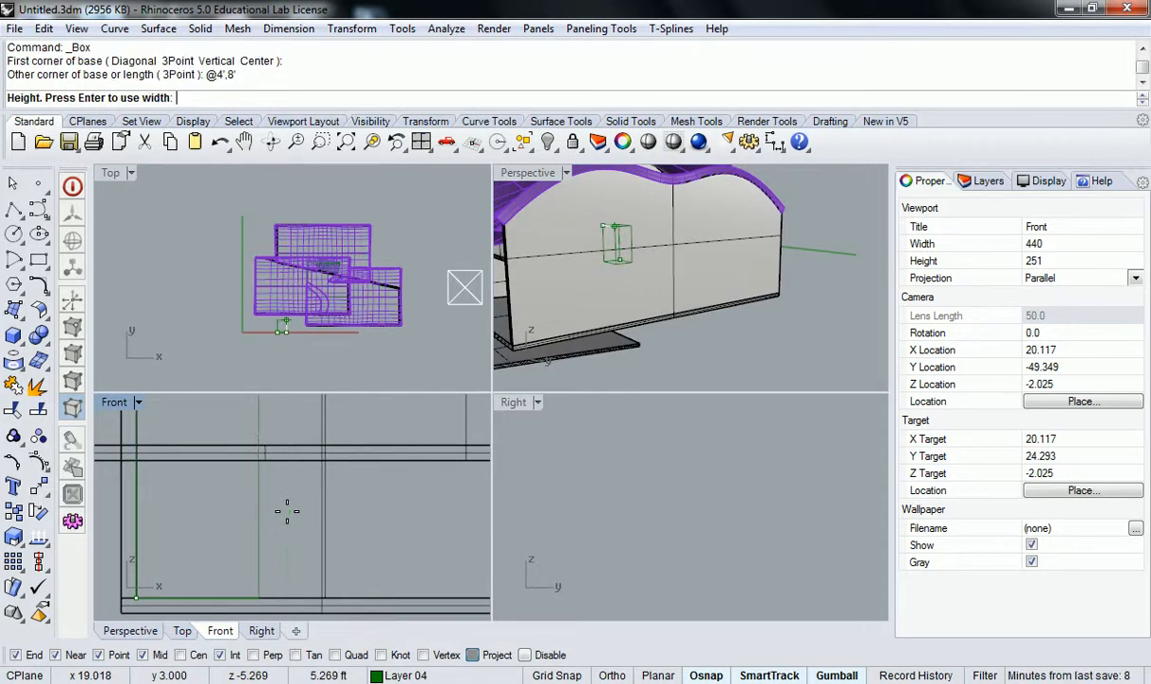
# Step: Extend the 4' by 8' box so that it passes completely through the front wall
pyautogui.scroll(-3, 290, 480)
pyautogui.scroll(-10, 733, 259)
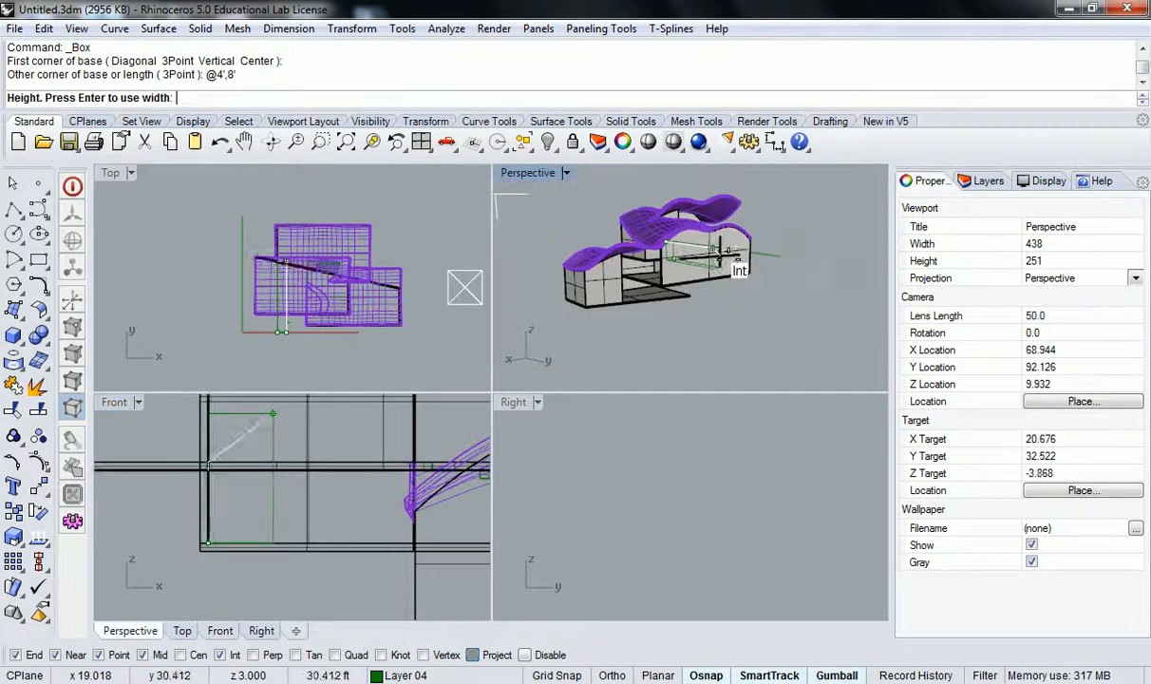
pyautogui.click(828, 273)
pyautogui.moveTo(791, 267); pyautogui.dragTo(760, 285, button='right')
pyautogui.scroll(8, 683, 314)
# Step: Move the 4' by 8' box 10 feet along the front wall, away from the corner
pyautogui.click(699, 285)
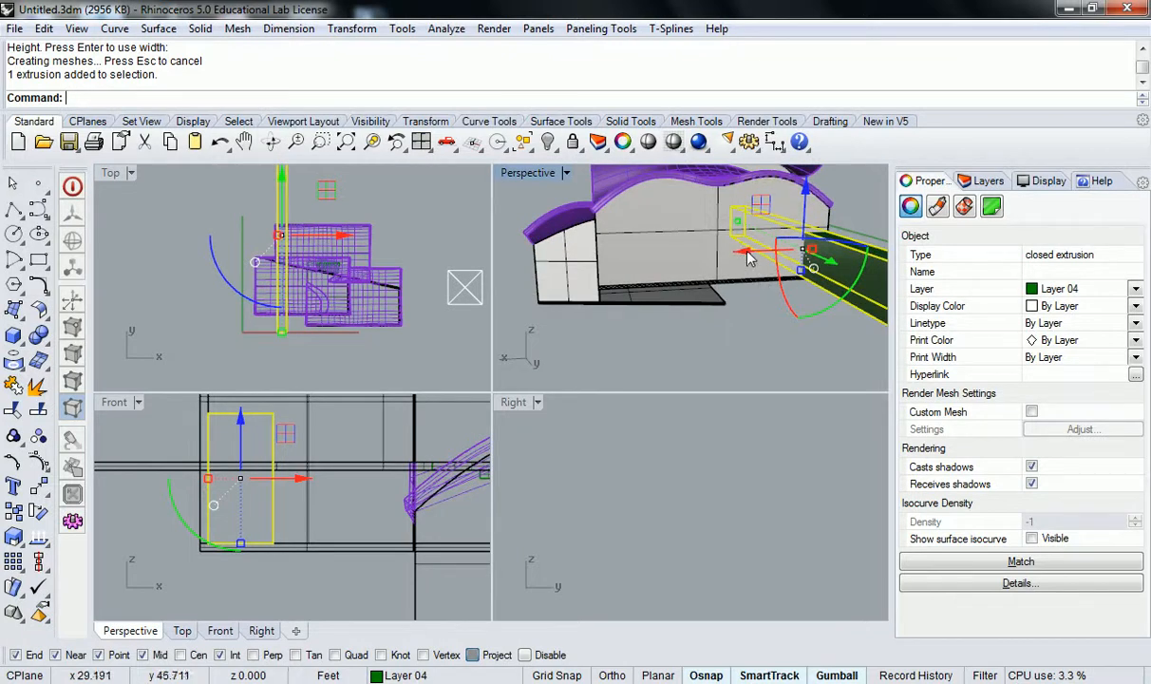
pyautogui.click(745, 253)
pyautogui.write('1')
pyautogui.press('Return')
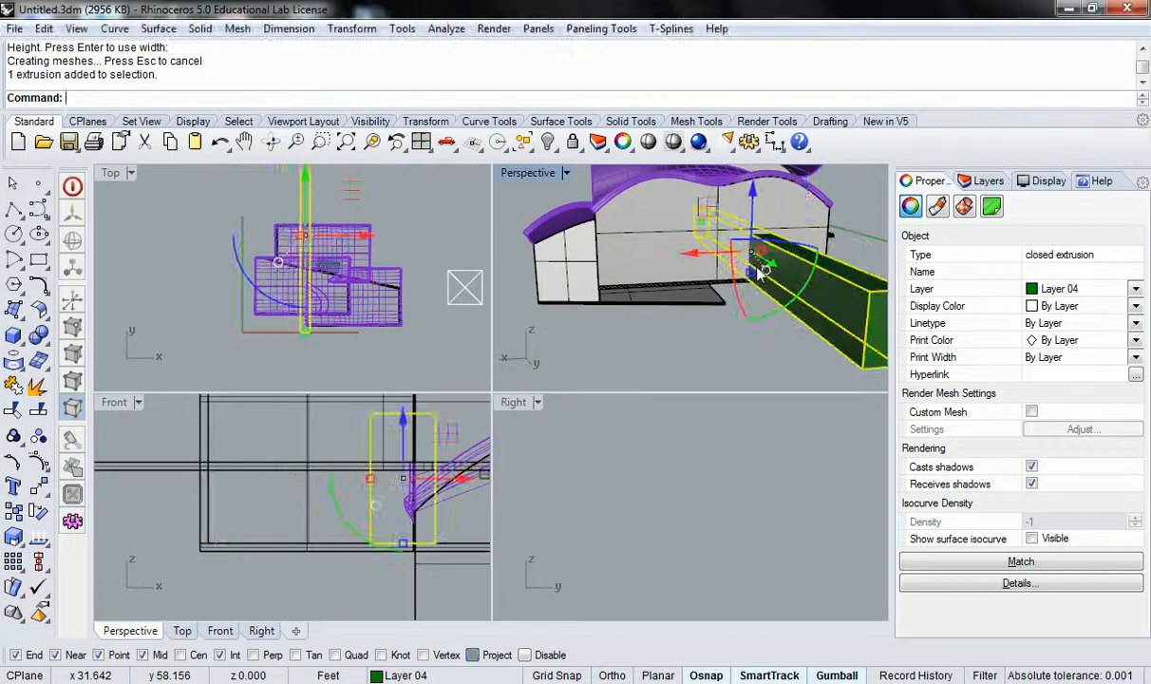
# Step: Raise the 4' by 8' box about 3 feet above the bottom of the wall
pyautogui.click(752, 191)
pyautogui.write('6')
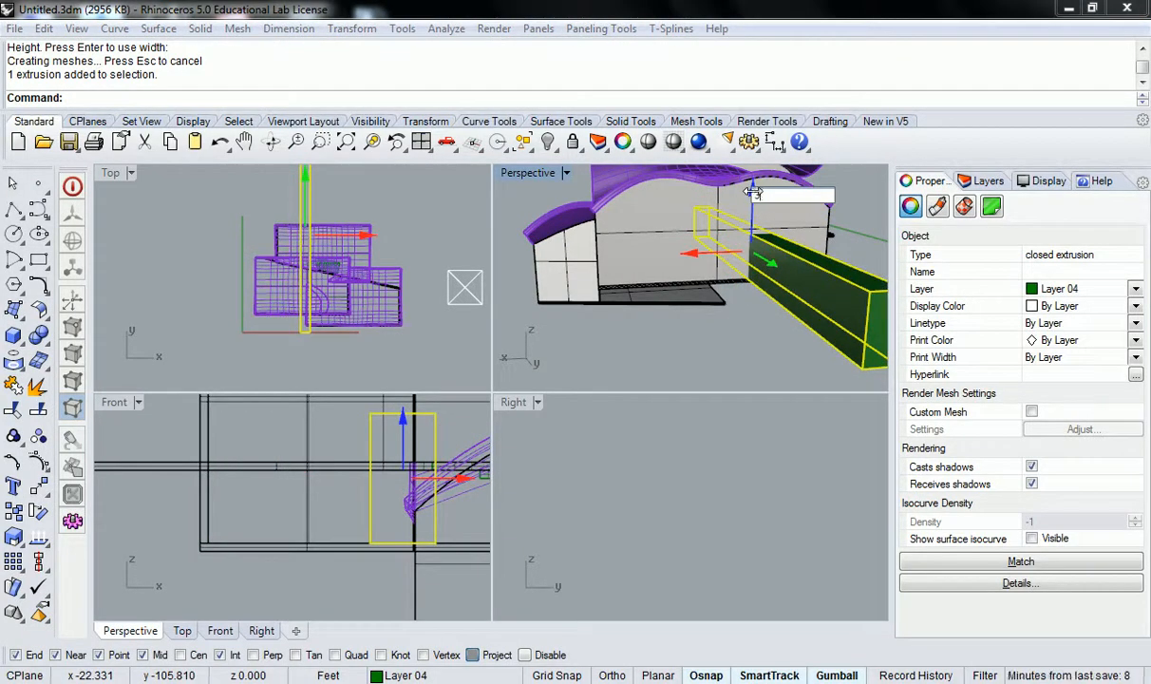
pyautogui.press('Return')
pyautogui.press('Escape')
pyautogui.moveTo(753, 192); pyautogui.dragTo(646, 200, button='right')
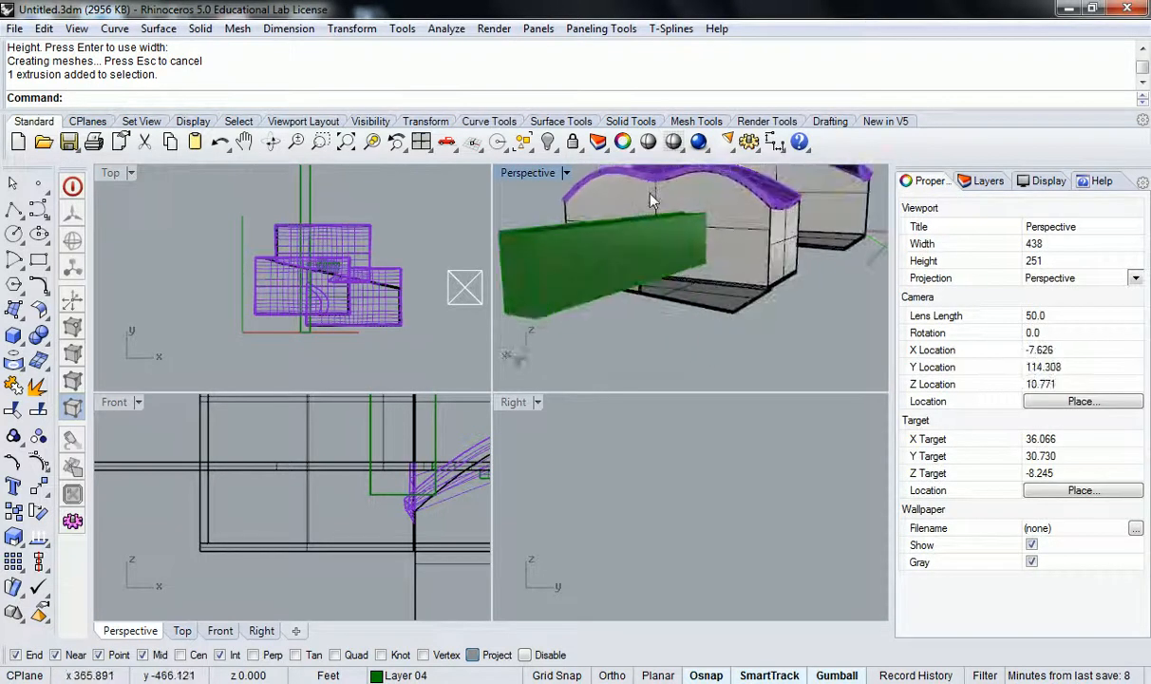
# Step: Shorten the box by moving its inner end face so that it cuts through only the one wall
pyautogui.moveTo(753, 235); pyautogui.dragTo(777, 261, button='right')
pyautogui.click(742, 242)
pyautogui.scroll(-3, 766, 253)
pyautogui.moveTo(751, 255); pyautogui.dragTo(646, 228)
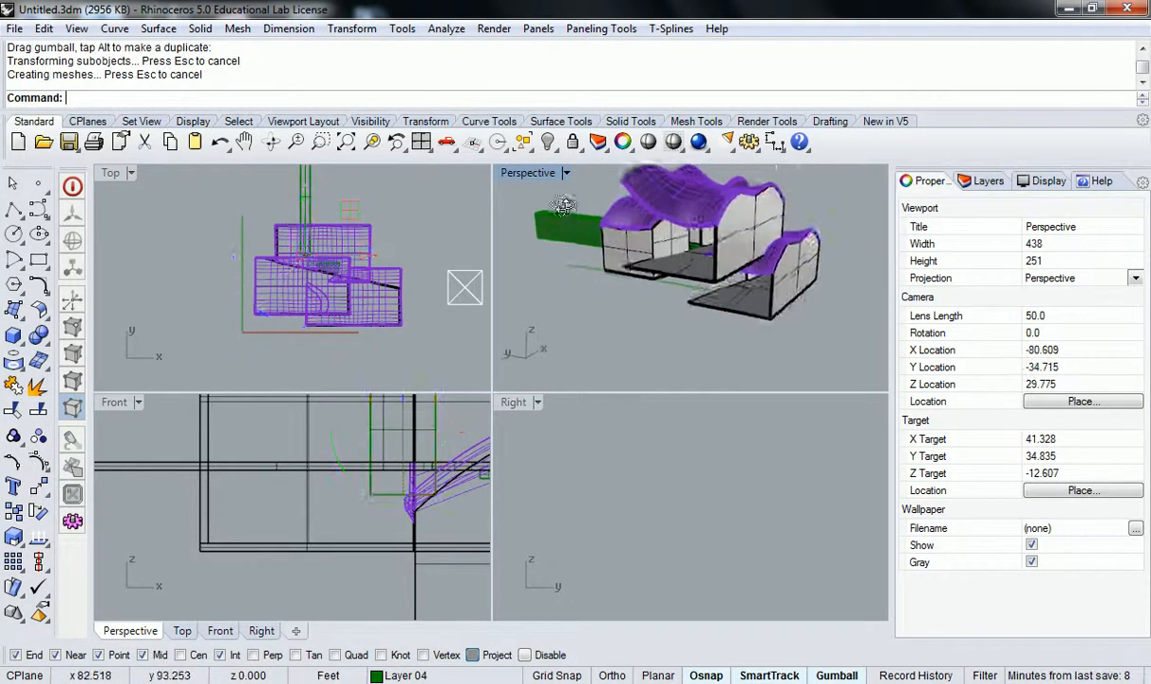
# Step: Cut the window opening by subtracting the green box from the house walls with BooleanDifference
pyautogui.moveTo(568, 207); pyautogui.dragTo(657, 247, button='right')
pyautogui.moveTo(322, 249); pyautogui.dragTo(371, 233, button='right')
pyautogui.moveTo(627, 285); pyautogui.dragTo(738, 274, button='right')
pyautogui.write('Bool')
pyautogui.press('Return')
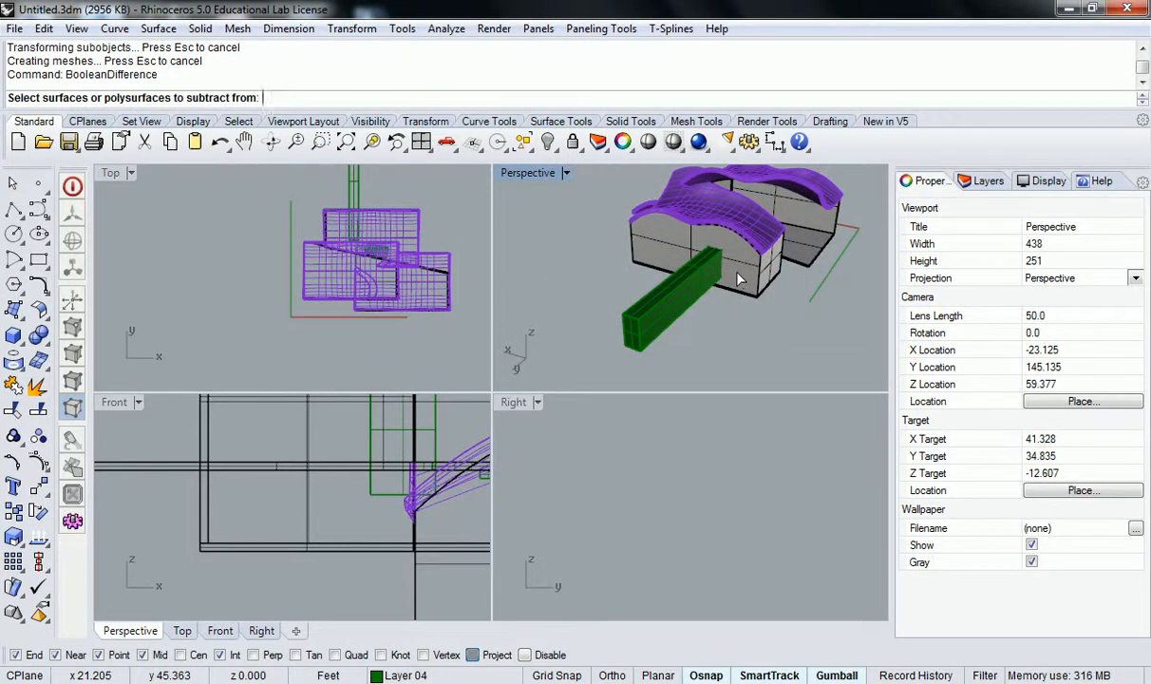
pyautogui.click(738, 279)
pyautogui.press('Return')
pyautogui.click(692, 312)
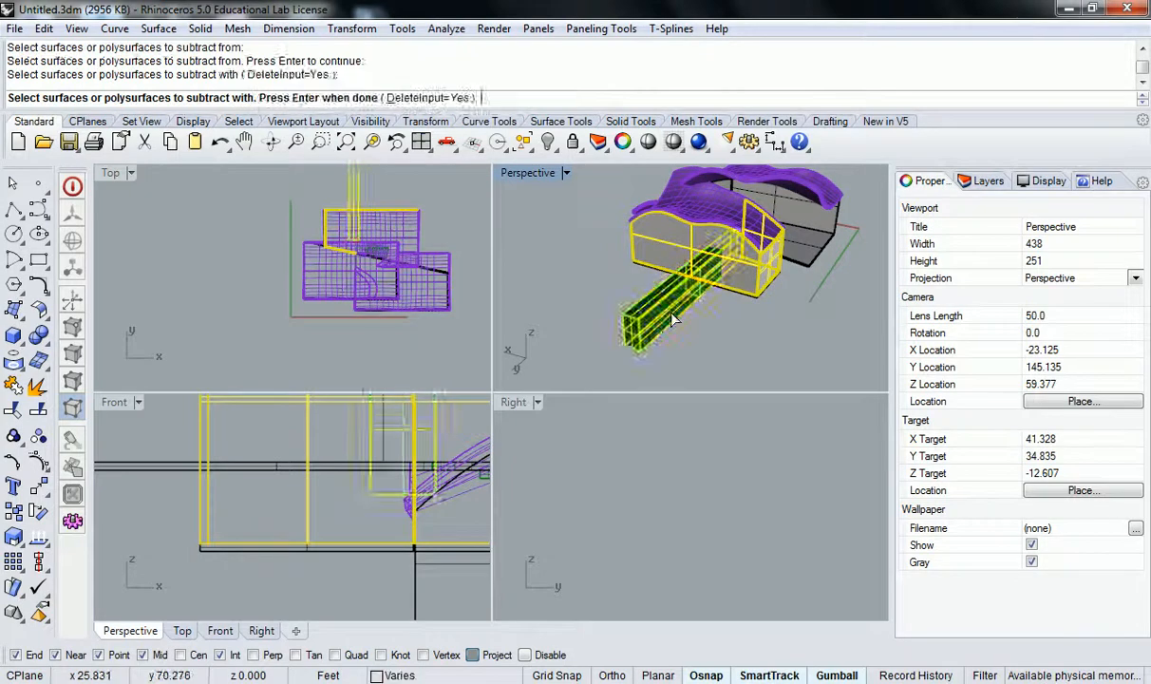
pyautogui.press('Return')
# Step: Examine the new window opening and its depth through the wall from several angles
pyautogui.moveTo(745, 303)
pyautogui.mouseDown(button='right')
pyautogui.moveTo(736, 290)
pyautogui.moveTo(771, 347)
pyautogui.mouseUp(button='right')
pyautogui.scroll(5, 730, 282)
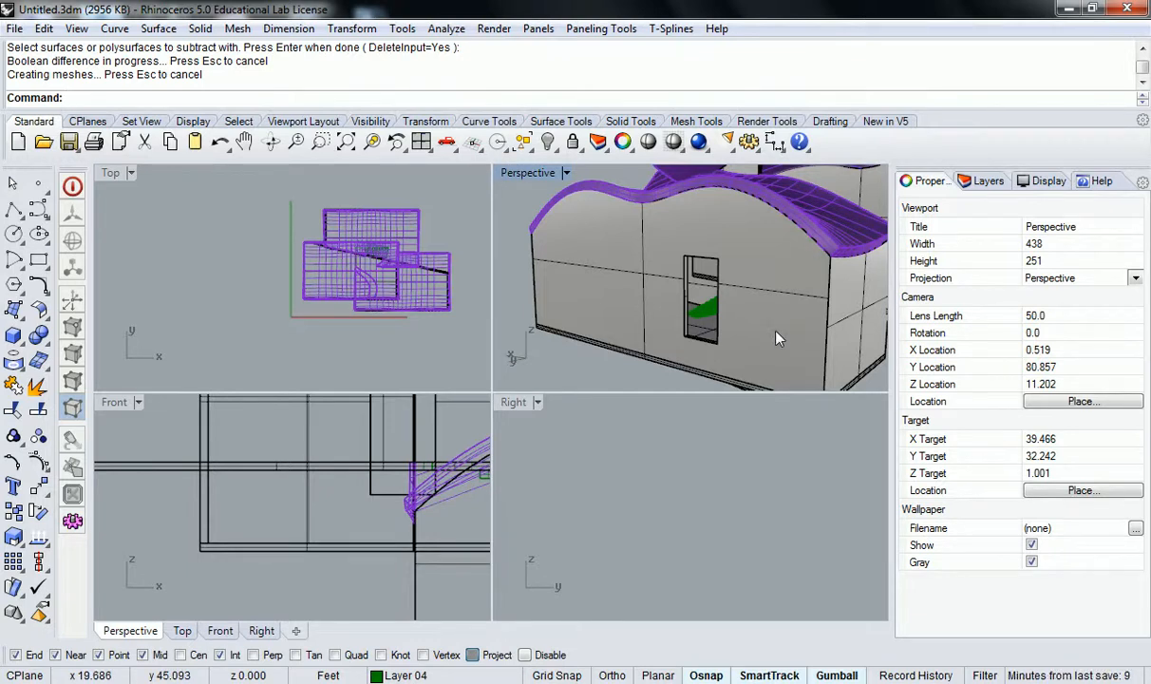
pyautogui.scroll(4, 763, 321)
pyautogui.keyDown('shift'); pyautogui.moveTo(730, 332); pyautogui.dragTo(760, 278, button='right'); pyautogui.keyUp('shift')
pyautogui.scroll(-6, 681, 282)
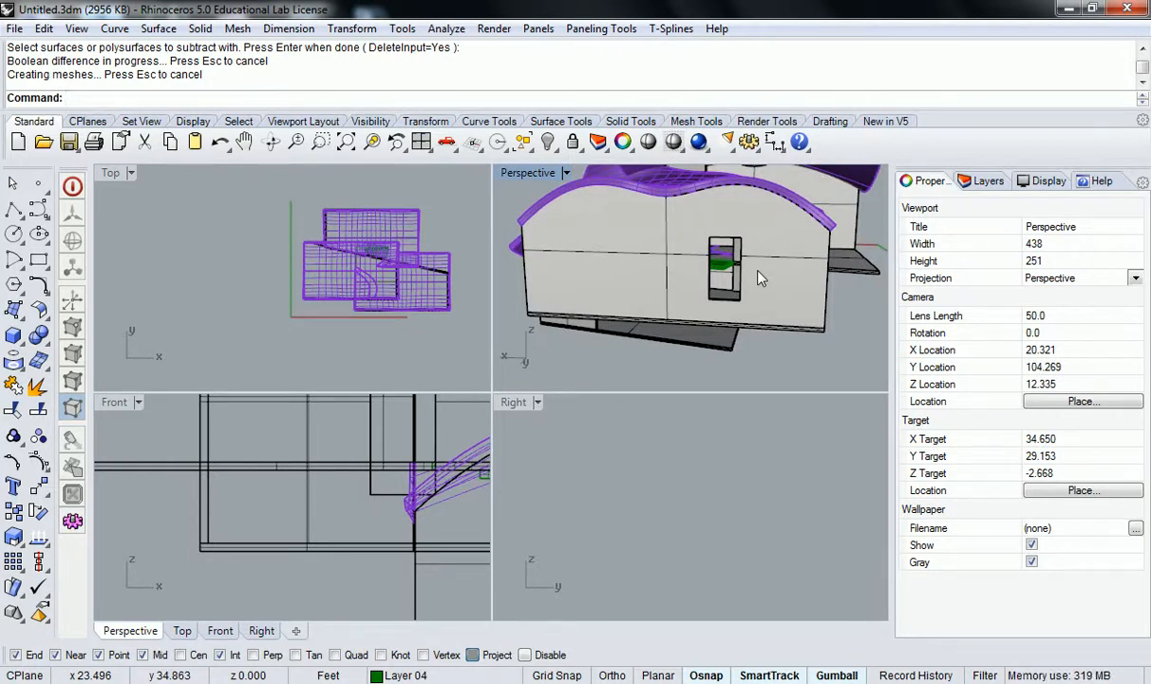
pyautogui.moveTo(760, 279); pyautogui.dragTo(724, 320, button='right')
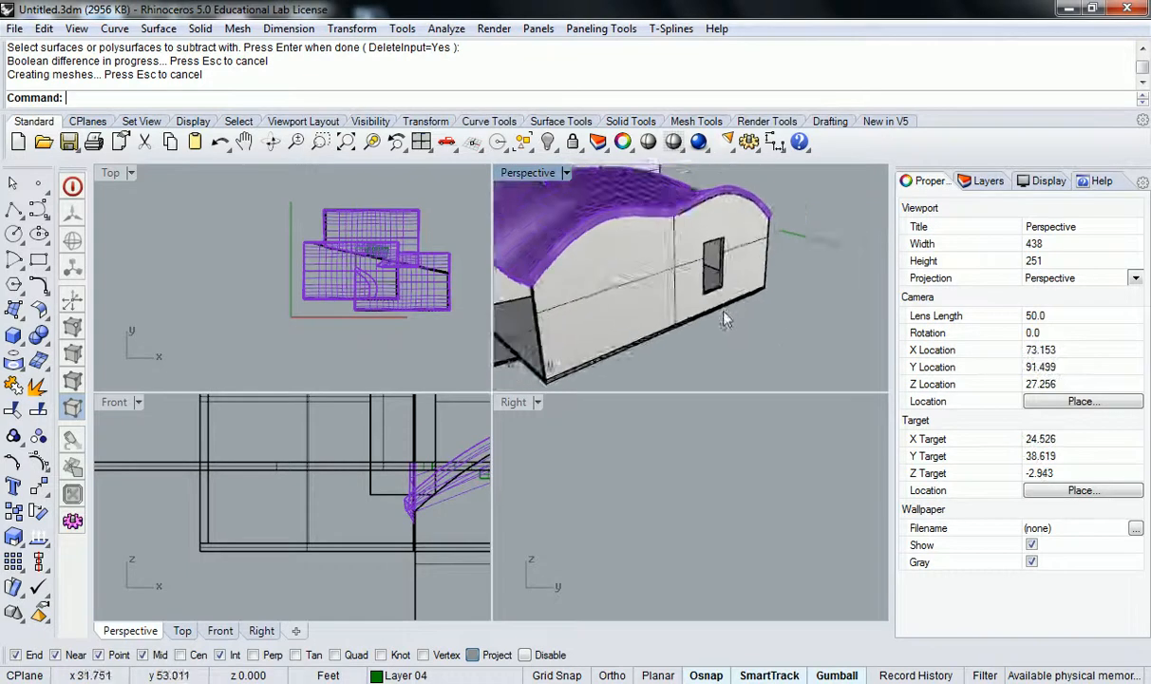
pyautogui.scroll(10, 724, 320)
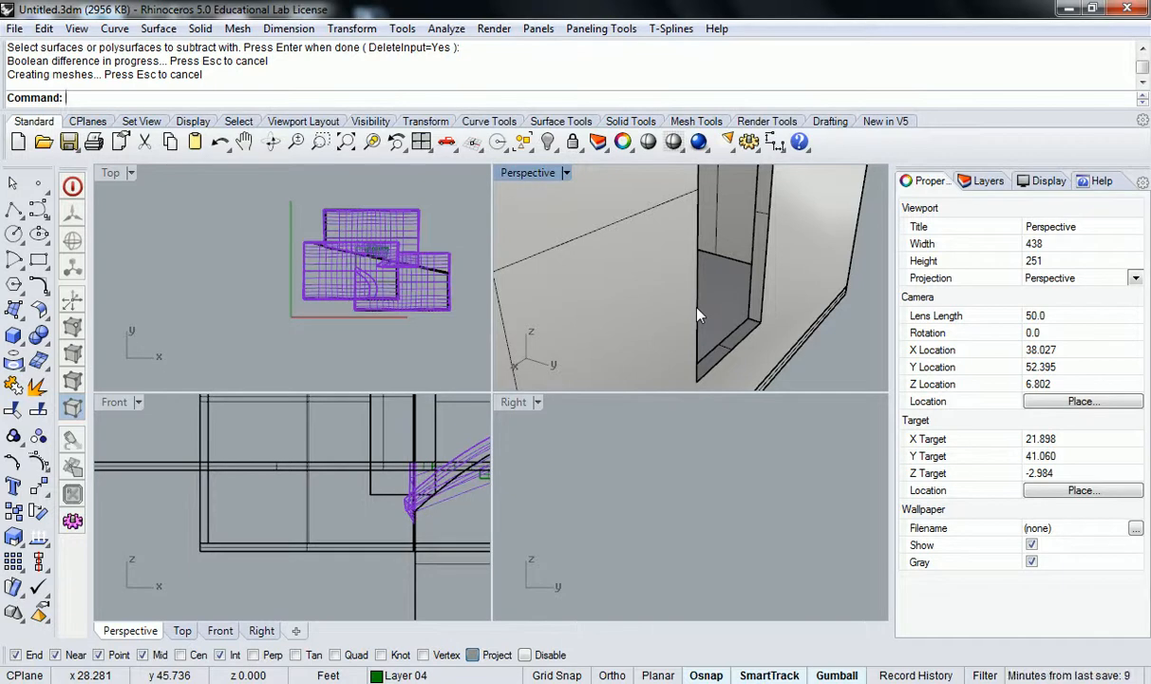
pyautogui.moveTo(696, 312); pyautogui.dragTo(760, 201, button='right')
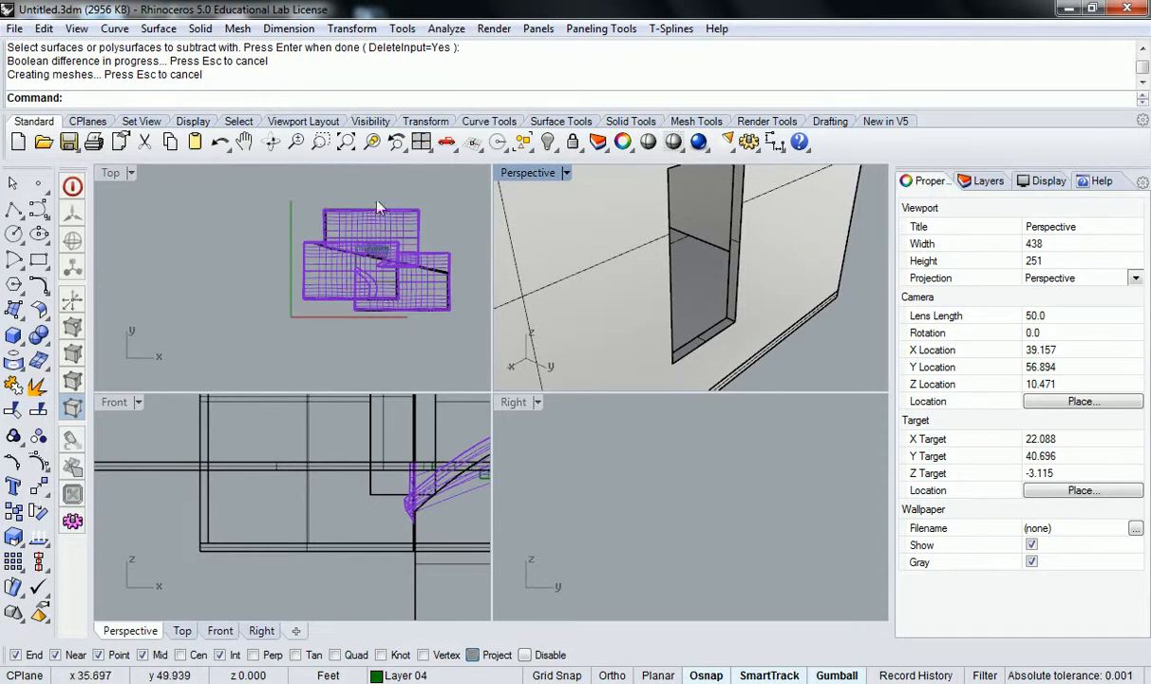
# Step: Make Layer 05 the current layer
pyautogui.click(984, 185)
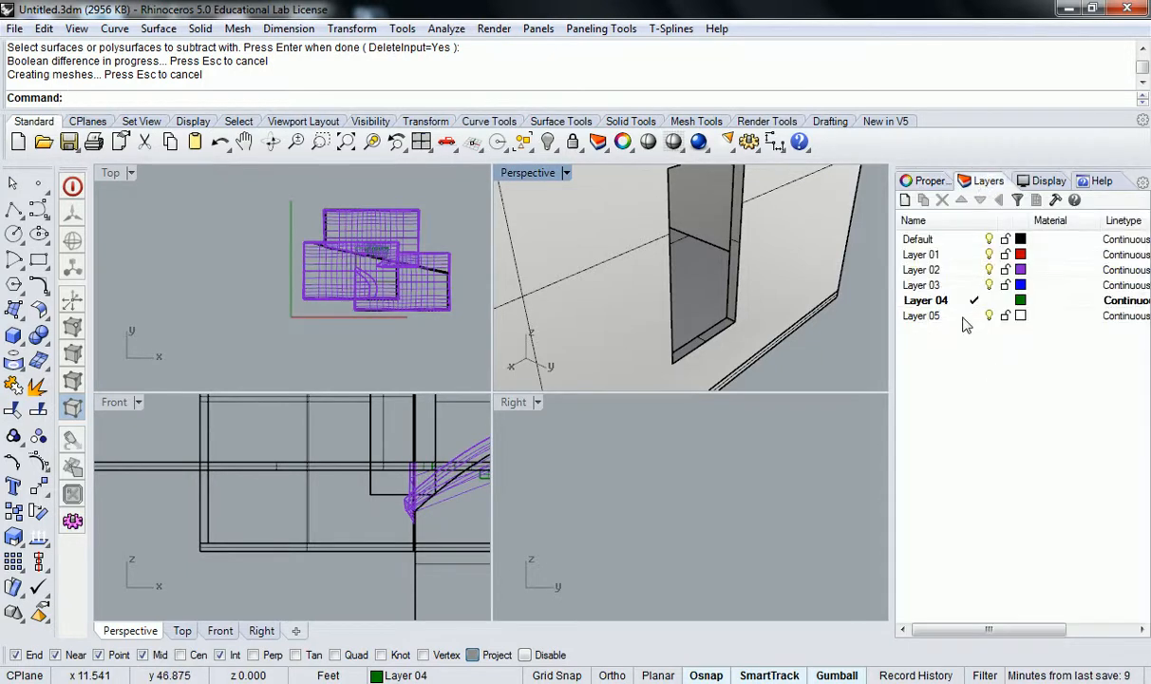
pyautogui.click(973, 317)
pyautogui.moveTo(821, 353); pyautogui.dragTo(781, 351, button='right')
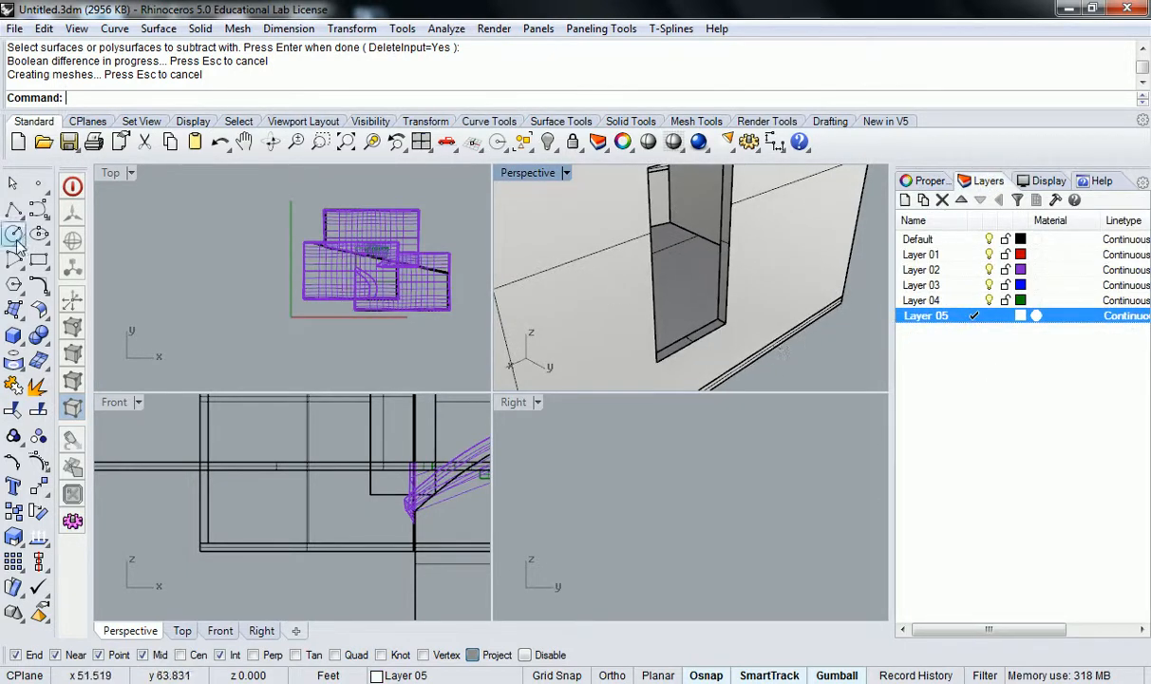
# Step: Draw a 4' by 8' rectangle tracing the window opening along the middle of the wall's thickness, setting its final corner in the Front view
pyautogui.click(40, 260)
pyautogui.scroll(5, 719, 324)
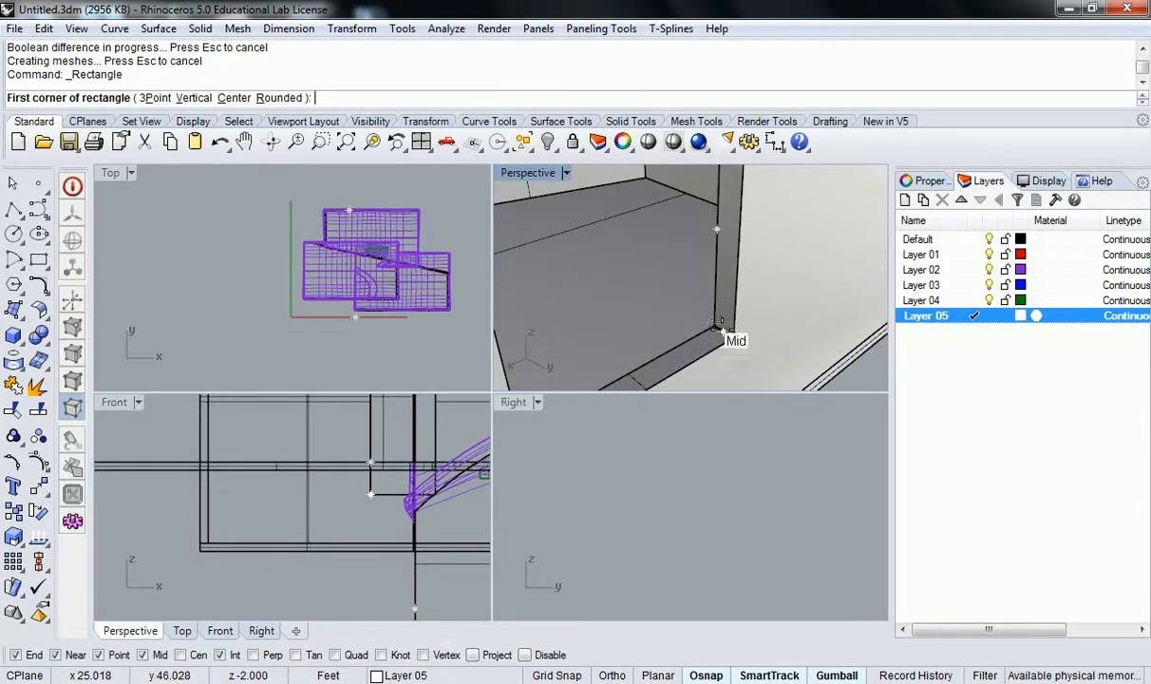
pyautogui.click(718, 329)
pyautogui.moveTo(722, 314); pyautogui.dragTo(733, 169, button='right')
pyautogui.rightClick(719, 155)
pyautogui.click(682, 218)
pyautogui.moveTo(680, 203); pyautogui.dragTo(827, 316, button='right')
pyautogui.scroll(4, 656, 282)
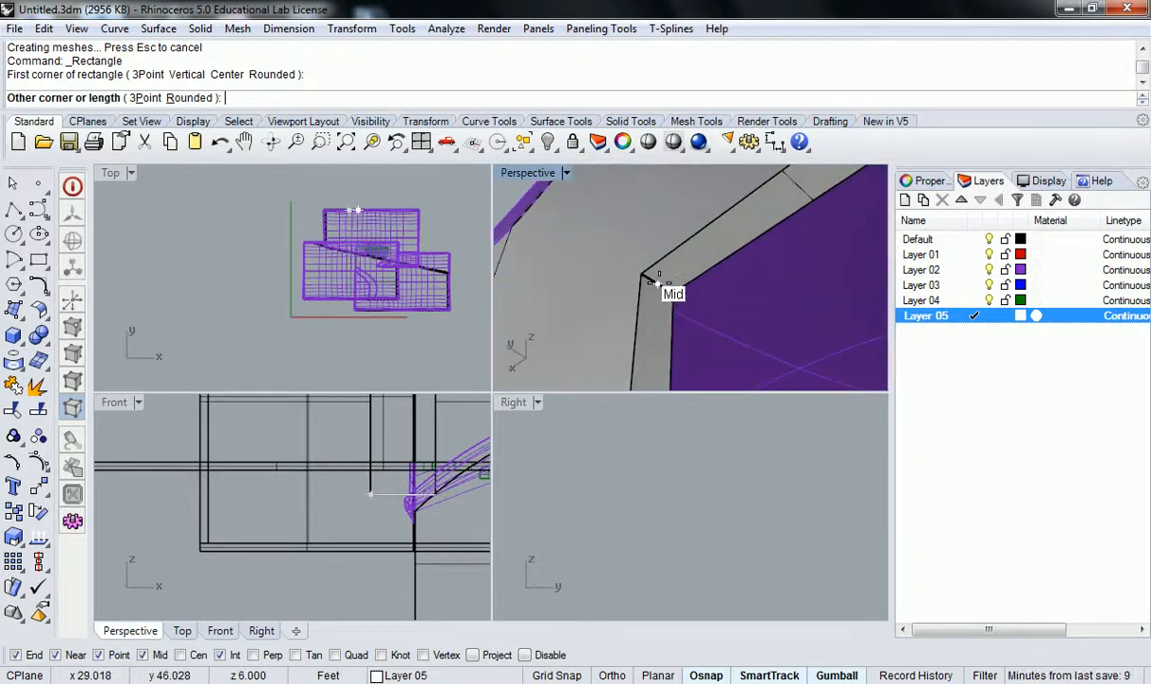
pyautogui.click(657, 283)
pyautogui.scroll(-12, 677, 283)
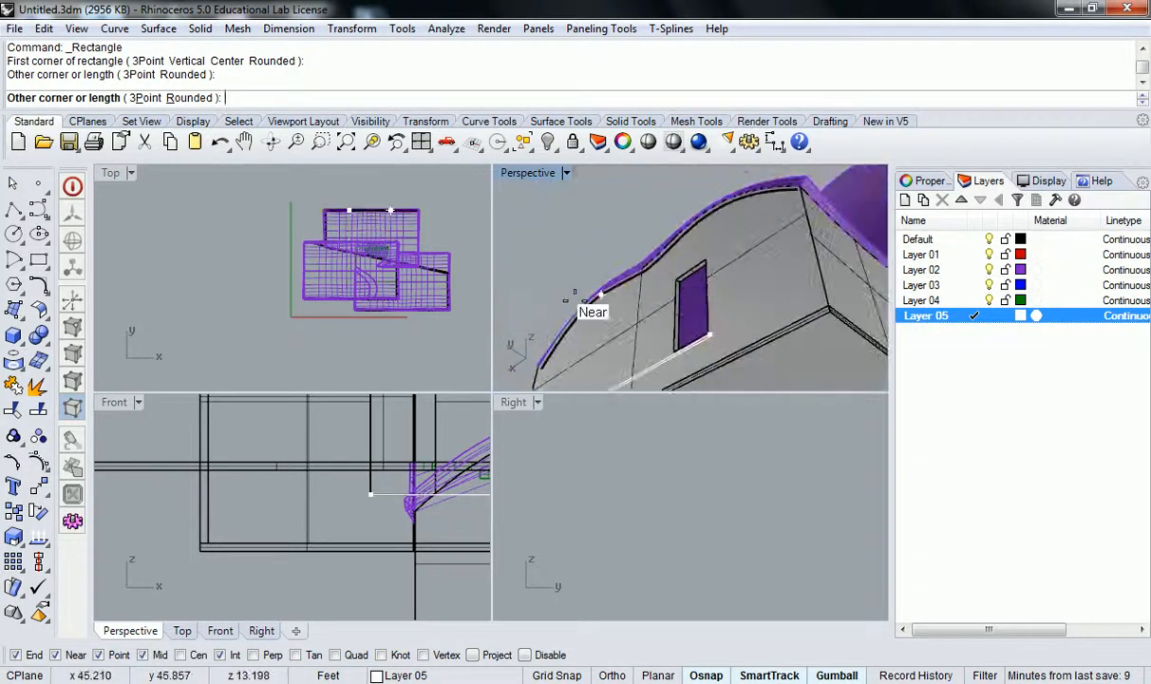
pyautogui.scroll(2, 453, 520)
pyautogui.scroll(-5, 453, 520)
pyautogui.moveTo(433, 427); pyautogui.dragTo(366, 510, button='right')
pyautogui.scroll(4, 425, 488)
pyautogui.click(368, 526)
# Step: Select the opening's outline rectangle and examine its position within the wall thickness in the Top view
pyautogui.moveTo(720, 286); pyautogui.dragTo(806, 365, button='right')
pyautogui.scroll(5, 751, 293)
pyautogui.moveTo(746, 296); pyautogui.dragTo(716, 290, button='right')
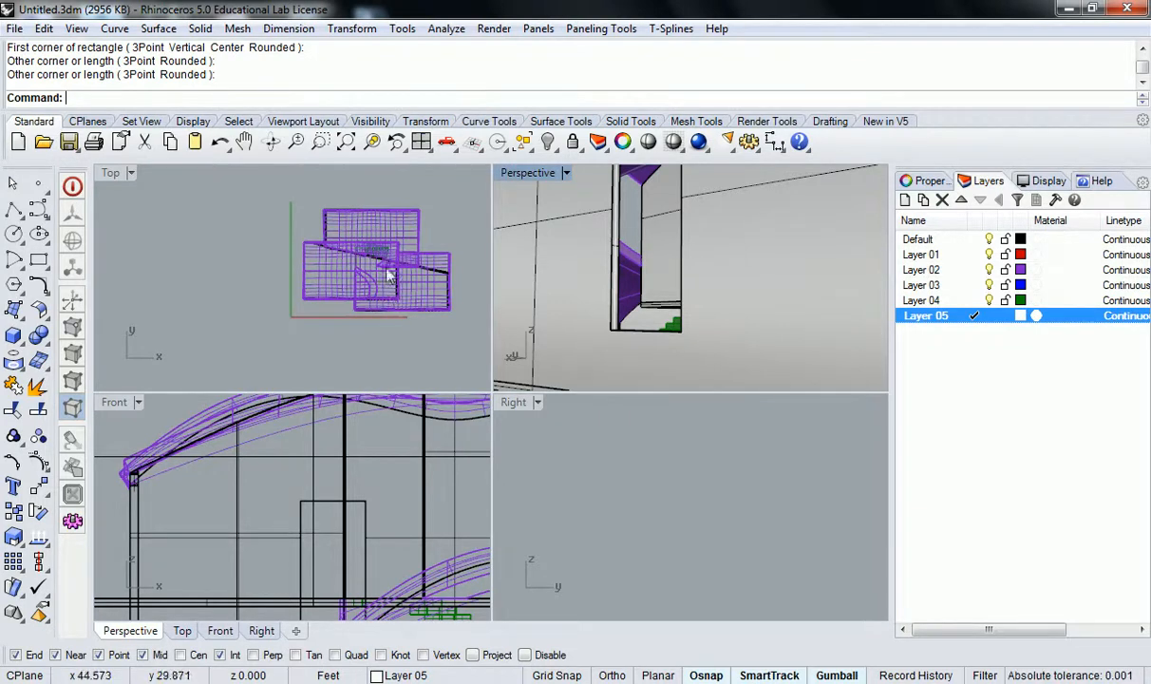
pyautogui.scroll(8, 384, 294)
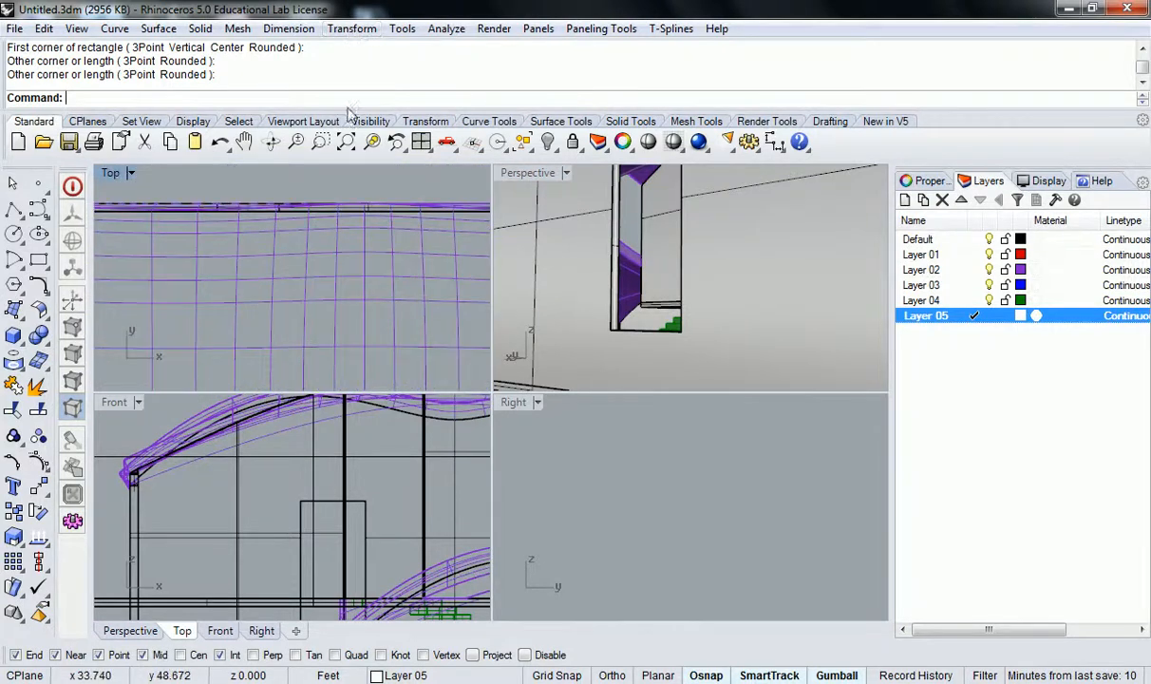
pyautogui.scroll(-2, 310, 188)
pyautogui.click(616, 245)
pyautogui.scroll(4, 254, 247)
pyautogui.scroll(4, 226, 249)
pyautogui.scroll(-4, 293, 249)
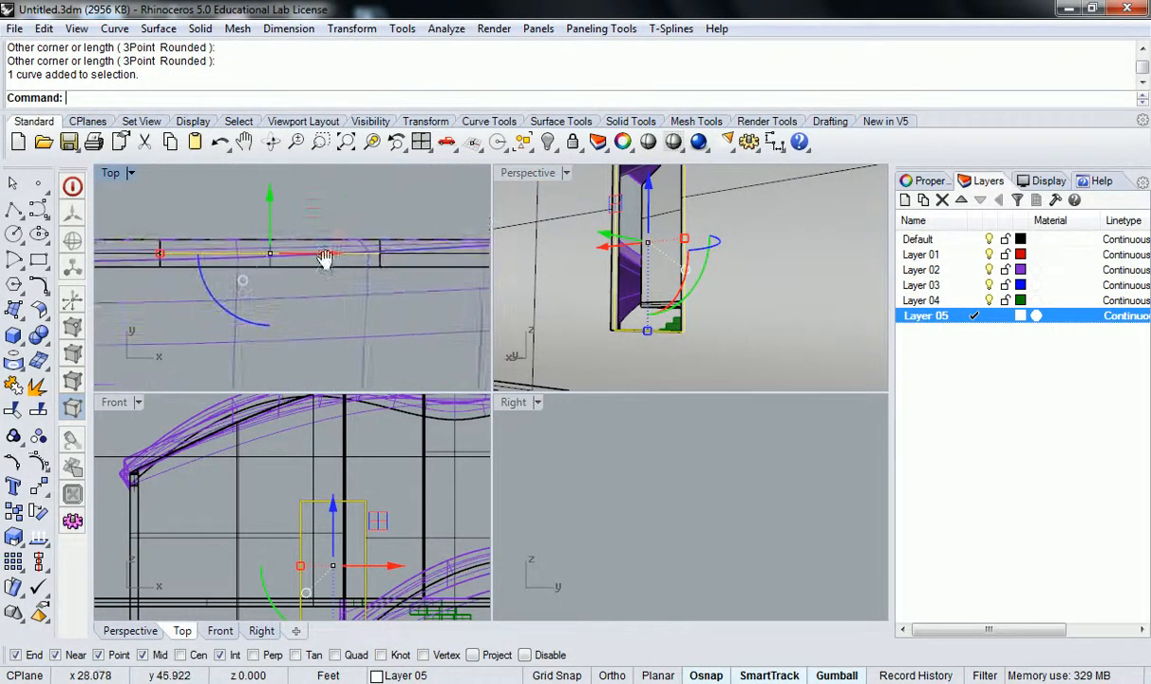
pyautogui.moveTo(375, 258); pyautogui.dragTo(327, 271, button='right')
# Step: Hide the roof surfaces on Layer 02 and pick out the opening's outline in the Top view, then clear the selection
pyautogui.click(368, 230)
pyautogui.click(990, 271)
pyautogui.scroll(-2, 342, 223)
pyautogui.click(211, 268)
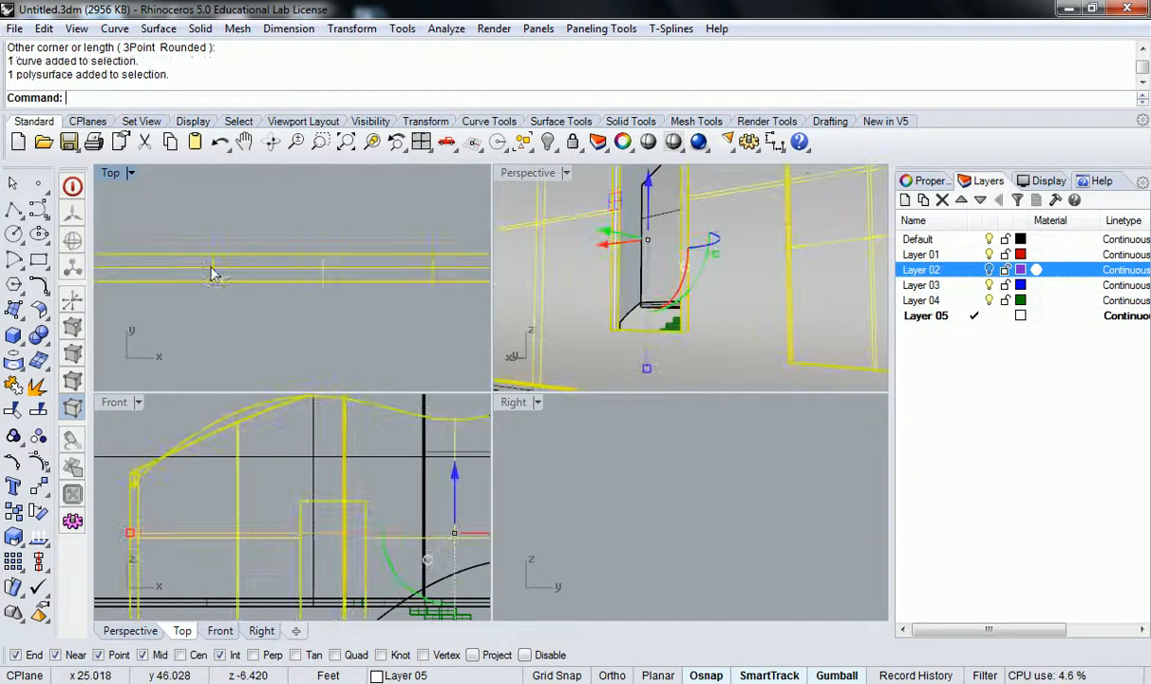
pyautogui.click(227, 267)
pyautogui.click(290, 315)
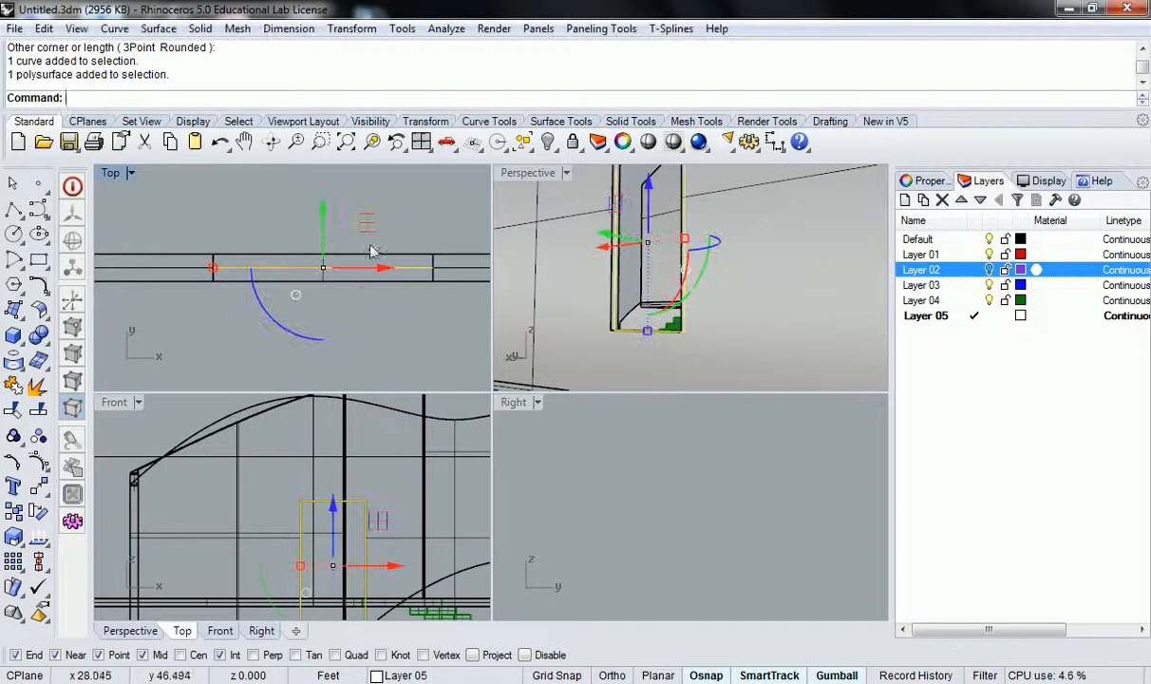
pyautogui.moveTo(364, 272); pyautogui.dragTo(354, 276, button='right')
pyautogui.press('Escape')
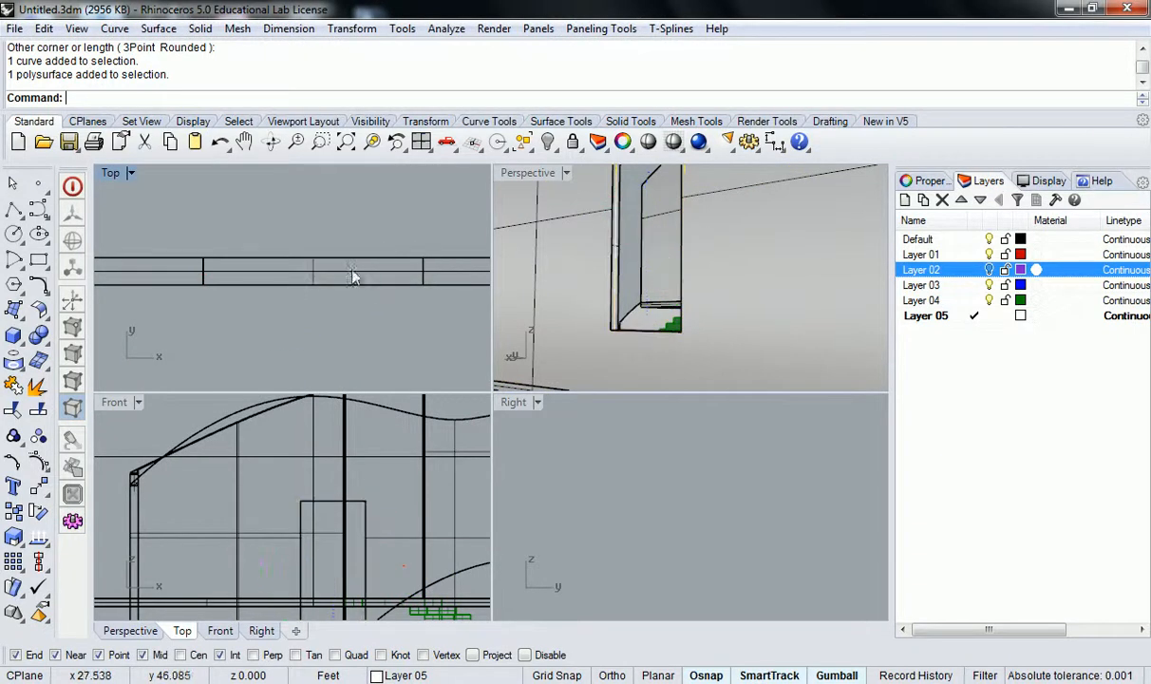
# Step: Draw a frame profile rectangle about 0.25 feet wide across the full wall thickness at the opening's edge in the Top view
pyautogui.click(38, 262)
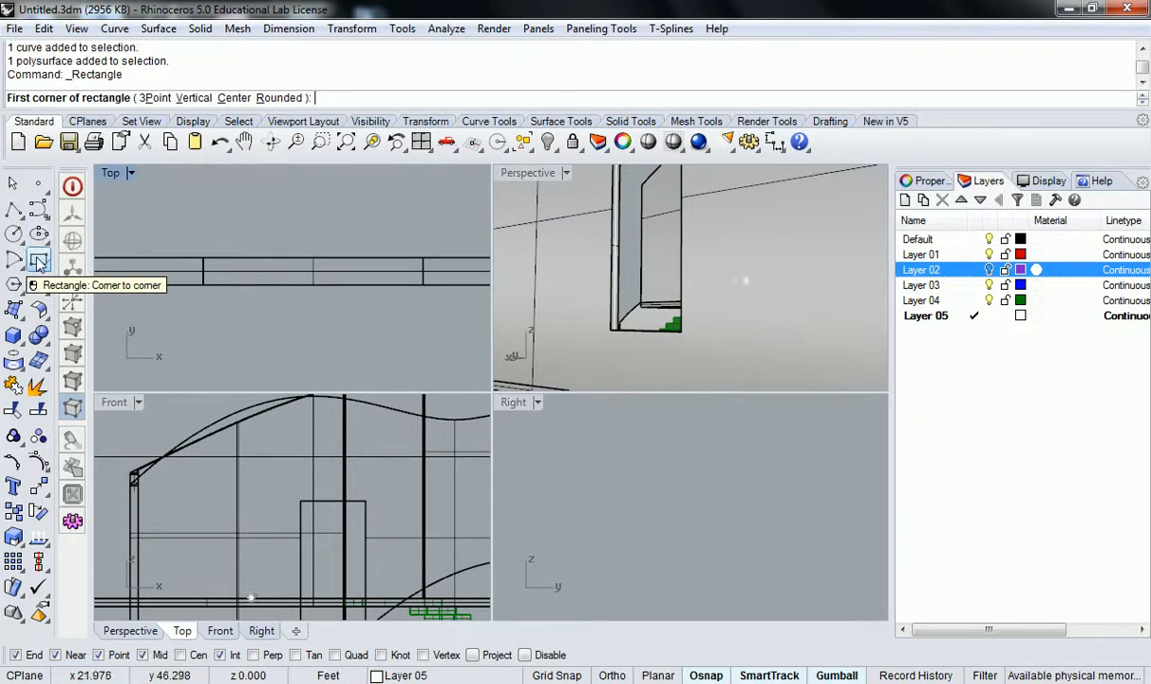
pyautogui.click(203, 272)
pyautogui.scroll(5, 207, 261)
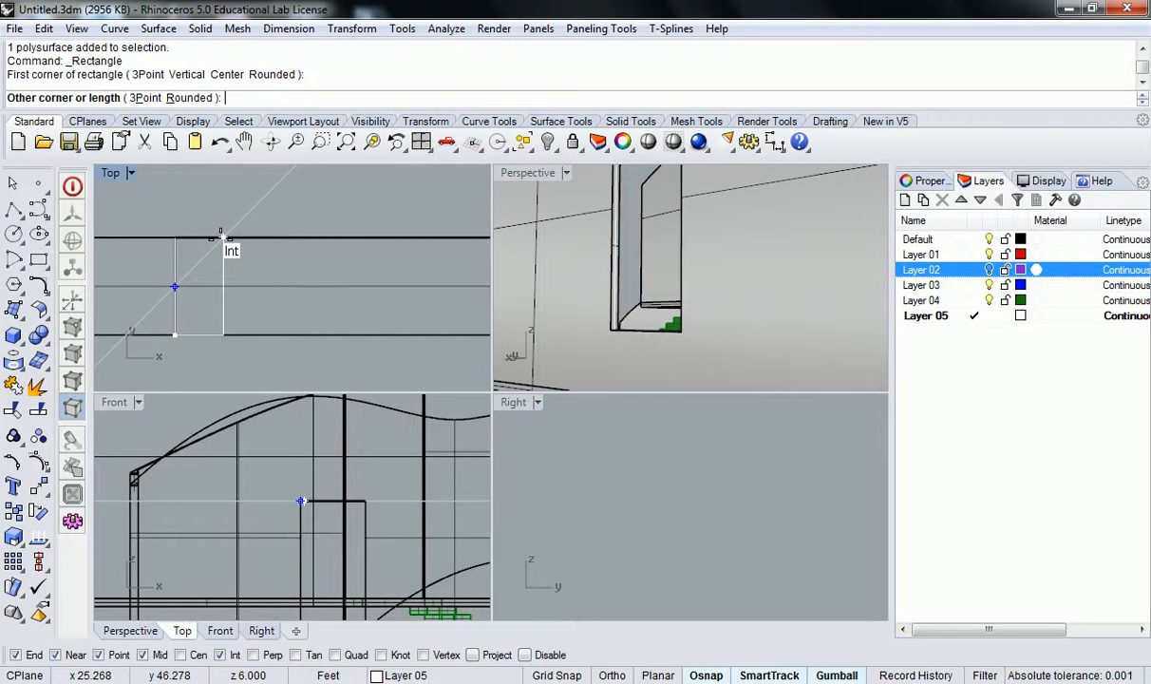
pyautogui.click(221, 236)
# Step: Try to scale the frame profile to a 1/2" width from the midpoint of its edge at the opening's side
pyautogui.scroll(-2, 252, 273)
pyautogui.click(245, 270)
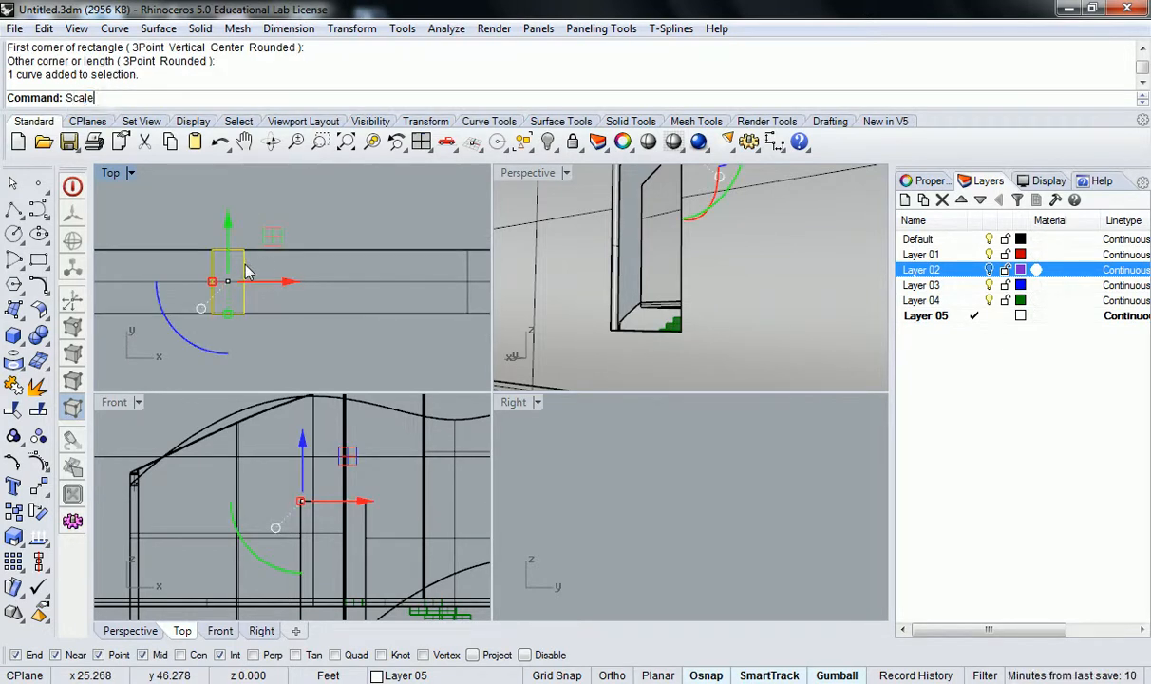
pyautogui.press('Return')
pyautogui.click(221, 280)
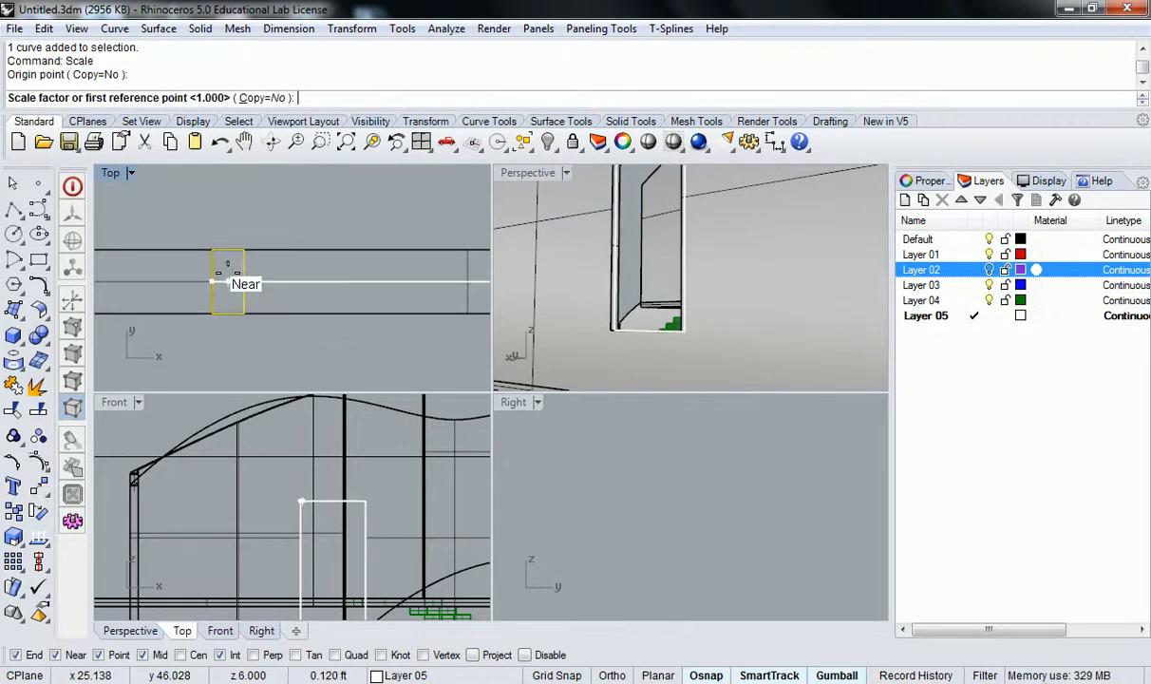
pyautogui.scroll(1, 225, 278)
pyautogui.click(239, 283)
pyautogui.write('1/2"')
pyautogui.press('Return')
pyautogui.hotkey('ctrl', 'z')
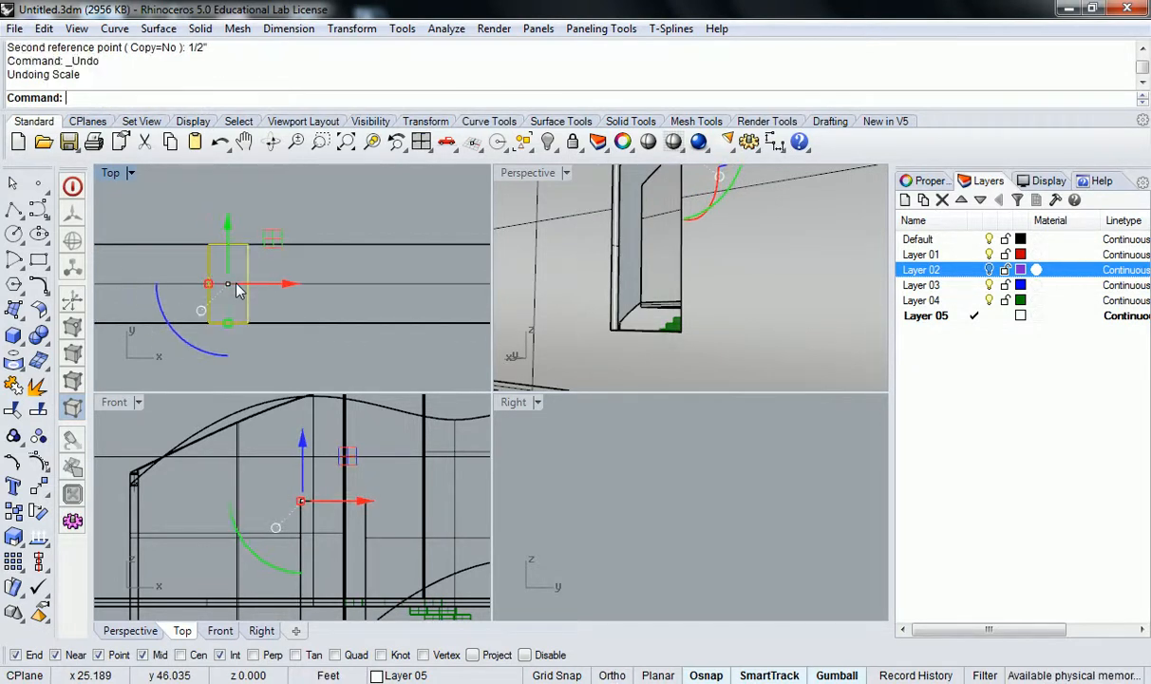
pyautogui.write('Scale')
pyautogui.press('Return')
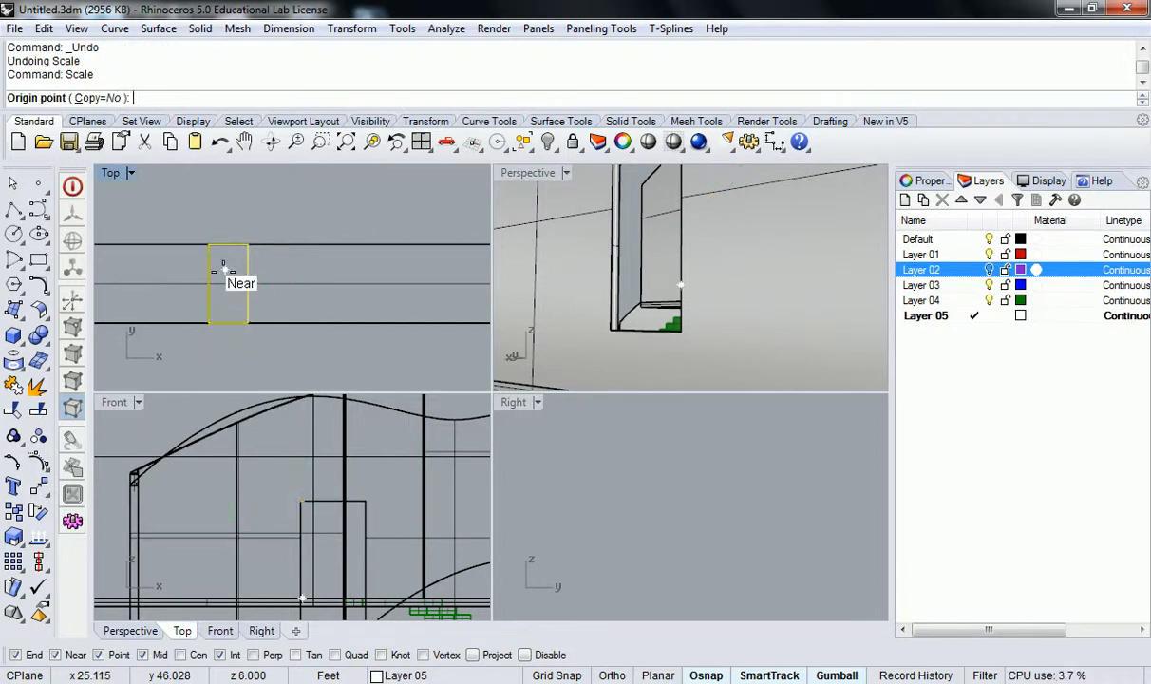
pyautogui.click(218, 283)
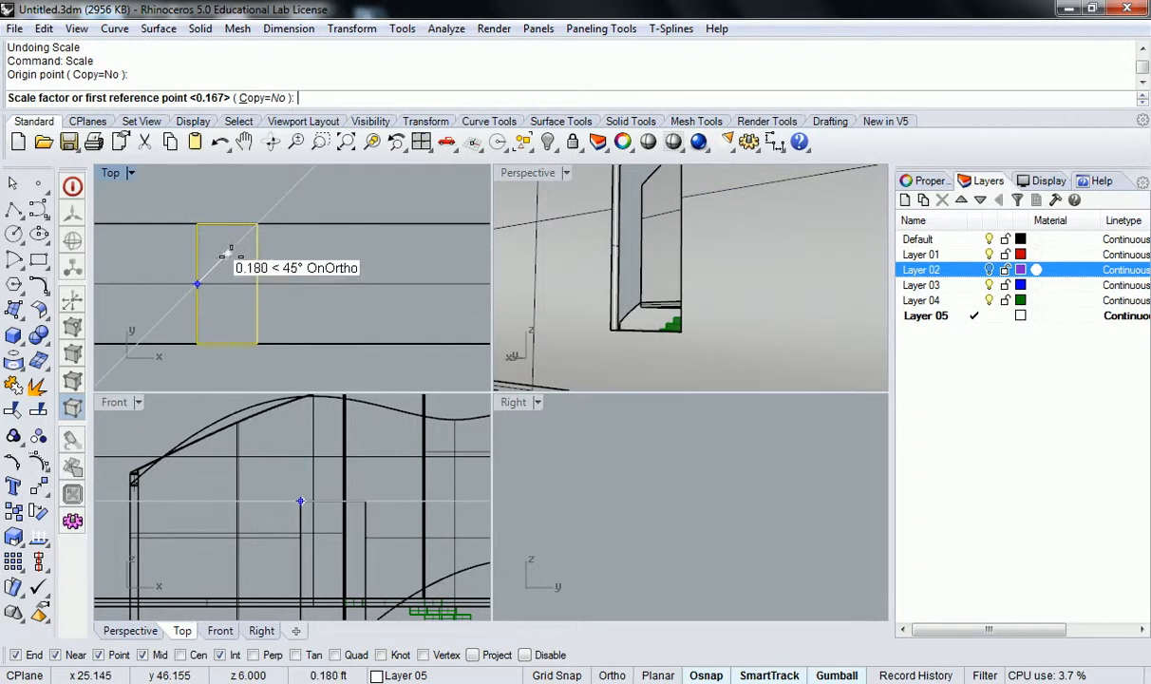
pyautogui.scroll(4, 232, 270)
pyautogui.click(271, 295)
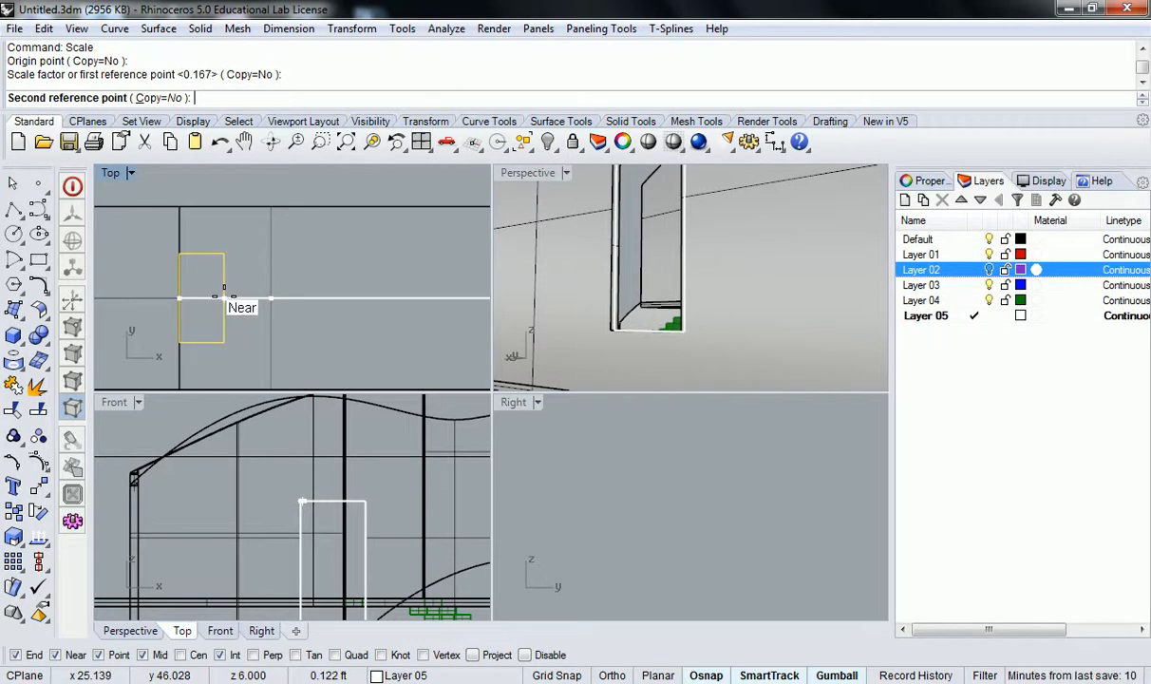
pyautogui.click(224, 286)
pyautogui.press('Escape')
# Step: Measure the width of the frame profile rectangle between its two corners on the wall face
pyautogui.write('dis')
pyautogui.press('Return')
pyautogui.scroll(-2, 227, 297)
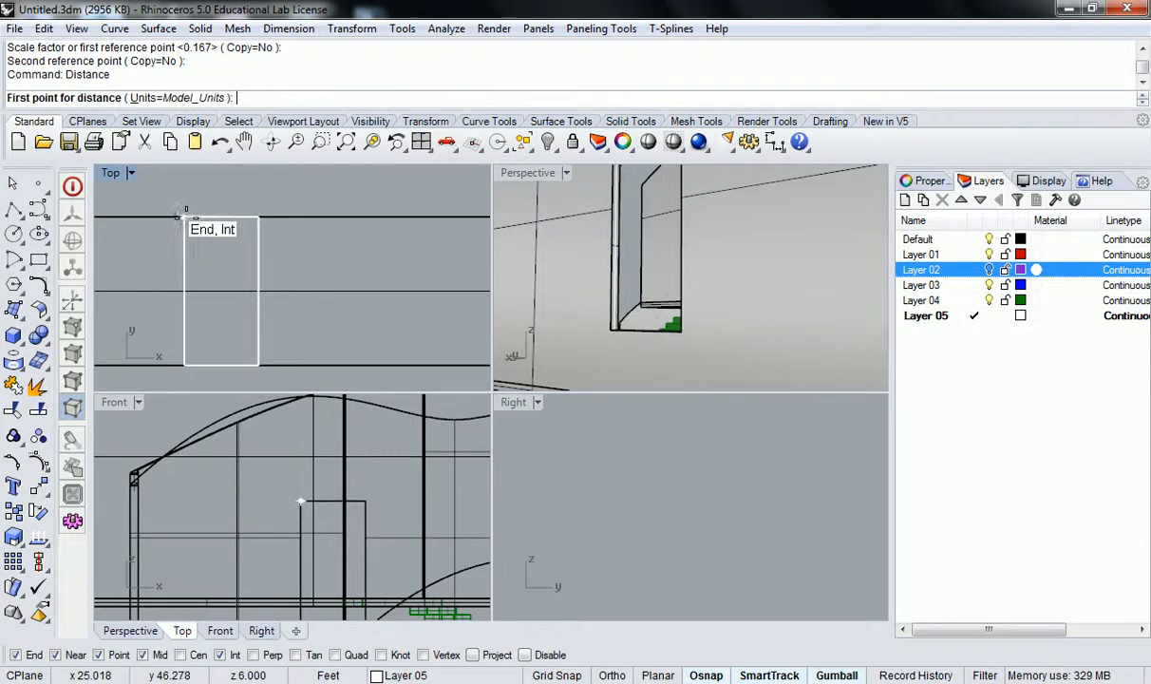
pyautogui.click(186, 218)
pyautogui.click(258, 217)
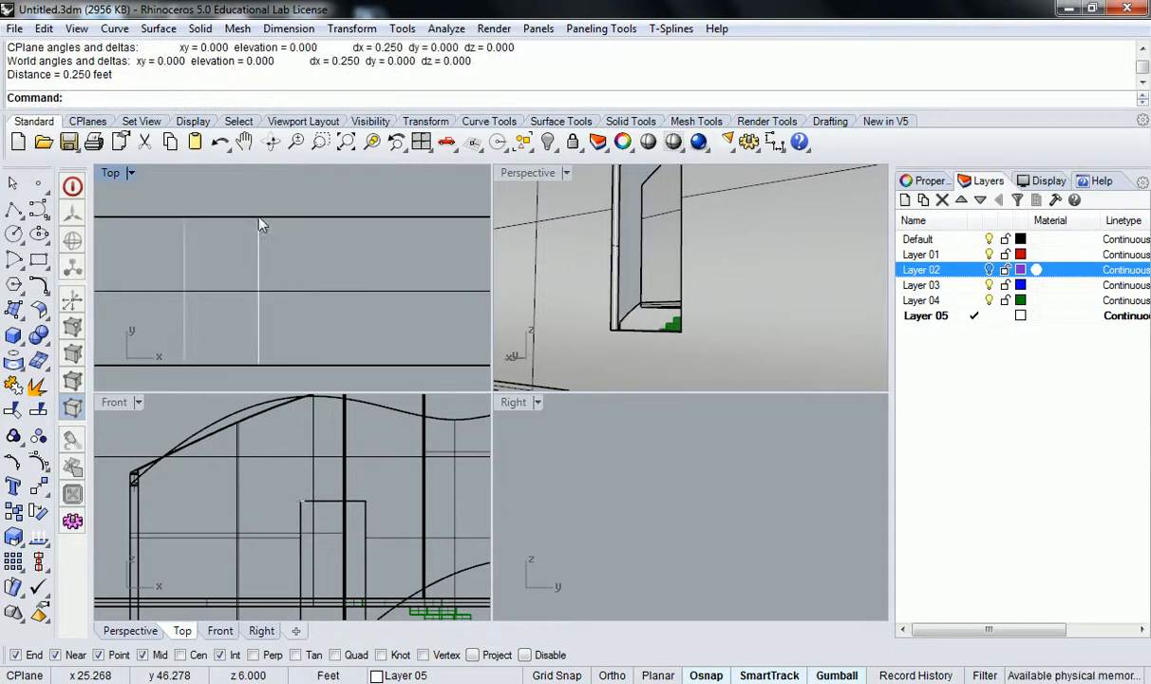
# Step: Scale the frame profile to a 2" width from the midpoint of its edge at the opening's side
pyautogui.click(261, 259)
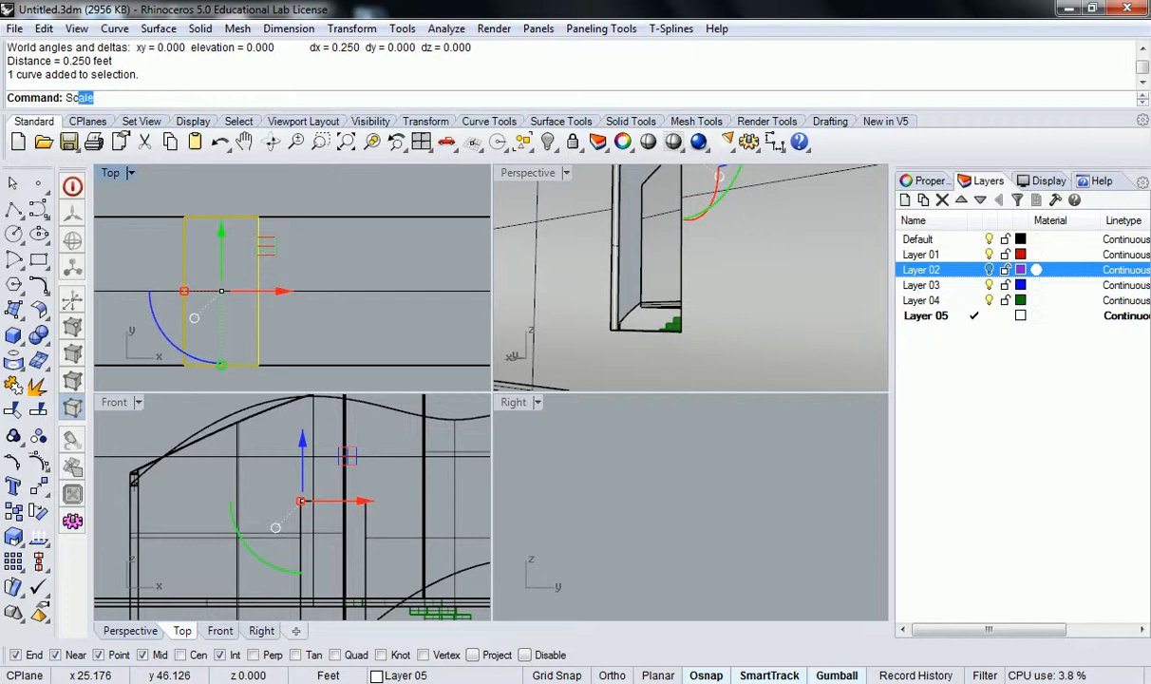
pyautogui.press('Return')
pyautogui.click(183, 291)
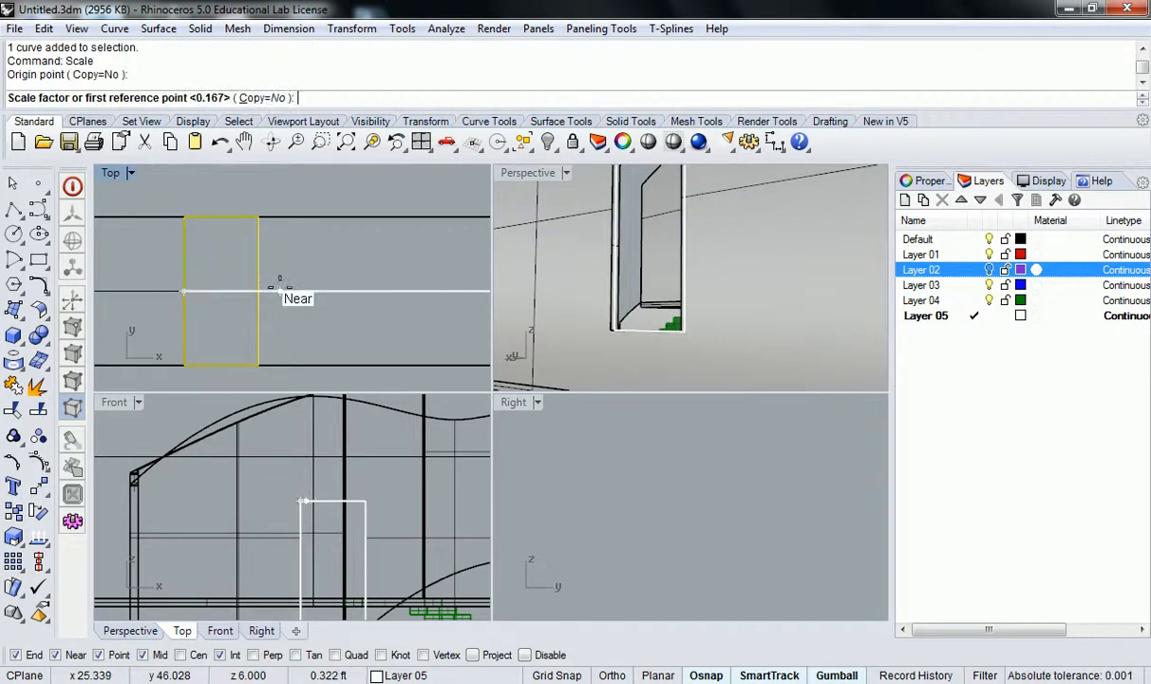
pyautogui.click(258, 290)
pyautogui.write('2')
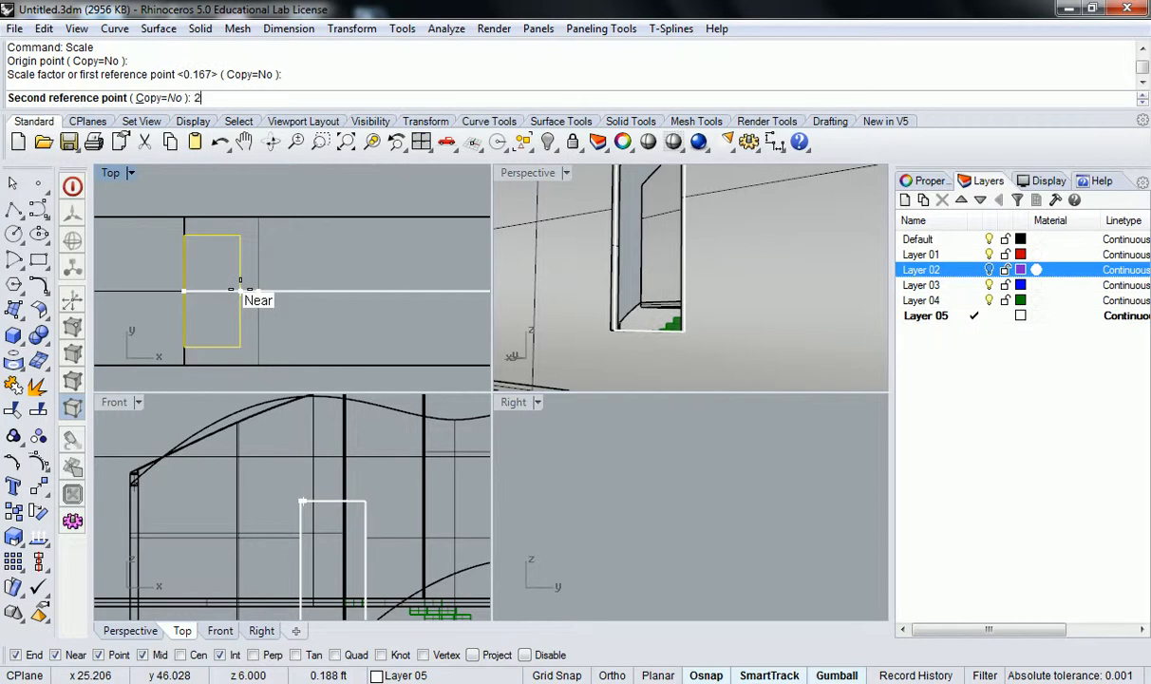
pyautogui.write('"')
pyautogui.press('Return')
pyautogui.scroll(-3, 273, 284)
pyautogui.press('Escape')
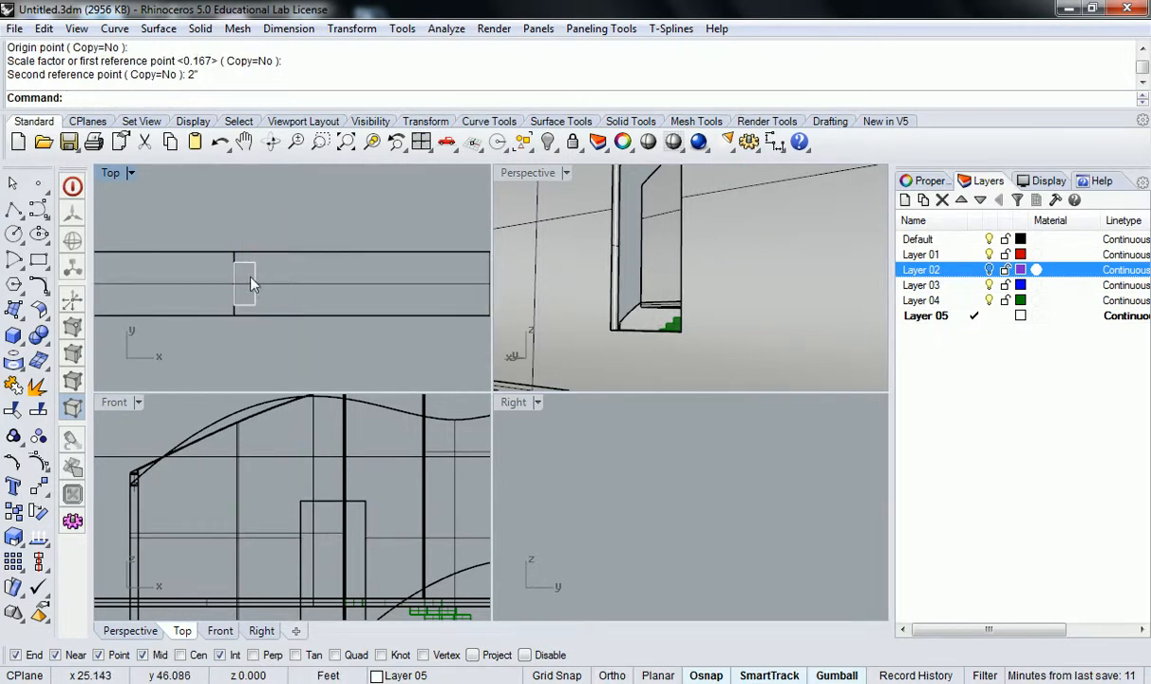
# Step: Move the frame profile rectangle vertically down from the opening's top corner to partway along its side edge
pyautogui.click(247, 265)
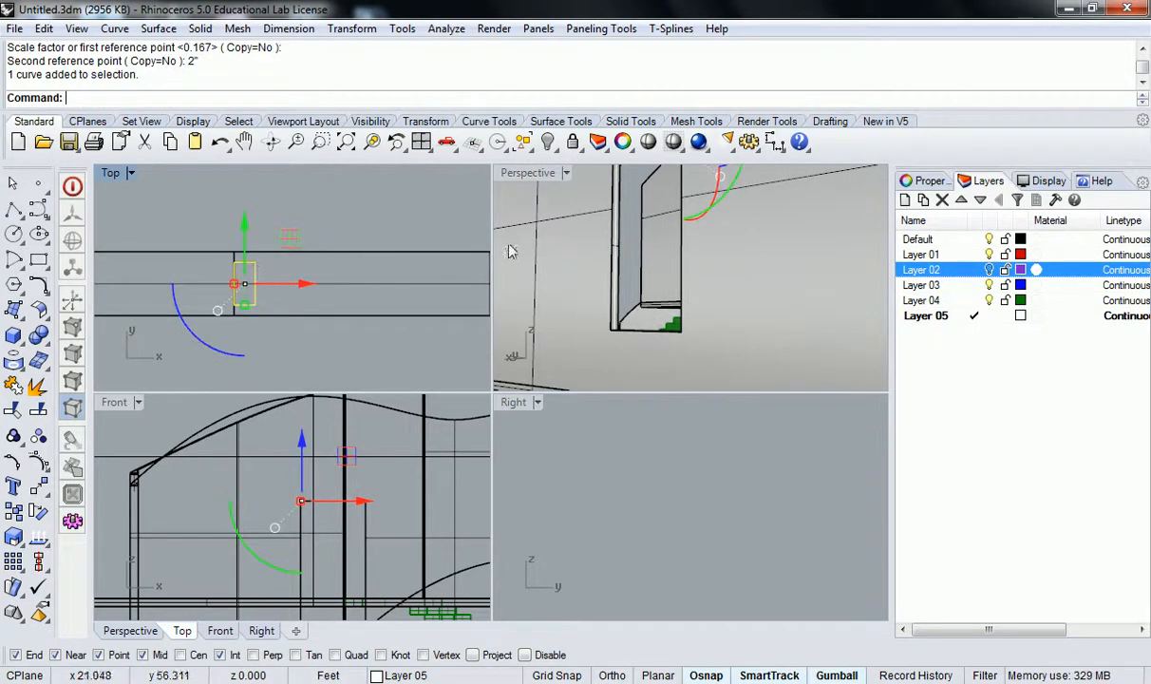
pyautogui.moveTo(741, 270); pyautogui.dragTo(793, 257, button='right')
pyautogui.scroll(6, 668, 195)
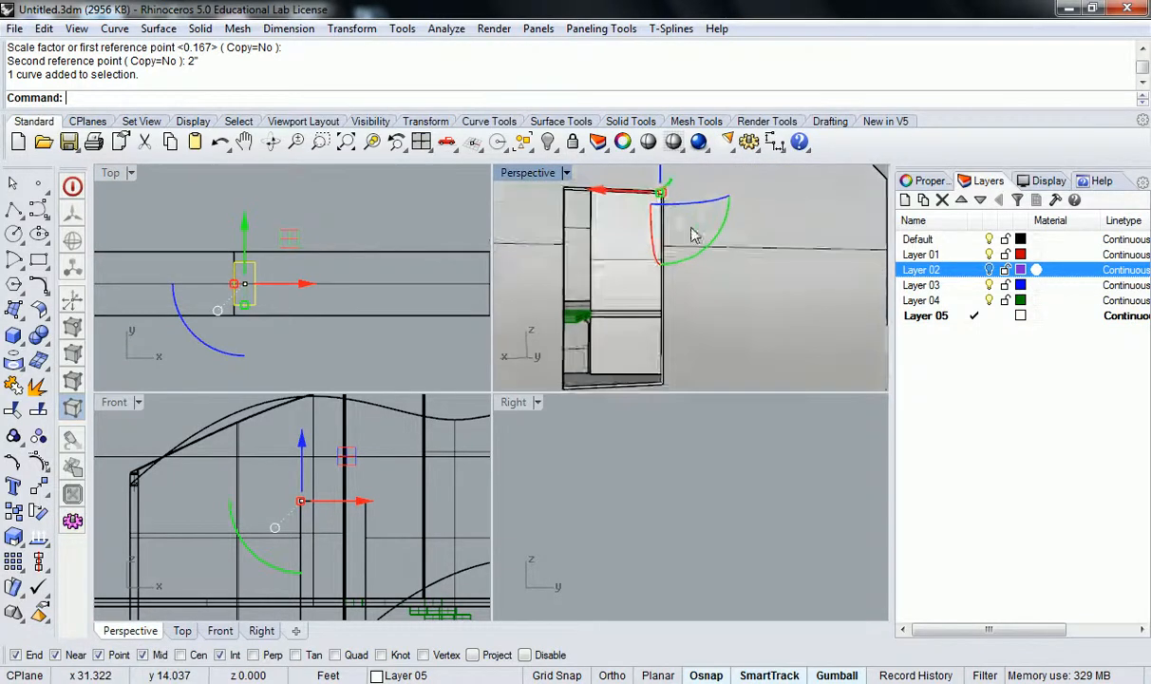
pyautogui.scroll(5, 649, 216)
pyautogui.scroll(-5, 650, 218)
pyautogui.scroll(4, 655, 231)
pyautogui.moveTo(656, 230); pyautogui.dragTo(670, 210, button='right')
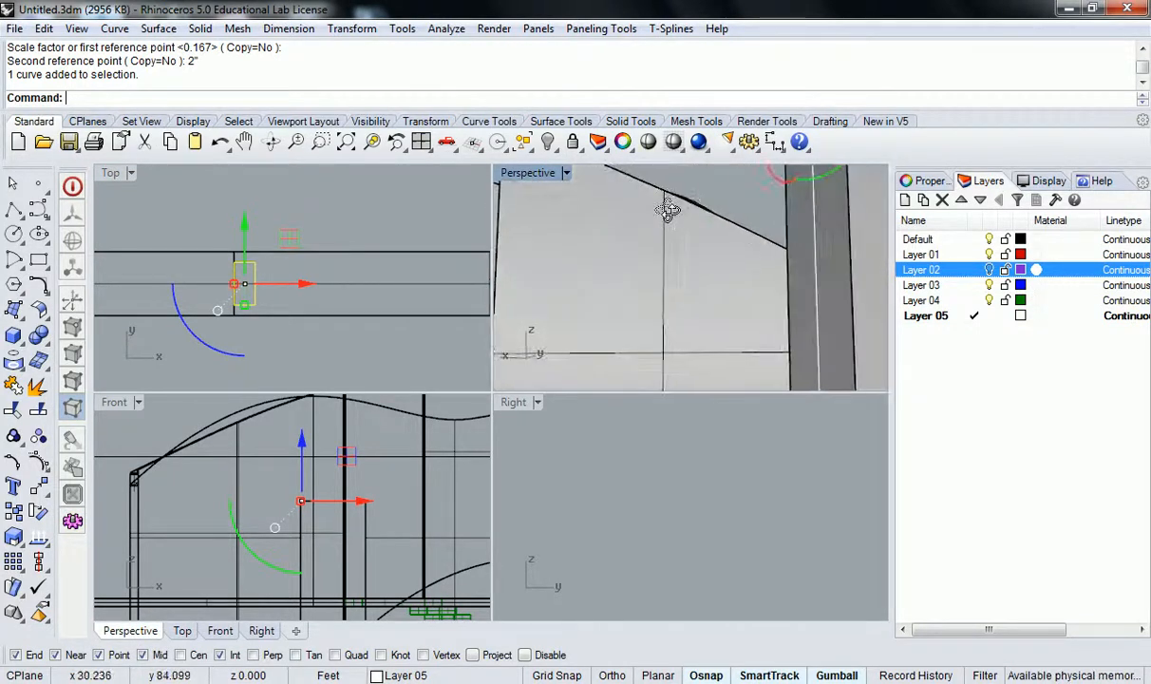
pyautogui.scroll(-3, 670, 211)
pyautogui.moveTo(739, 194); pyautogui.dragTo(747, 265, button='right')
pyautogui.scroll(-3, 728, 269)
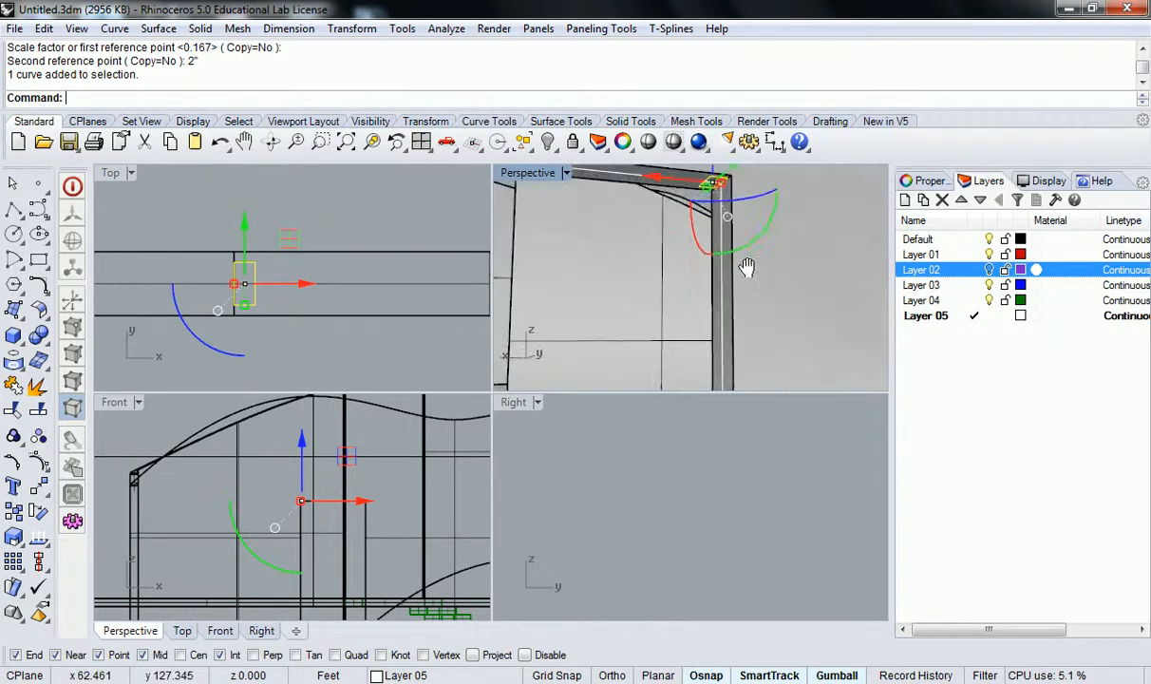
pyautogui.scroll(-4, 730, 181)
pyautogui.keyDown('shift'); pyautogui.moveTo(738, 194); pyautogui.dragTo(737, 239, button='right'); pyautogui.keyUp('shift')
pyautogui.moveTo(715, 188); pyautogui.dragTo(720, 254)
pyautogui.click(730, 321)
pyautogui.scroll(5, 731, 330)
pyautogui.scroll(-3, 743, 328)
pyautogui.scroll(-5, 746, 286)
pyautogui.moveTo(727, 252); pyautogui.dragTo(731, 323, button='right')
pyautogui.scroll(5, 742, 337)
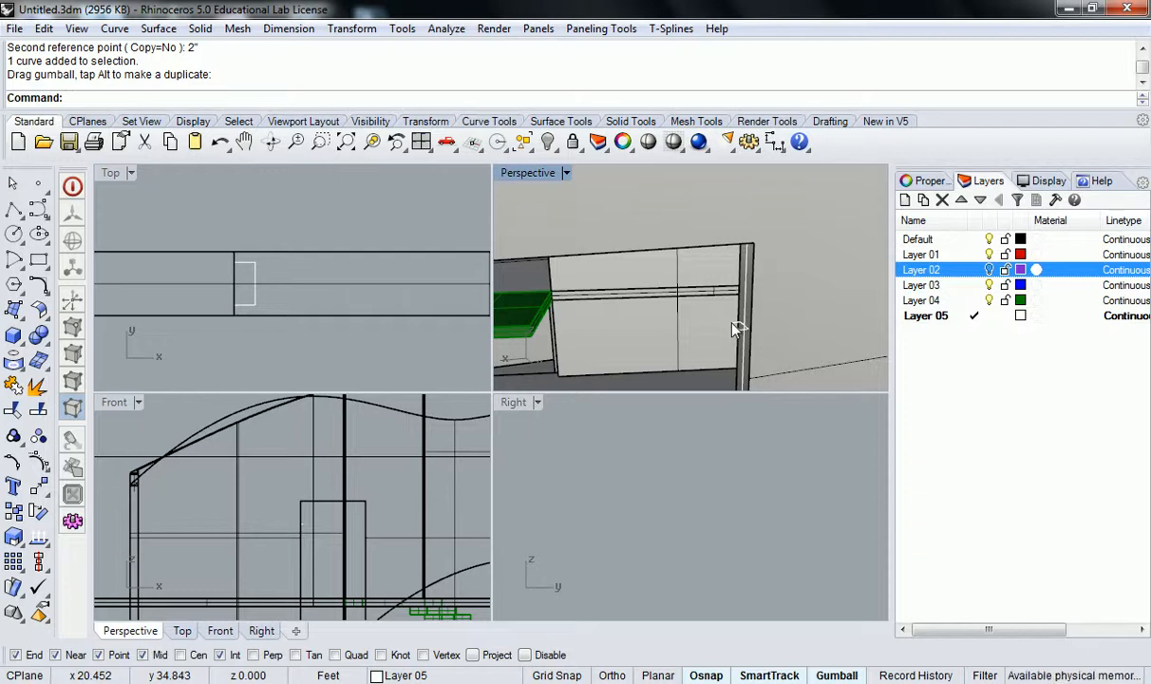
pyautogui.write('Sweep1')
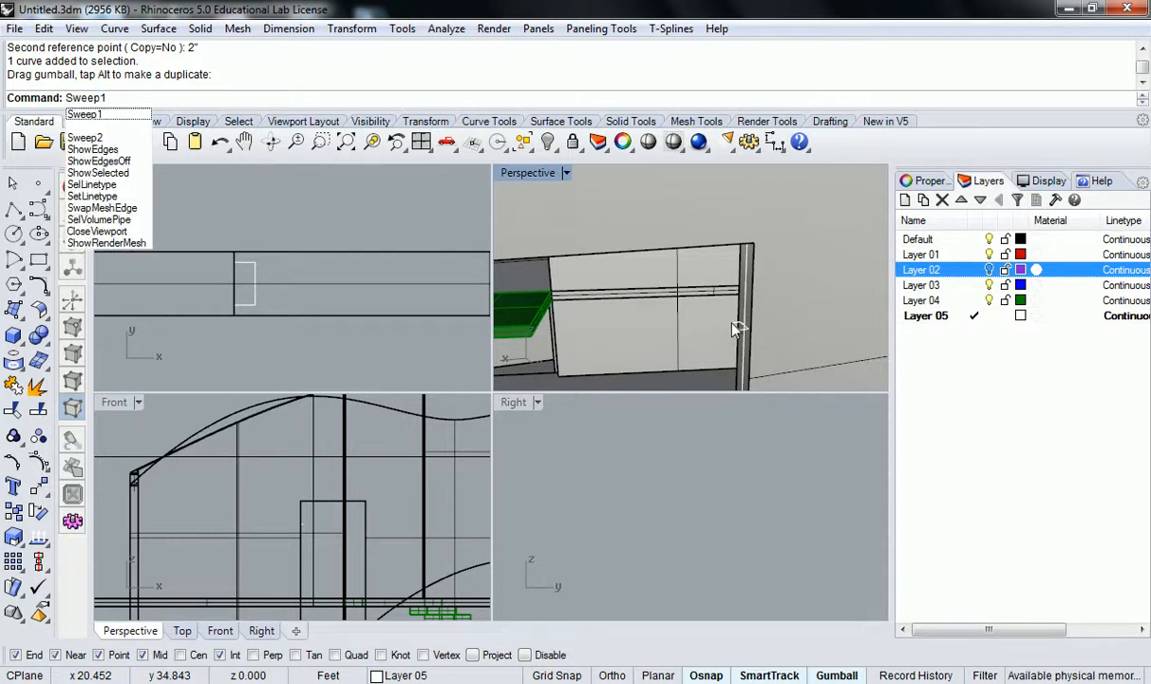
pyautogui.press('Return')
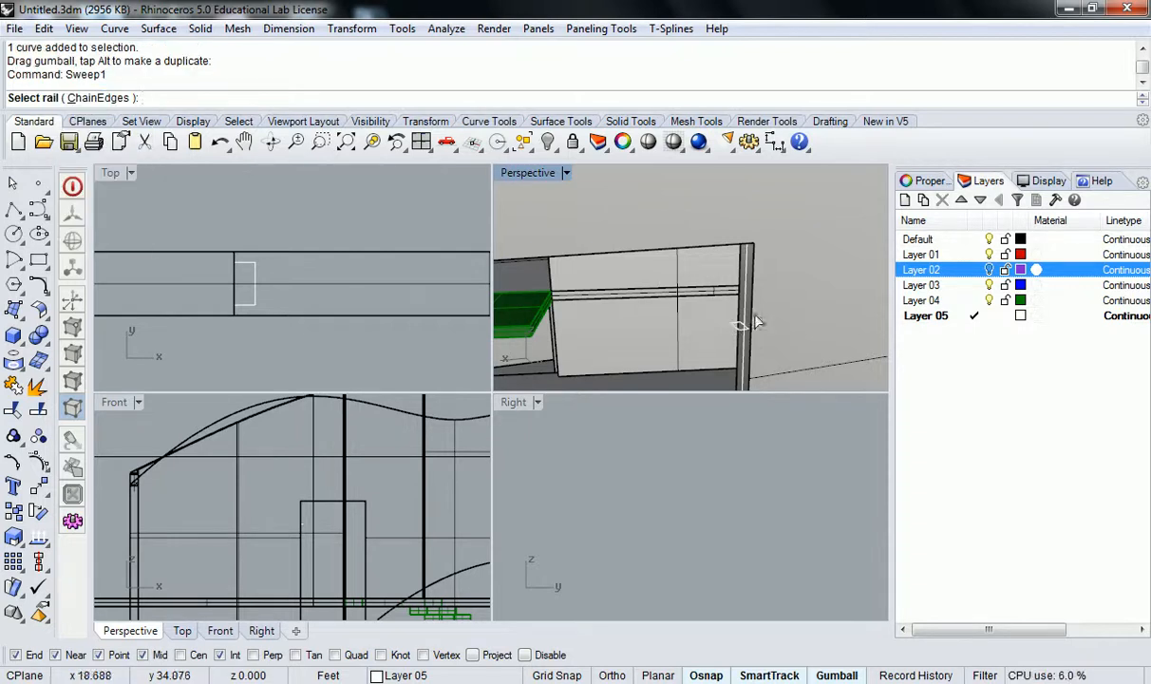
pyautogui.scroll(3, 736, 321)
pyautogui.click(694, 332)
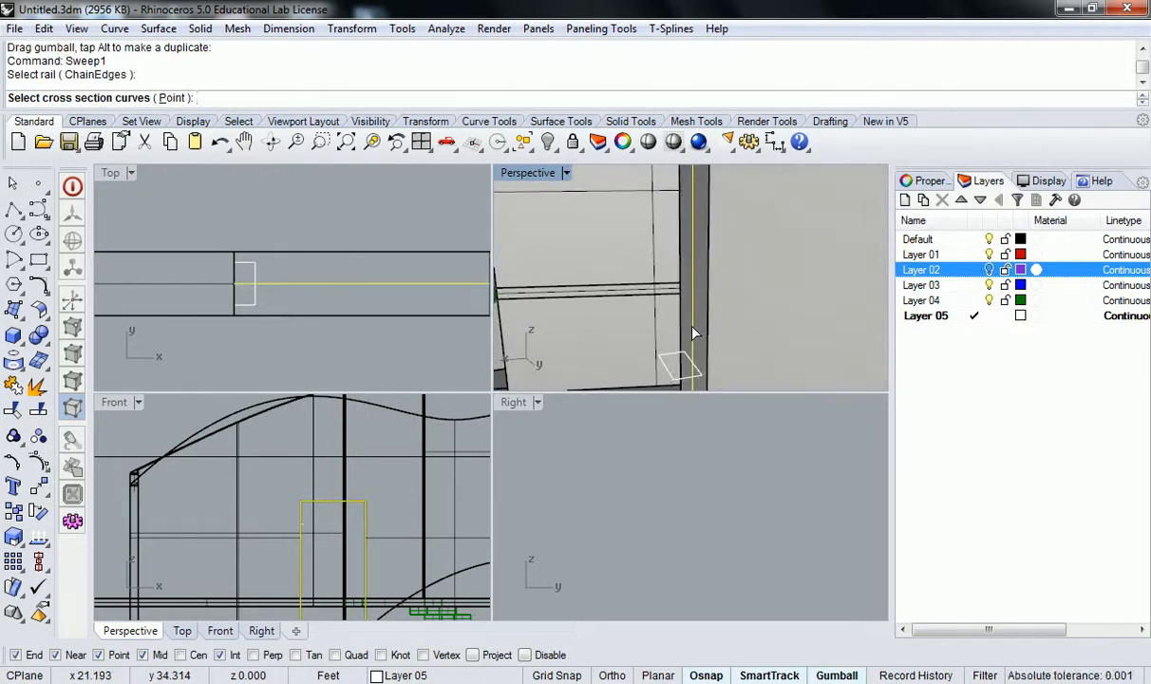
pyautogui.click(672, 378)
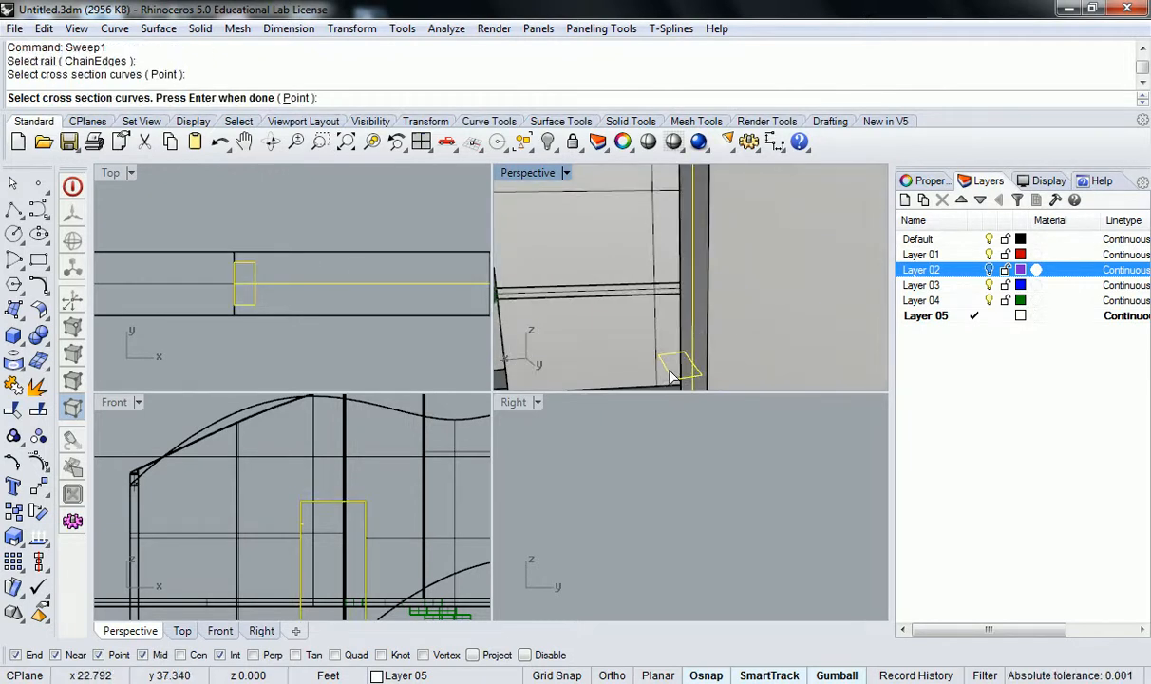
pyautogui.press('Return')
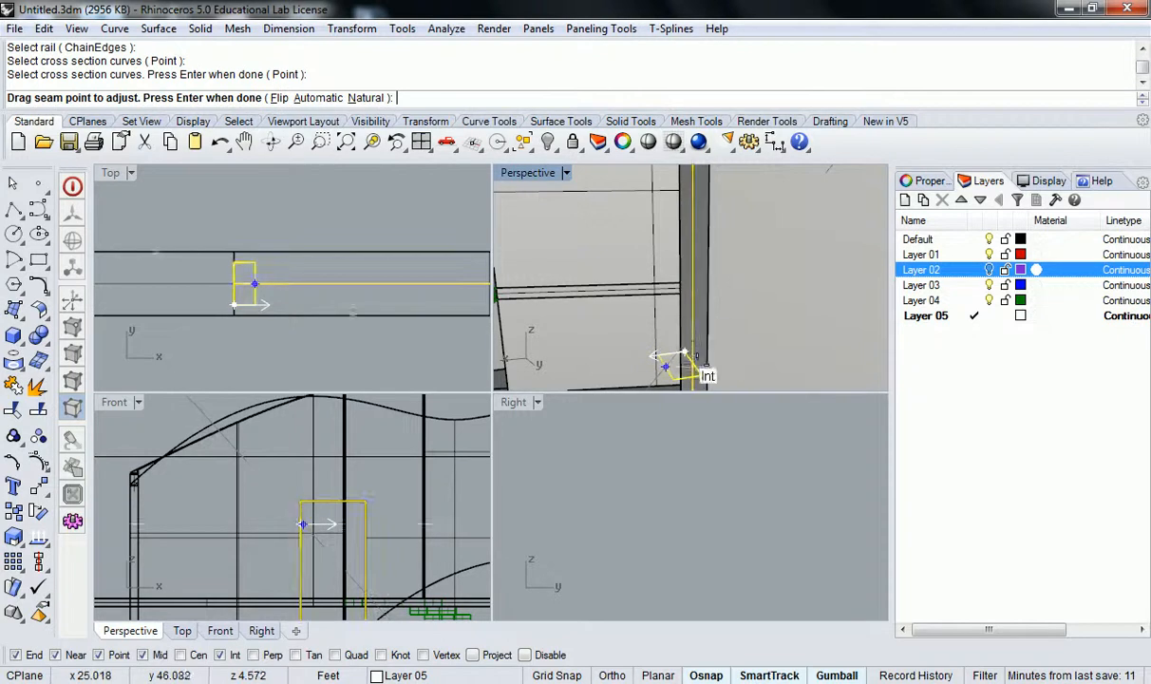
pyautogui.click(278, 98)
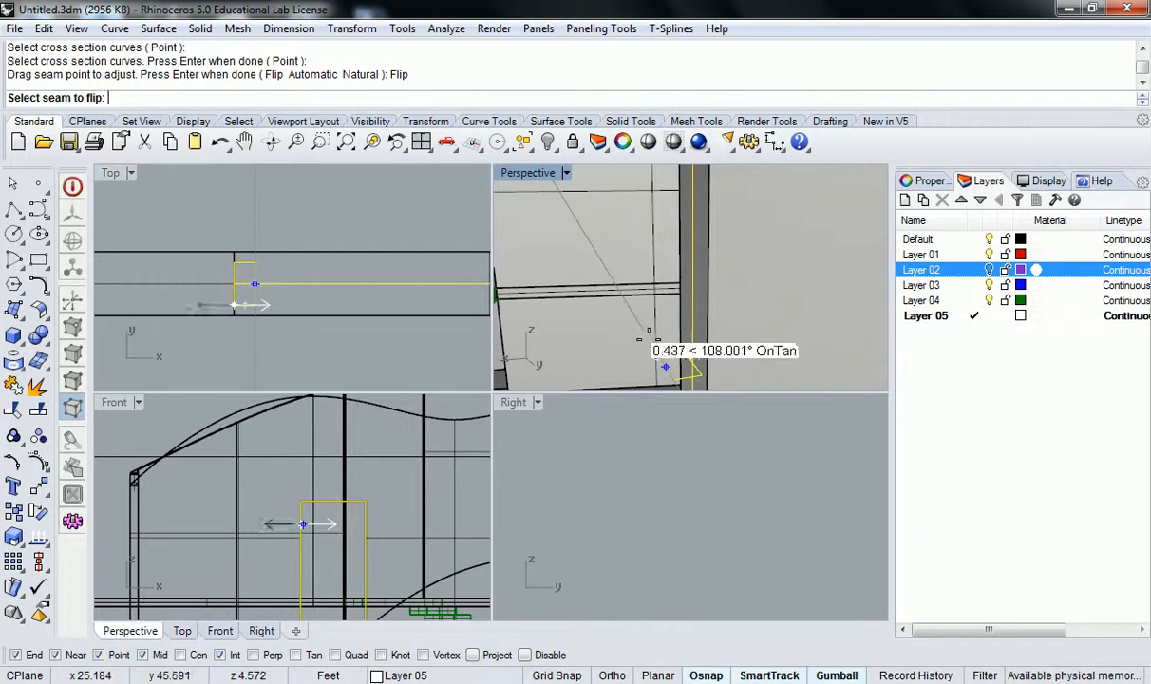
pyautogui.press('Return')
pyautogui.press('Return')
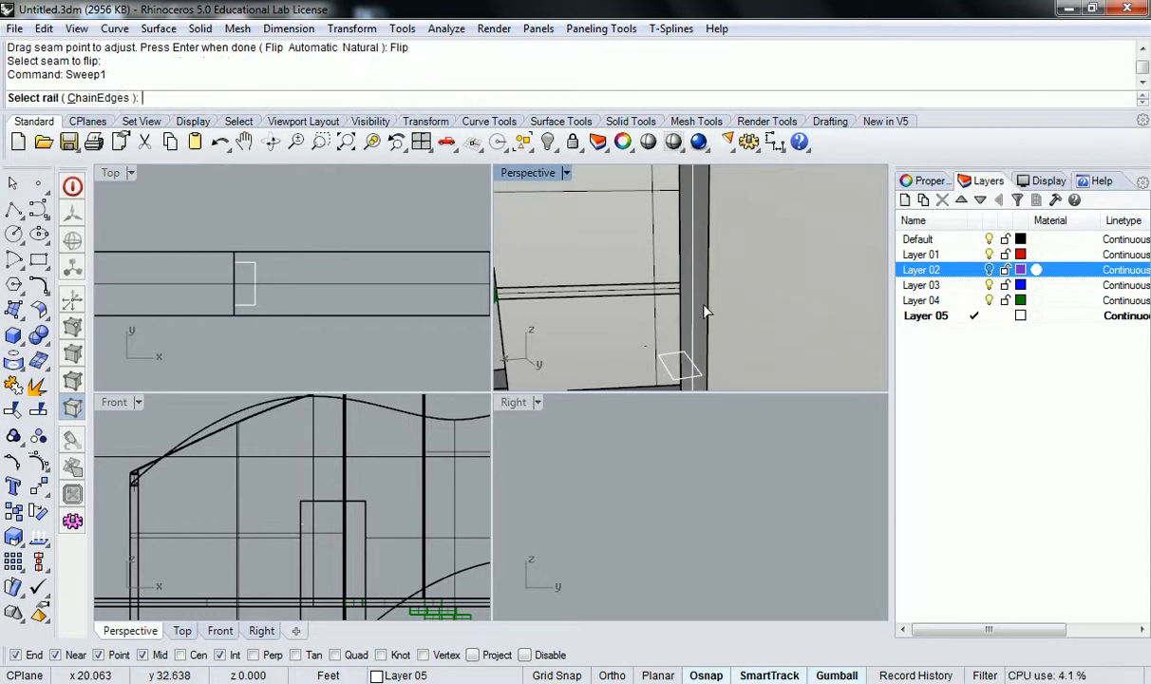
pyautogui.click(693, 297)
pyautogui.click(736, 338)
pyautogui.rightClick(672, 365)
# Step: Sweep the frame profile along the window outline with Sweep1 in Freeform style, without simplifying the cross section
pyautogui.rightClick(687, 350)
pyautogui.click(693, 337)
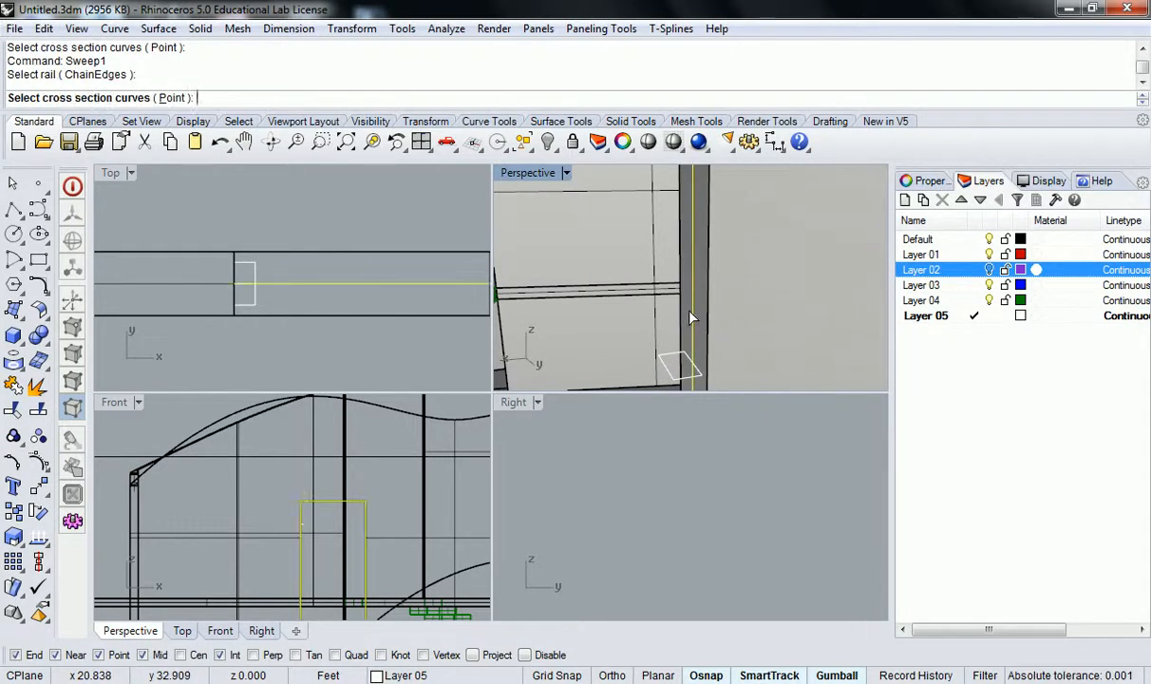
pyautogui.click(668, 364)
pyautogui.rightClick(676, 359)
pyautogui.rightClick(679, 357)
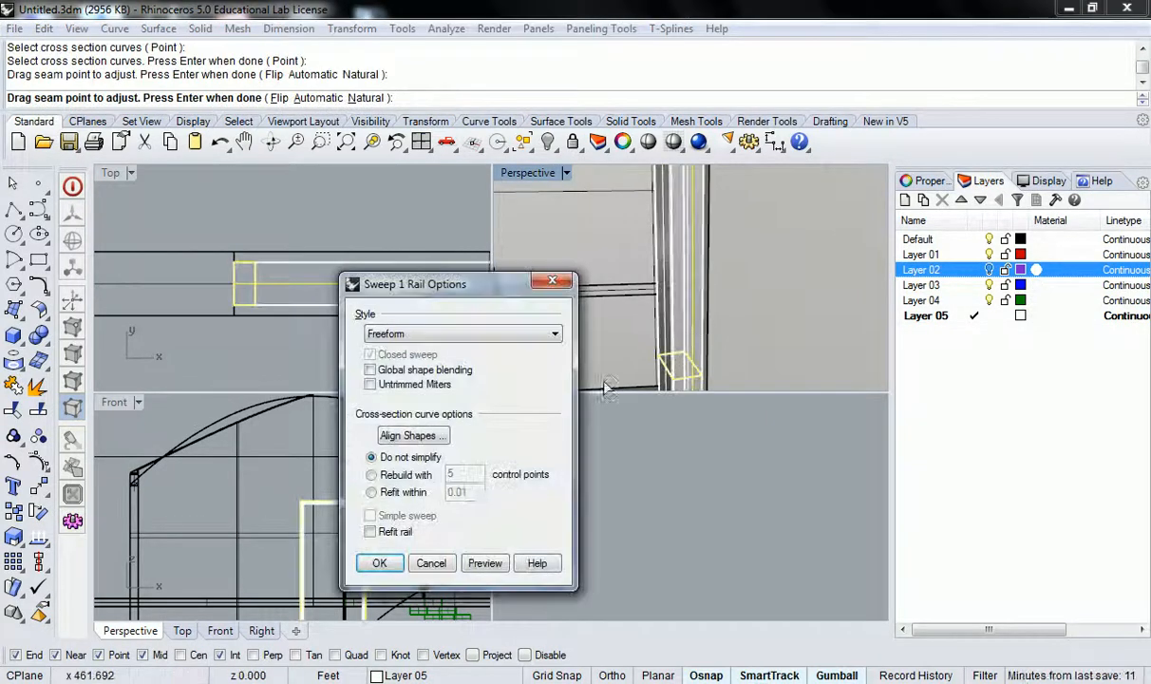
pyautogui.click(378, 562)
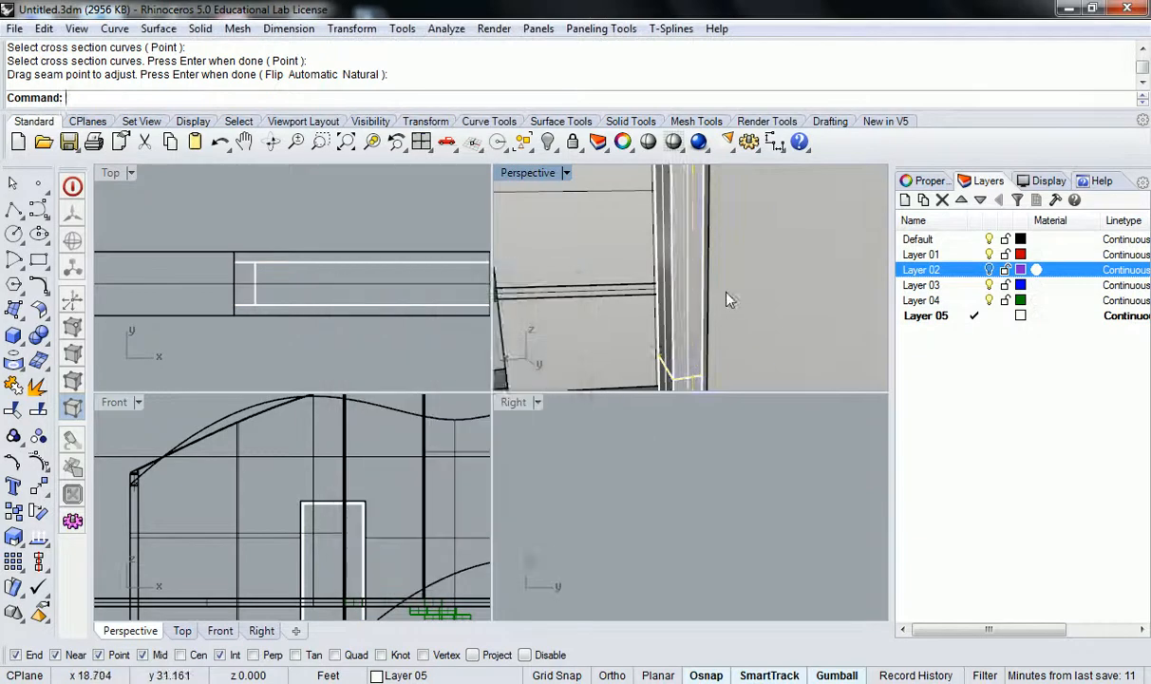
# Step: Examine the swept window frame's corners and its position within the wall in the Perspective and Top views
pyautogui.scroll(-3, 703, 295)
pyautogui.moveTo(692, 319); pyautogui.dragTo(674, 269, button='right')
pyautogui.scroll(3, 674, 269)
pyautogui.keyDown('shift'); pyautogui.moveTo(646, 321); pyautogui.dragTo(752, 328, button='right'); pyautogui.keyUp('shift')
pyautogui.scroll(6, 722, 234)
pyautogui.scroll(-3, 763, 244)
pyautogui.scroll(-5, 771, 287)
pyautogui.click(752, 330)
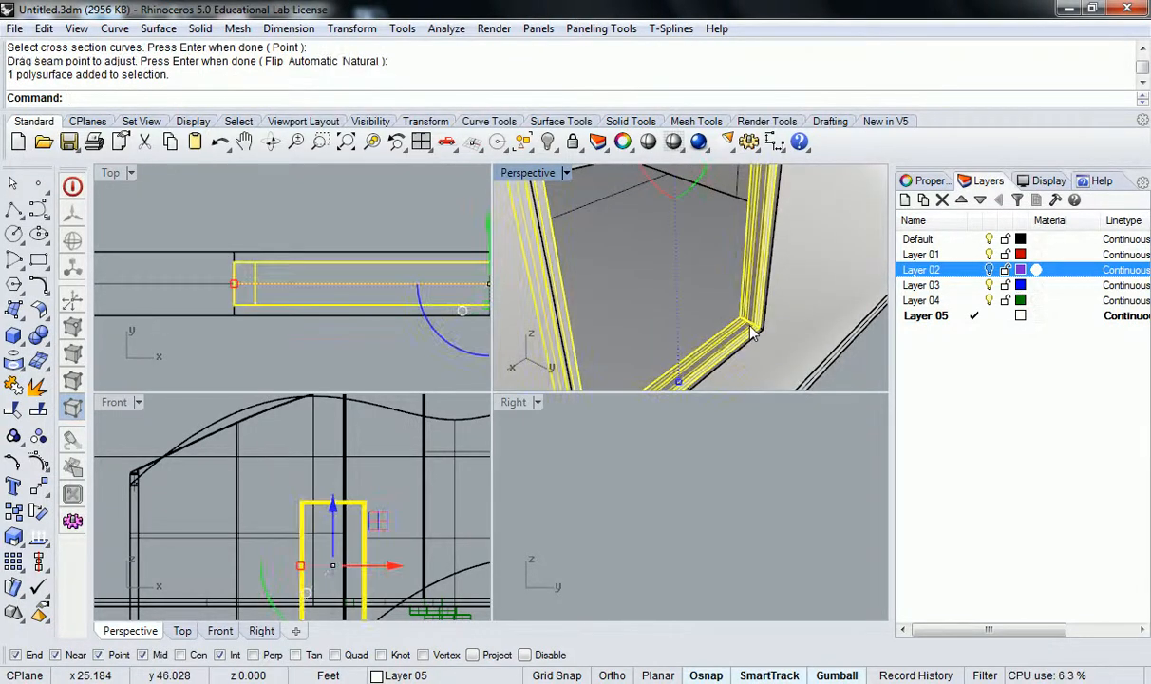
pyautogui.press('Escape')
pyautogui.scroll(-10, 297, 237)
pyautogui.rightClick(311, 244)
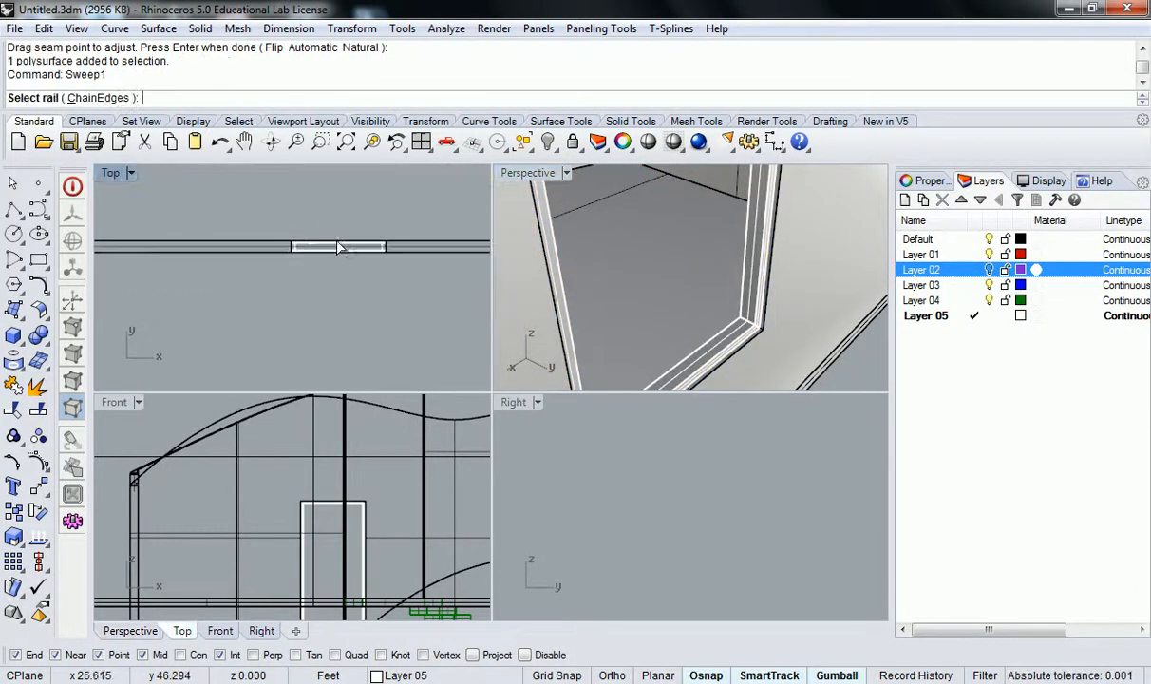
pyautogui.scroll(-4, 342, 245)
pyautogui.press('Escape')
pyautogui.moveTo(348, 244); pyautogui.dragTo(322, 254, button='right')
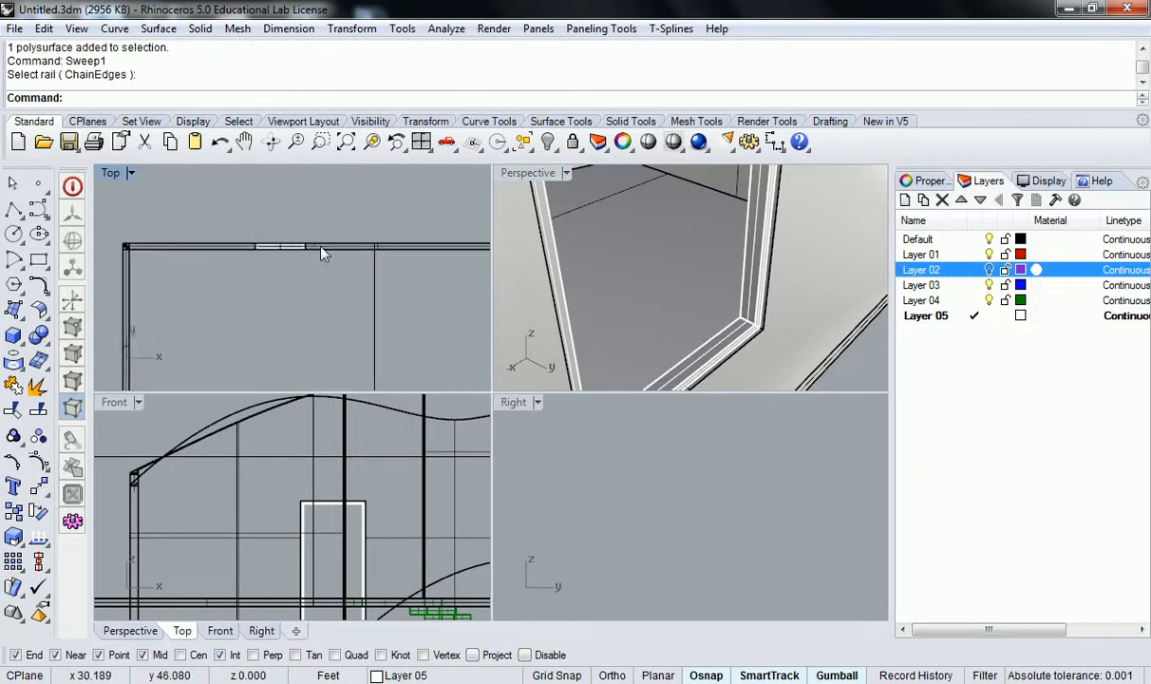
pyautogui.doubleClick(528, 174)
pyautogui.moveTo(580, 248); pyautogui.dragTo(544, 404, button='right')
pyautogui.doubleClick(128, 172)
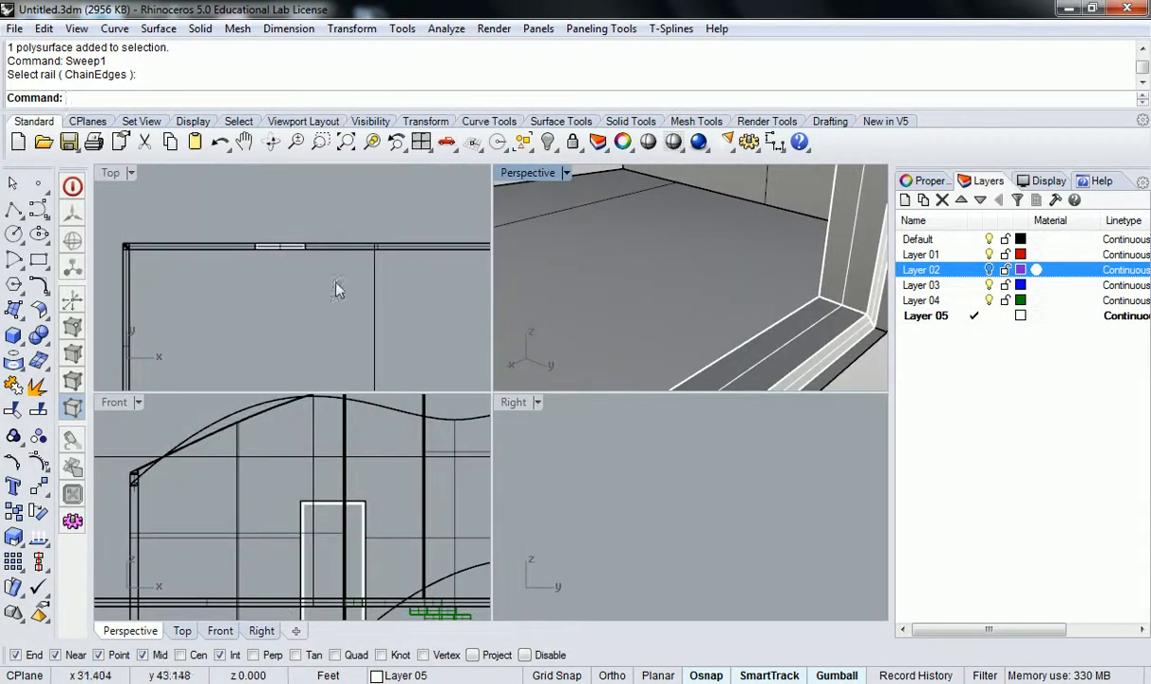
pyautogui.scroll(-5, 292, 234)
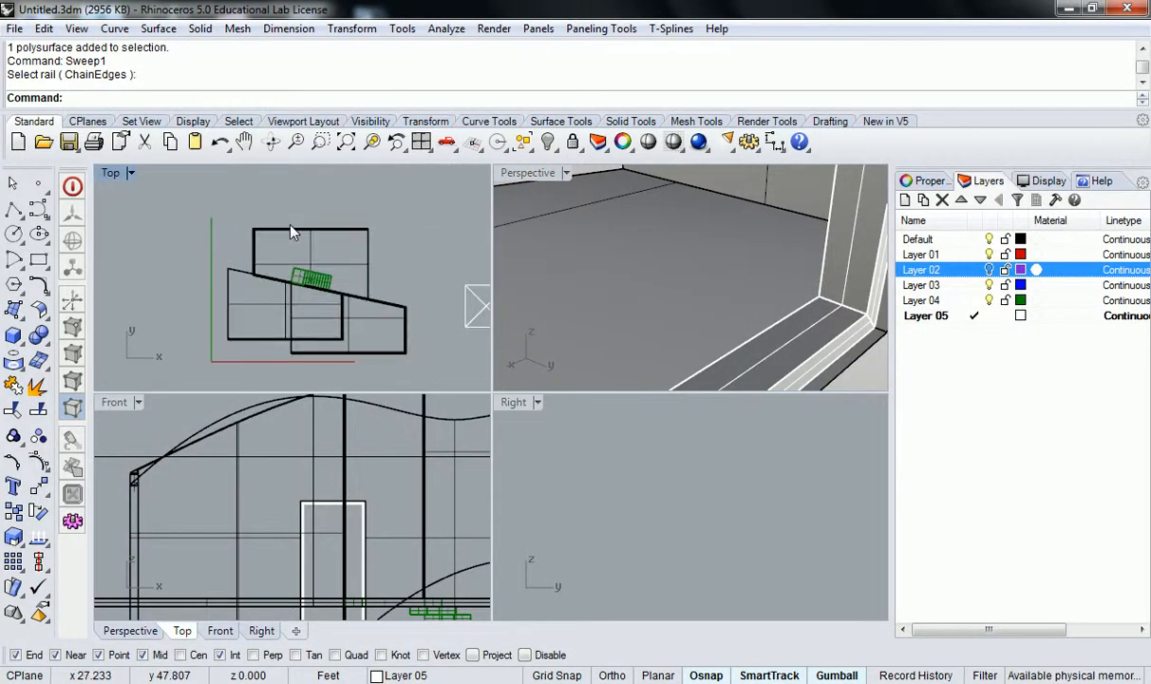
pyautogui.scroll(3, 293, 234)
pyautogui.scroll(-6, 702, 256)
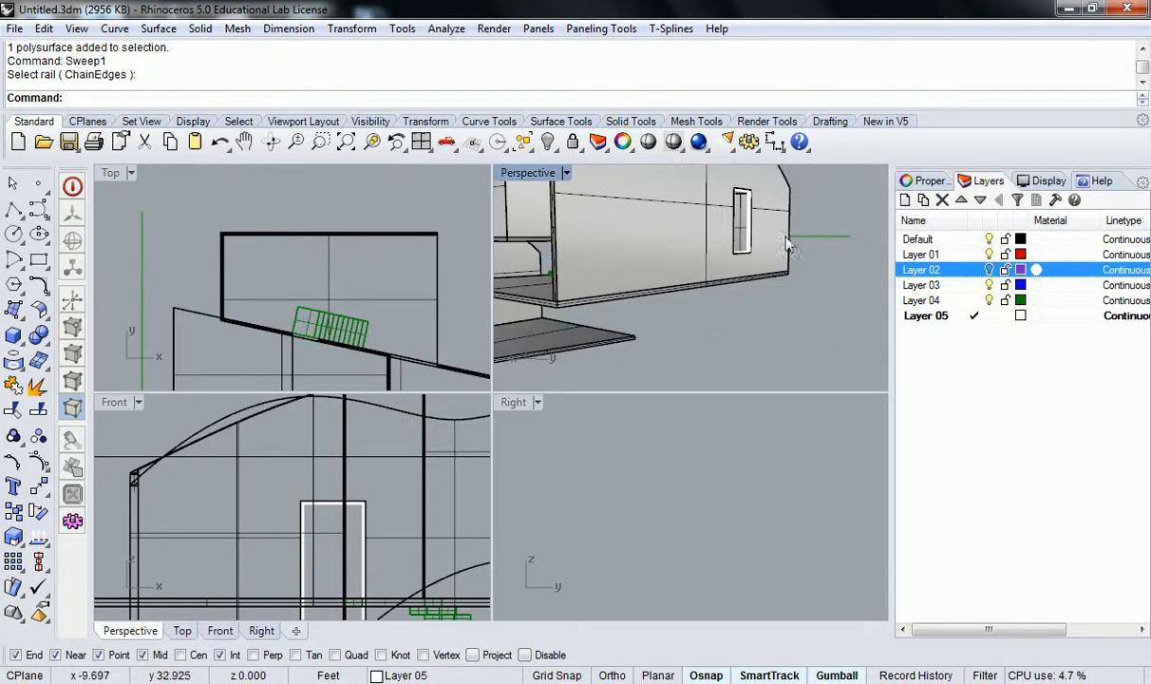
# Step: Create section curves of the whole house along a horizontal cut line through the window in the Front view
pyautogui.scroll(-5, 295, 492)
pyautogui.write('Section')
pyautogui.press('Return')
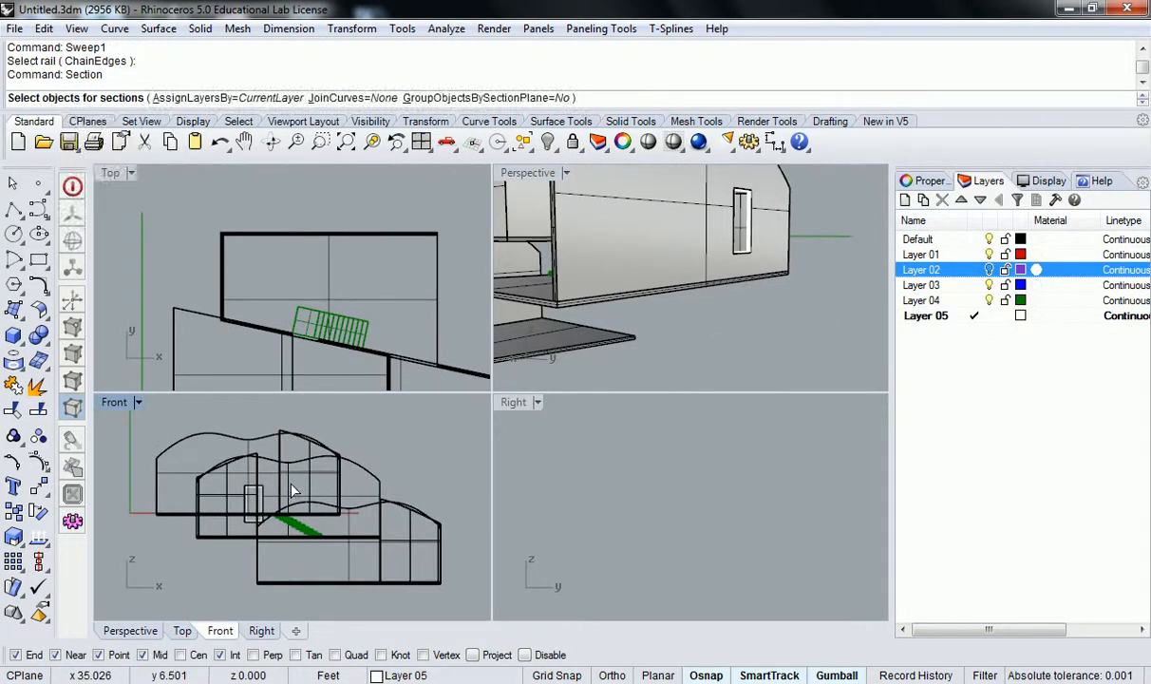
pyautogui.moveTo(133, 597); pyautogui.dragTo(135, 595)
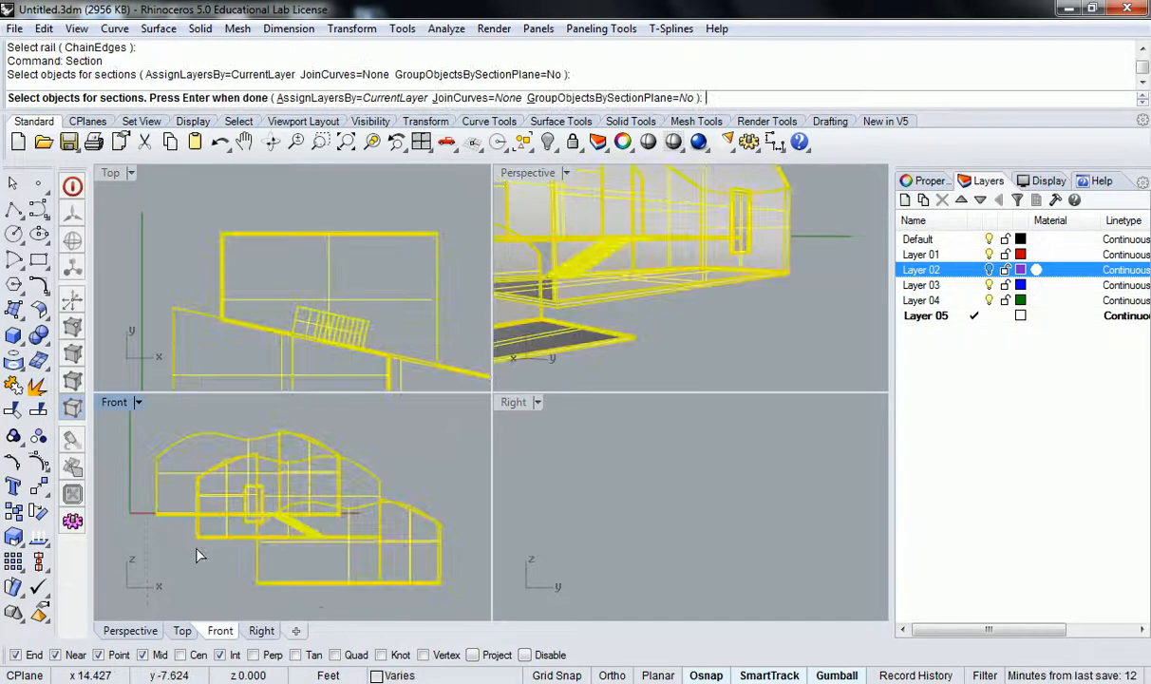
pyautogui.press('Return')
pyautogui.click(433, 495)
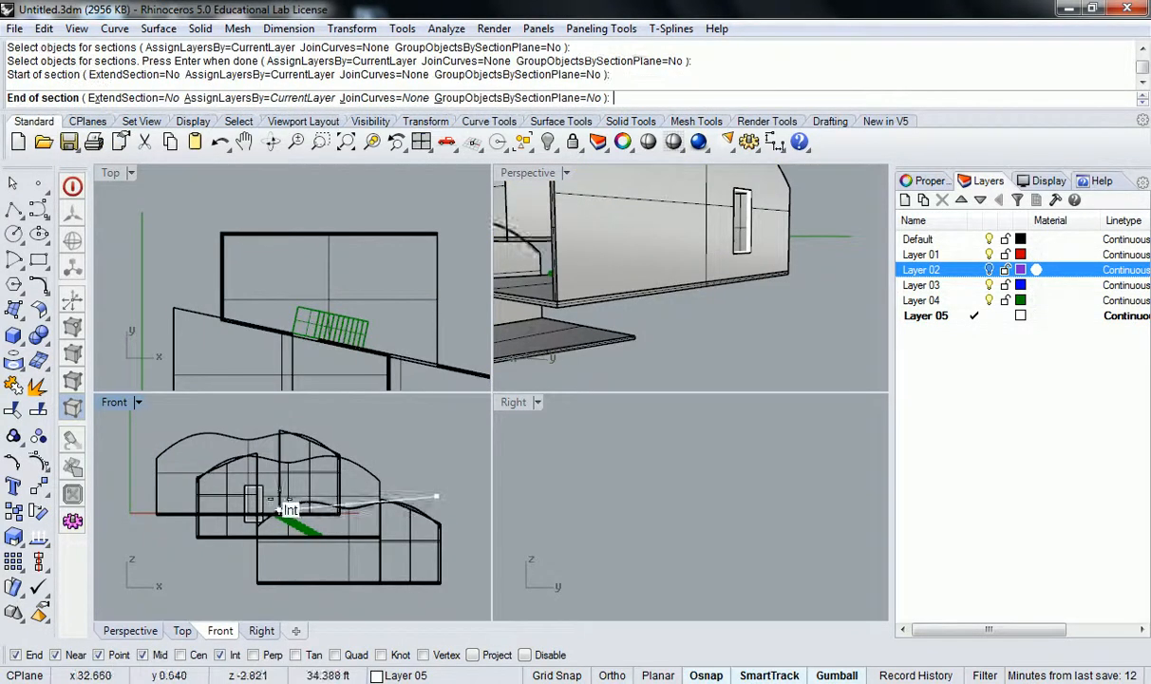
pyautogui.click(121, 495)
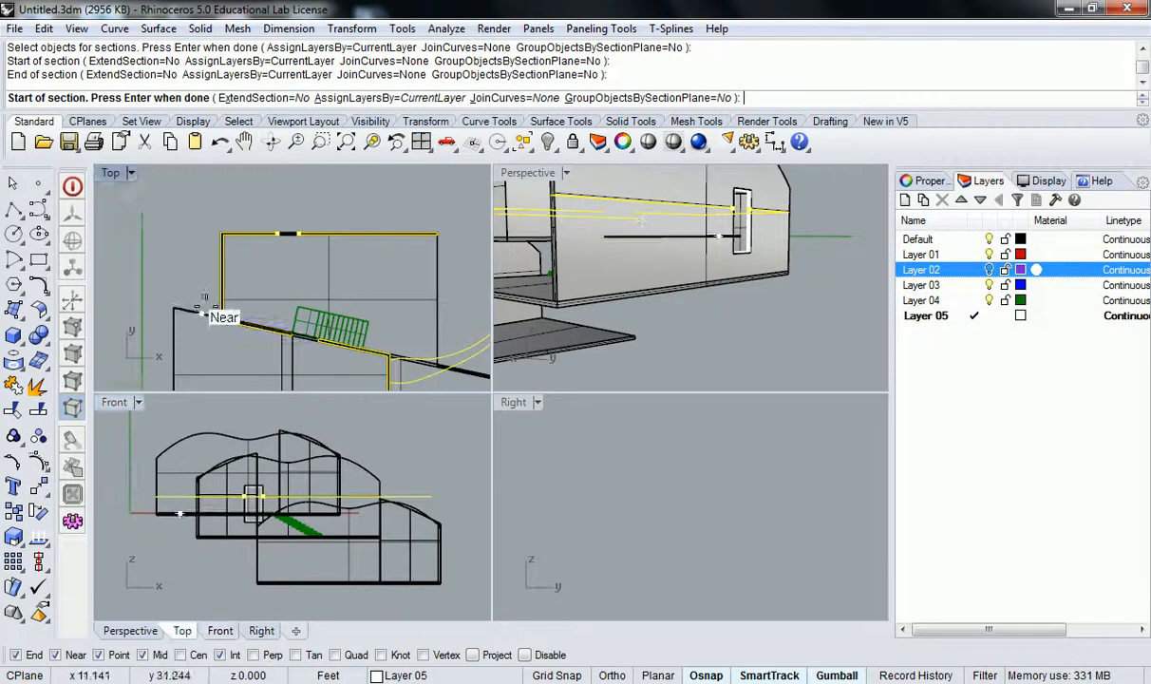
pyautogui.scroll(-4, 249, 306)
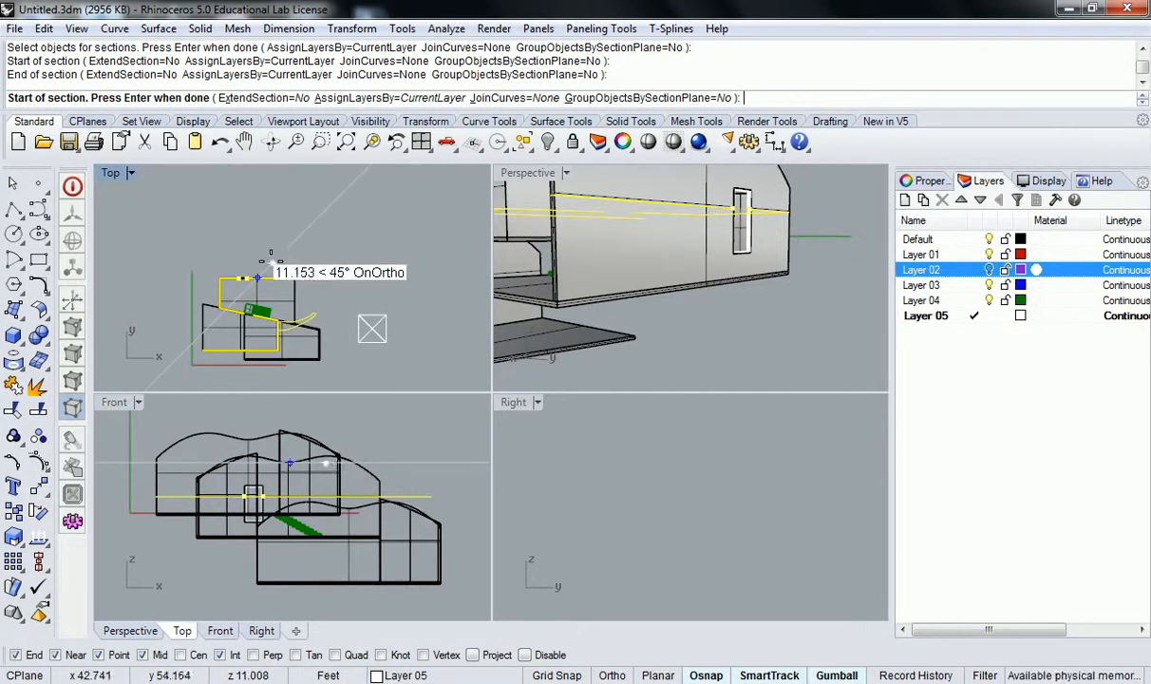
pyautogui.press('Return')
# Step: Move the section curves clear of the plan in the Top view and inspect the cut through the window frame
pyautogui.write('M')
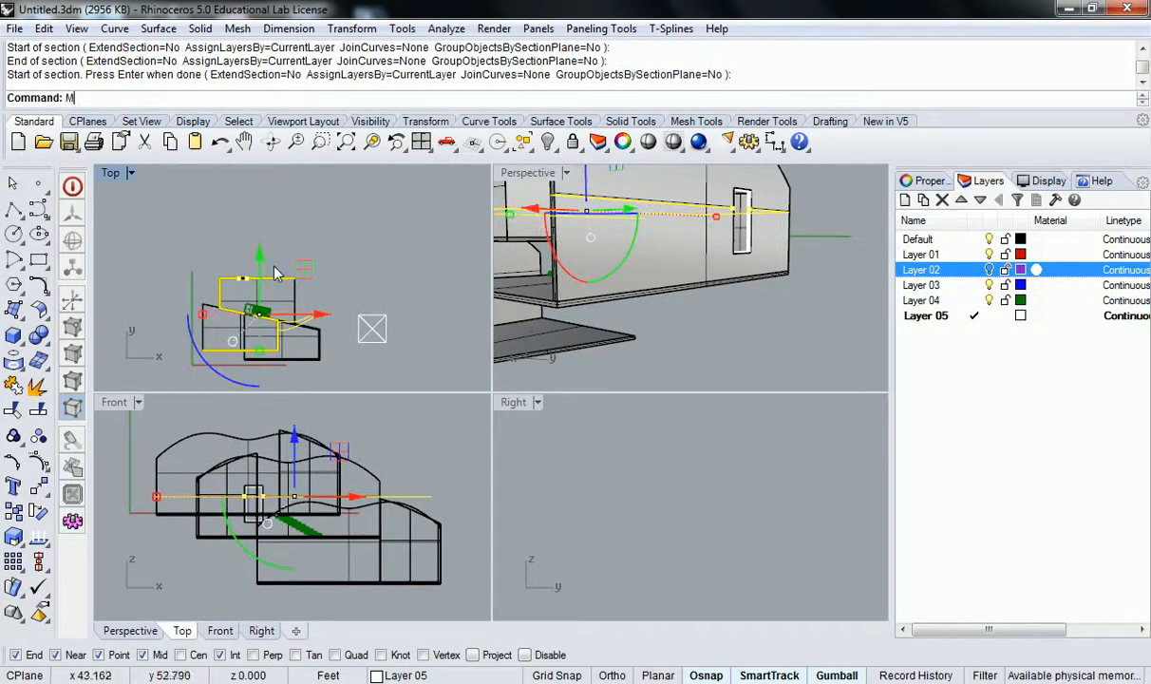
pyautogui.press('BackSpace')
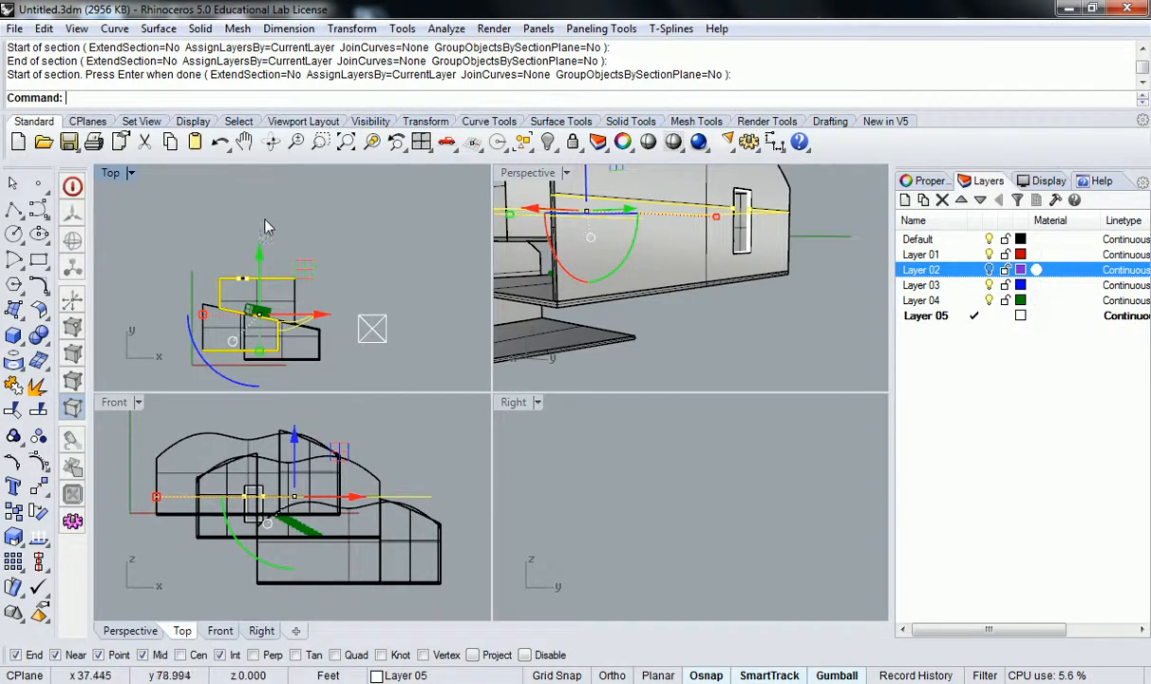
pyautogui.moveTo(263, 266); pyautogui.dragTo(239, 239)
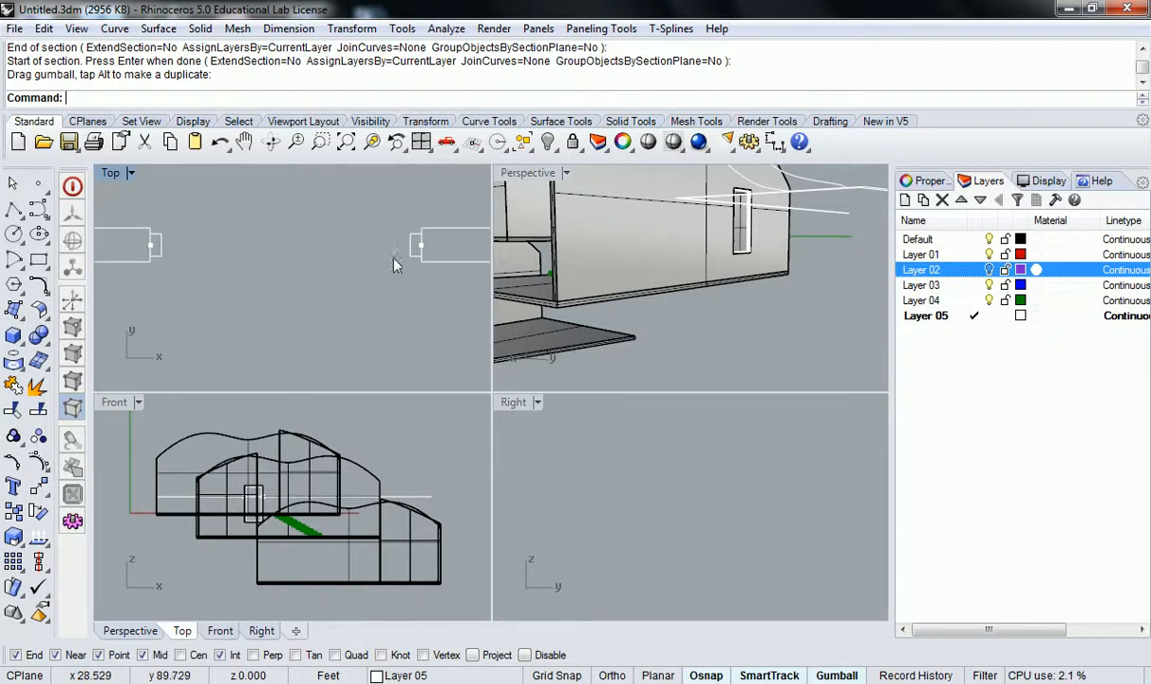
pyautogui.scroll(-20, 419, 228)
pyautogui.scroll(-10, 454, 265)
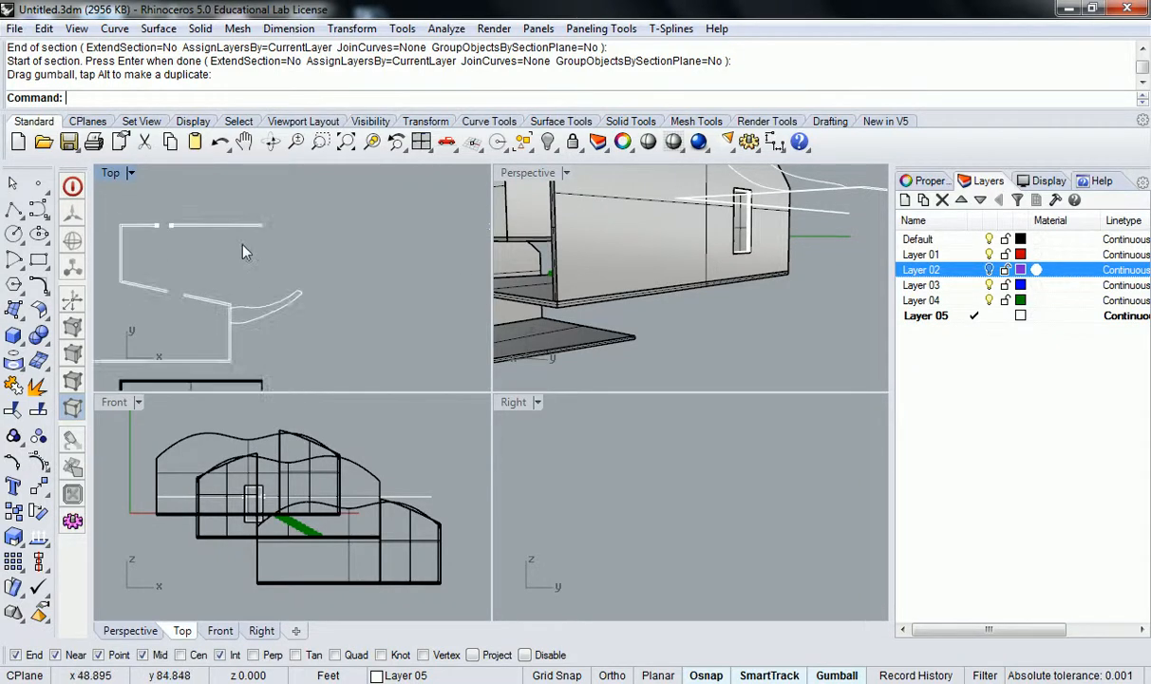
# Step: Delete the section curves and the swept window frame polysurface
pyautogui.moveTo(200, 323); pyautogui.dragTo(201, 332)
pyautogui.press('Delete')
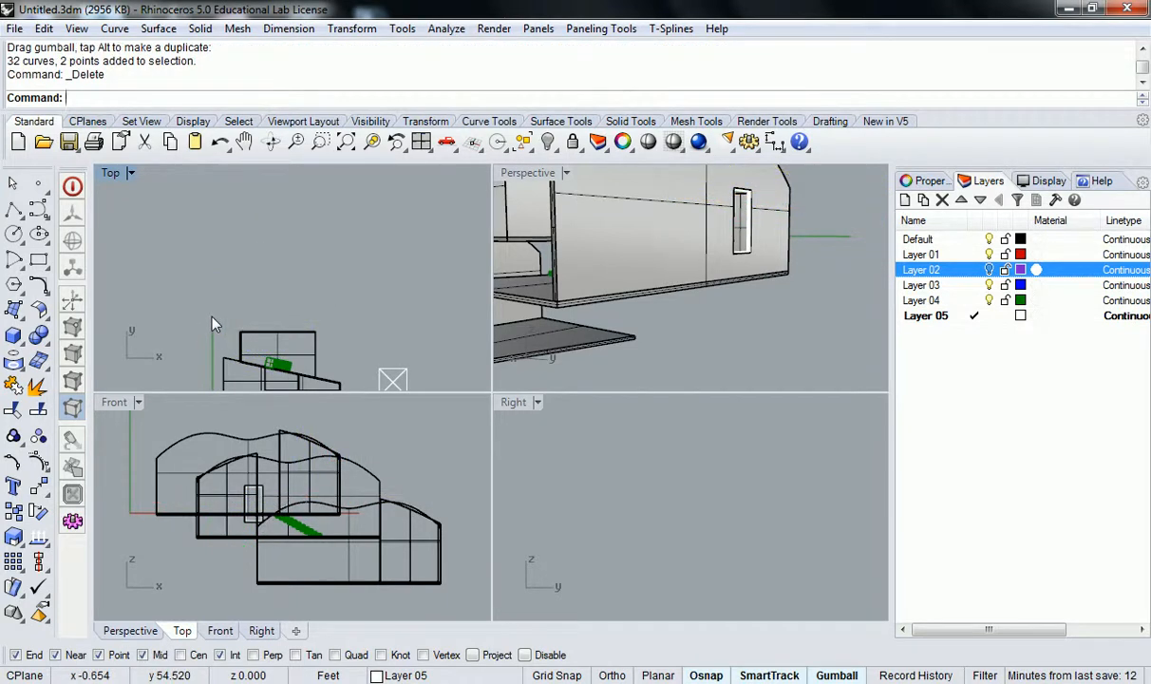
pyautogui.moveTo(594, 275); pyautogui.dragTo(665, 275, button='right')
pyautogui.scroll(10, 737, 268)
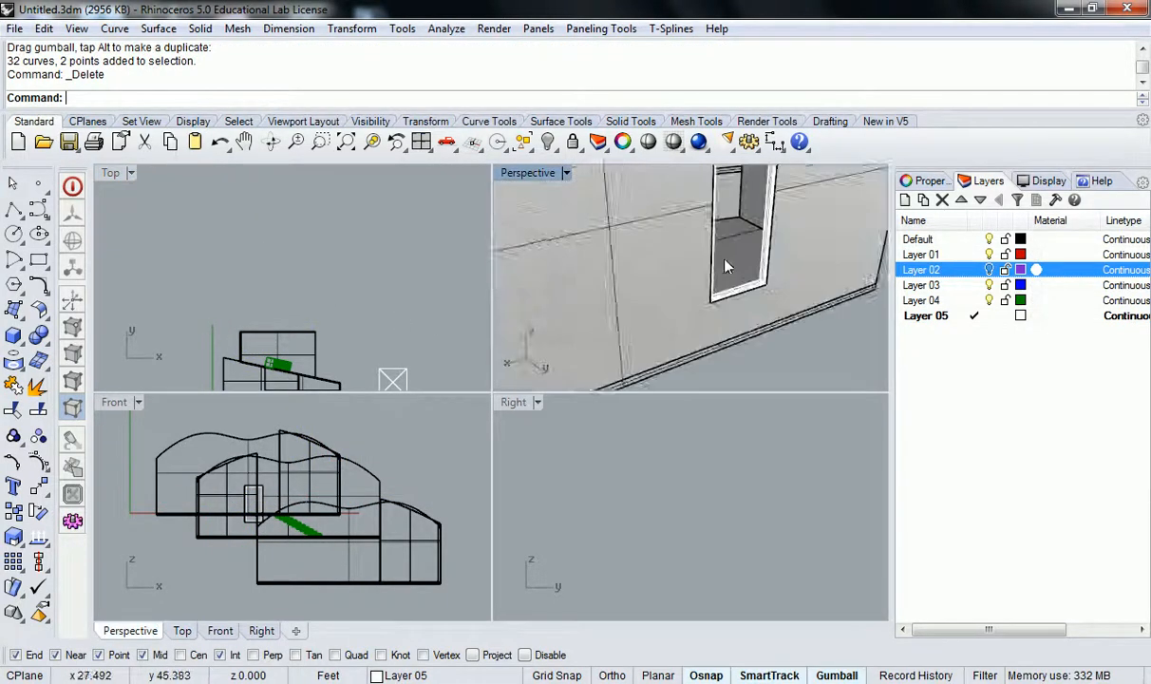
pyautogui.click(785, 264)
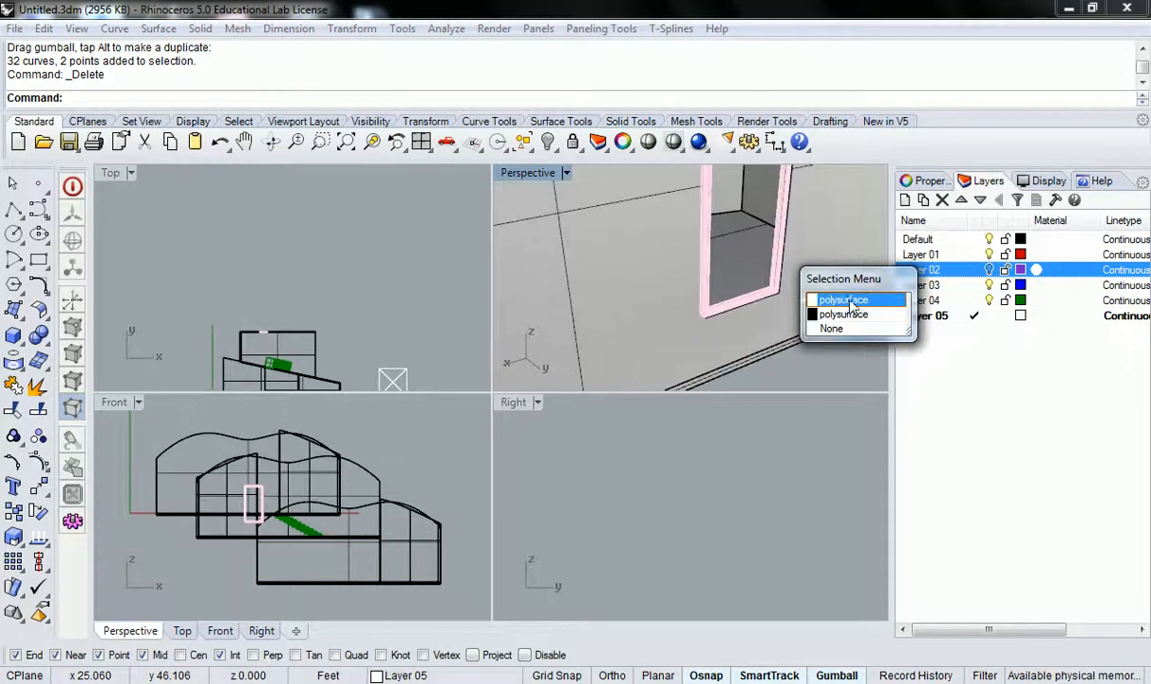
pyautogui.press('Delete')
# Step: Examine the small rectangular sweep profile at the edge of the window opening in the Perspective and Top views
pyautogui.scroll(-3, 785, 258)
pyautogui.scroll(6, 760, 245)
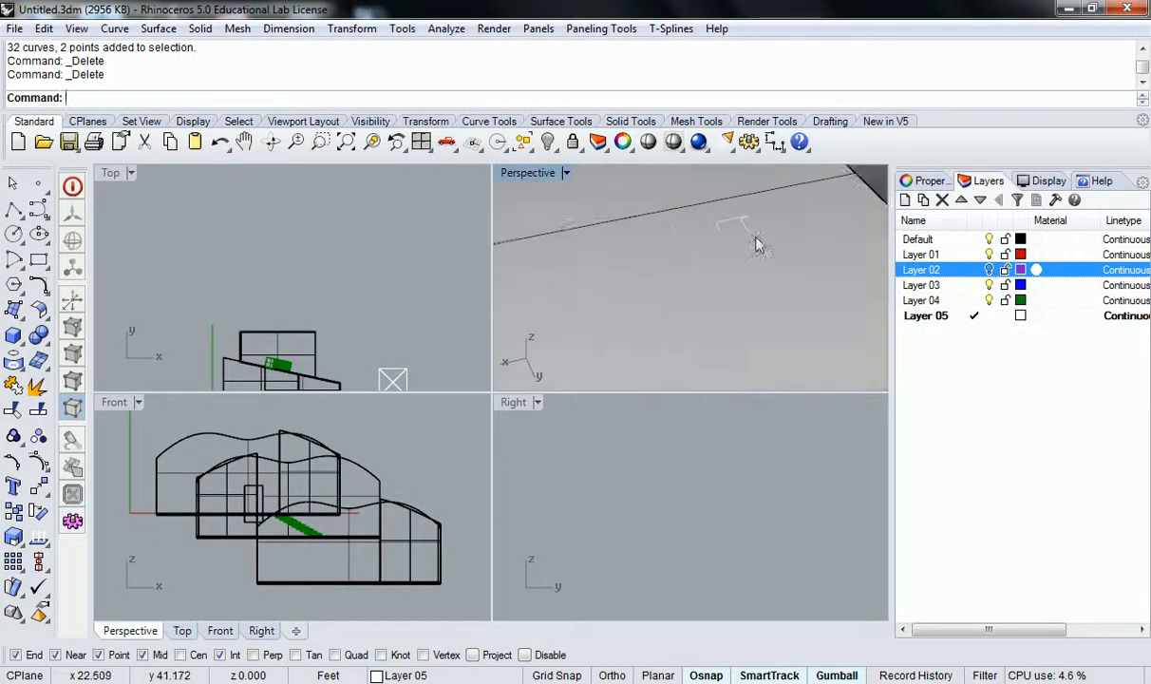
pyautogui.scroll(-1, 732, 258)
pyautogui.click(728, 253)
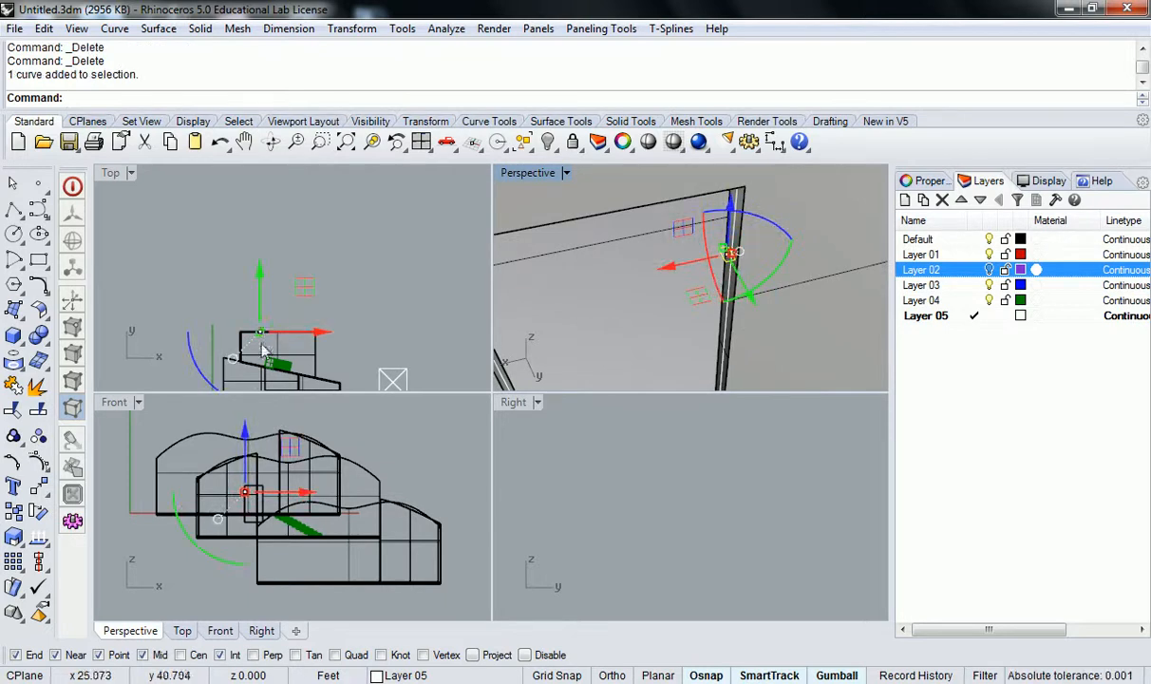
pyautogui.scroll(3, 264, 323)
pyautogui.scroll(6, 233, 332)
pyautogui.scroll(5, 408, 238)
pyautogui.moveTo(181, 287); pyautogui.dragTo(255, 213, button='right')
pyautogui.scroll(5, 216, 302)
pyautogui.scroll(2, 237, 298)
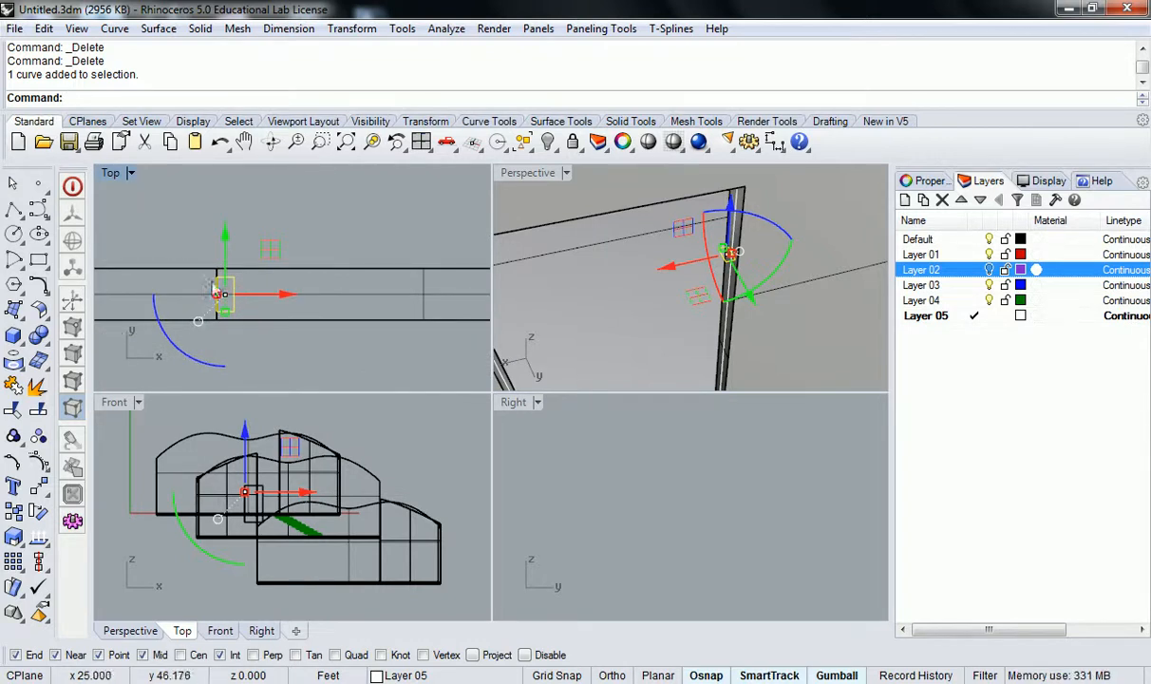
pyautogui.scroll(3, 239, 302)
pyautogui.press('Escape')
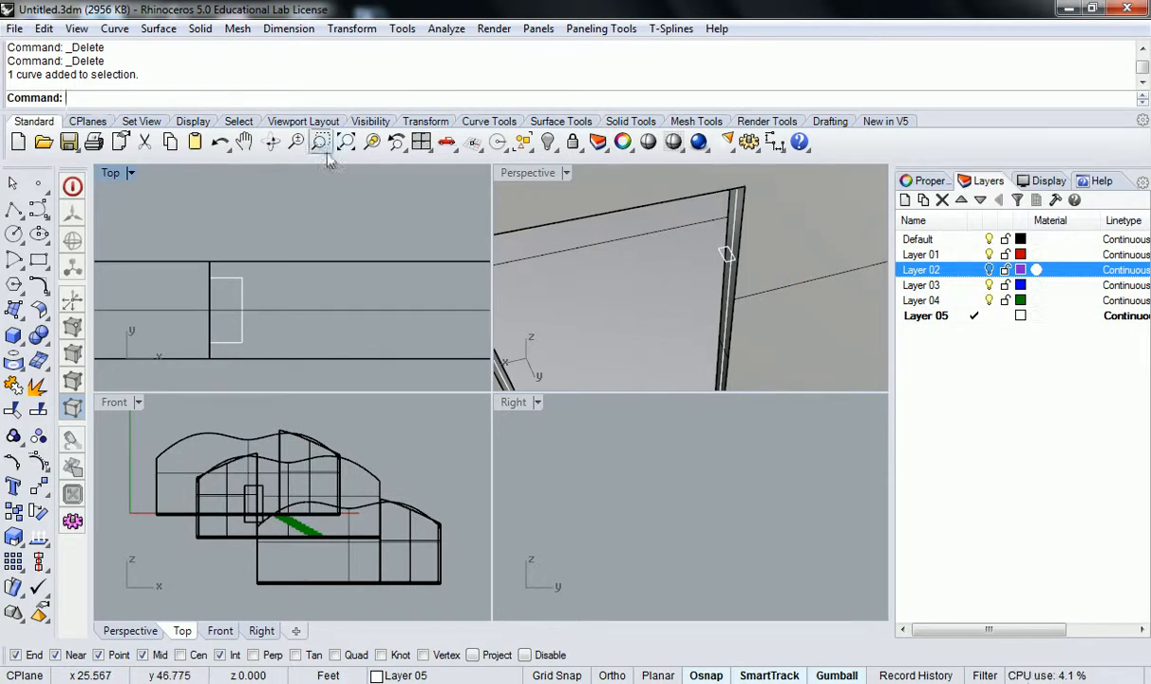
# Step: Inspect the empty window opening, and the door opening beside the green stair landing in the Perspective and Top views
pyautogui.moveTo(568, 248); pyautogui.dragTo(751, 304, button='right')
pyautogui.scroll(-8, 666, 284)
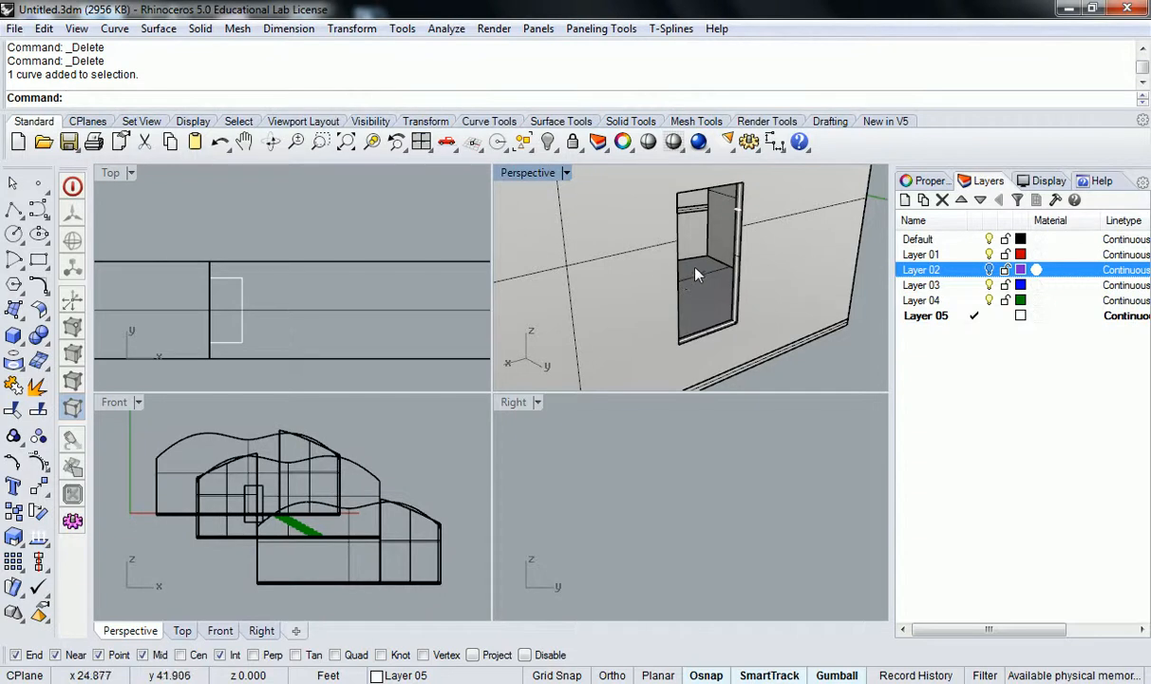
pyautogui.moveTo(616, 245); pyautogui.dragTo(691, 277, button='right')
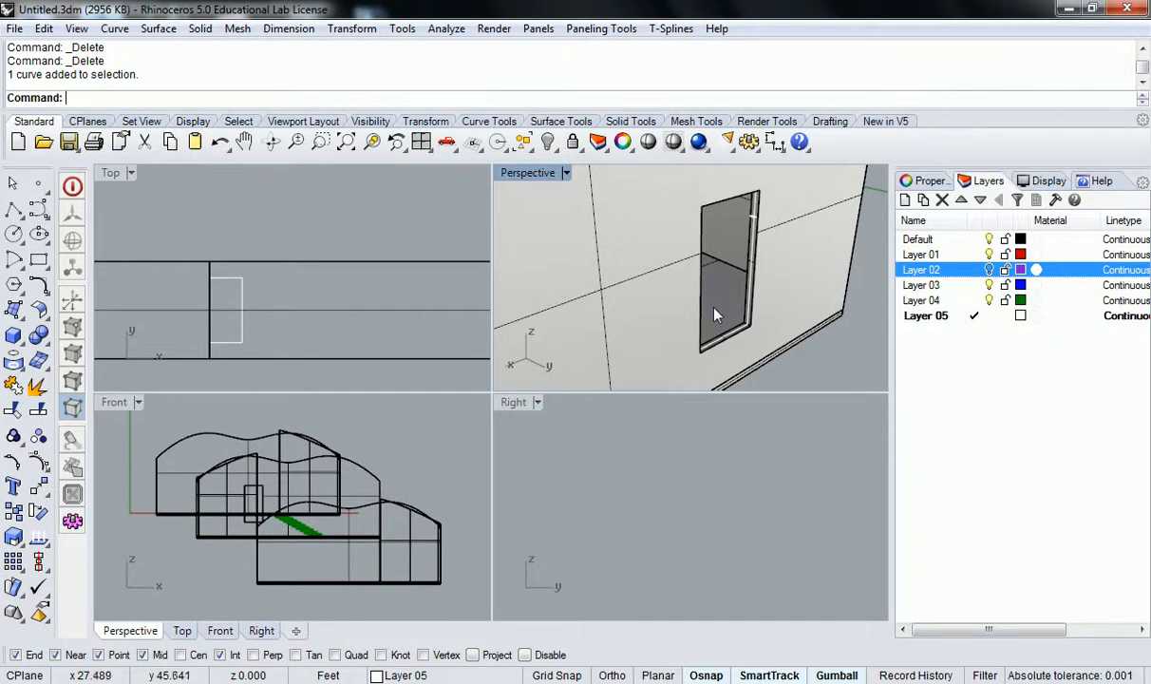
pyautogui.scroll(-5, 619, 309)
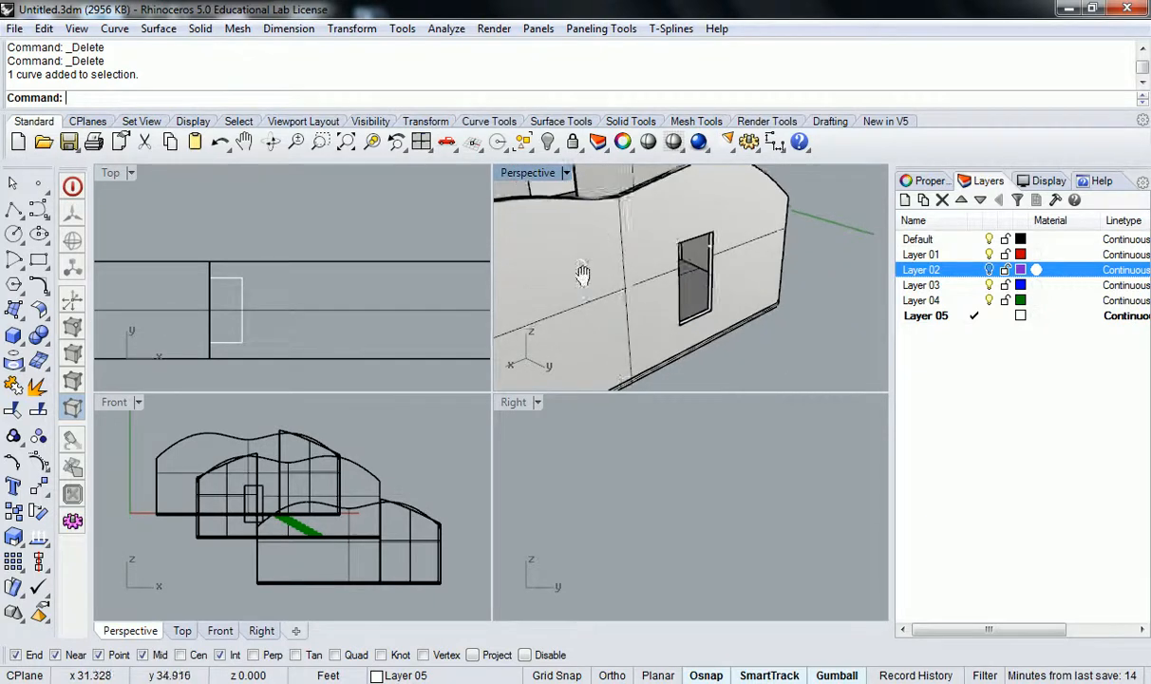
pyautogui.keyDown('shift'); pyautogui.moveTo(578, 285); pyautogui.dragTo(732, 255, button='right'); pyautogui.keyUp('shift')
pyautogui.scroll(-14, 390, 287)
pyautogui.scroll(-9, 388, 285)
pyautogui.moveTo(388, 285); pyautogui.dragTo(335, 247, button='right')
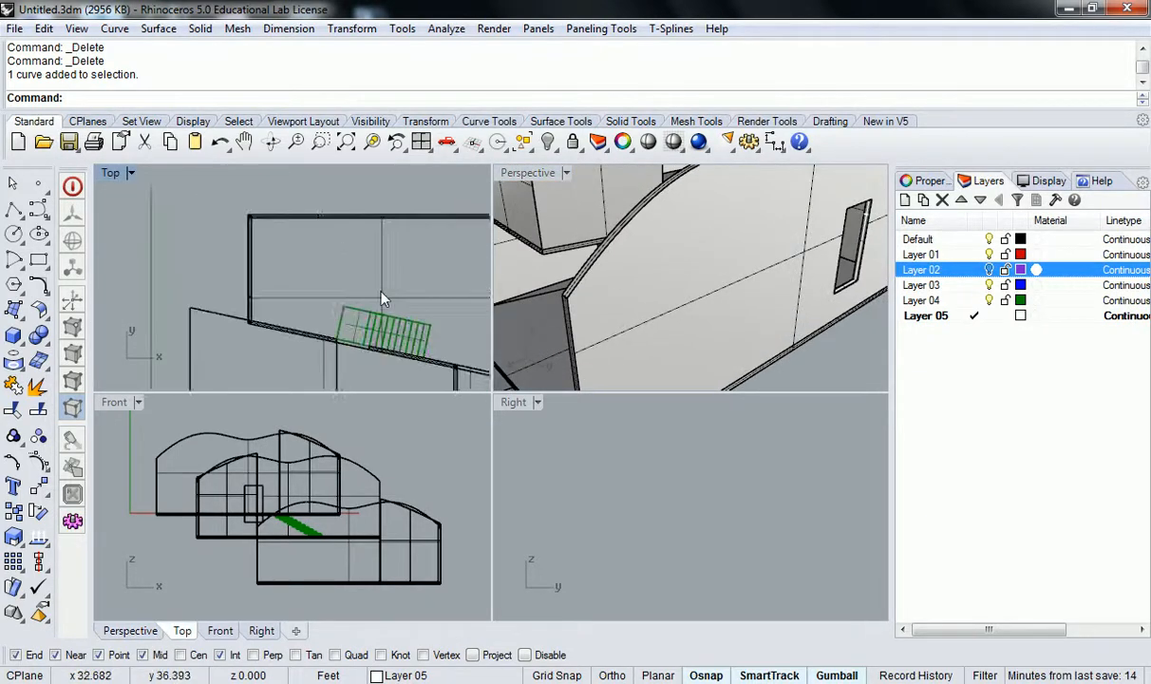
pyautogui.moveTo(638, 292); pyautogui.dragTo(730, 285, button='right')
pyautogui.scroll(4, 717, 323)
pyautogui.keyDown('shift'); pyautogui.moveTo(715, 354); pyautogui.dragTo(753, 275, button='right'); pyautogui.keyUp('shift')
pyautogui.scroll(1, 750, 313)
pyautogui.scroll(-2, 710, 274)
pyautogui.scroll(3, 754, 274)
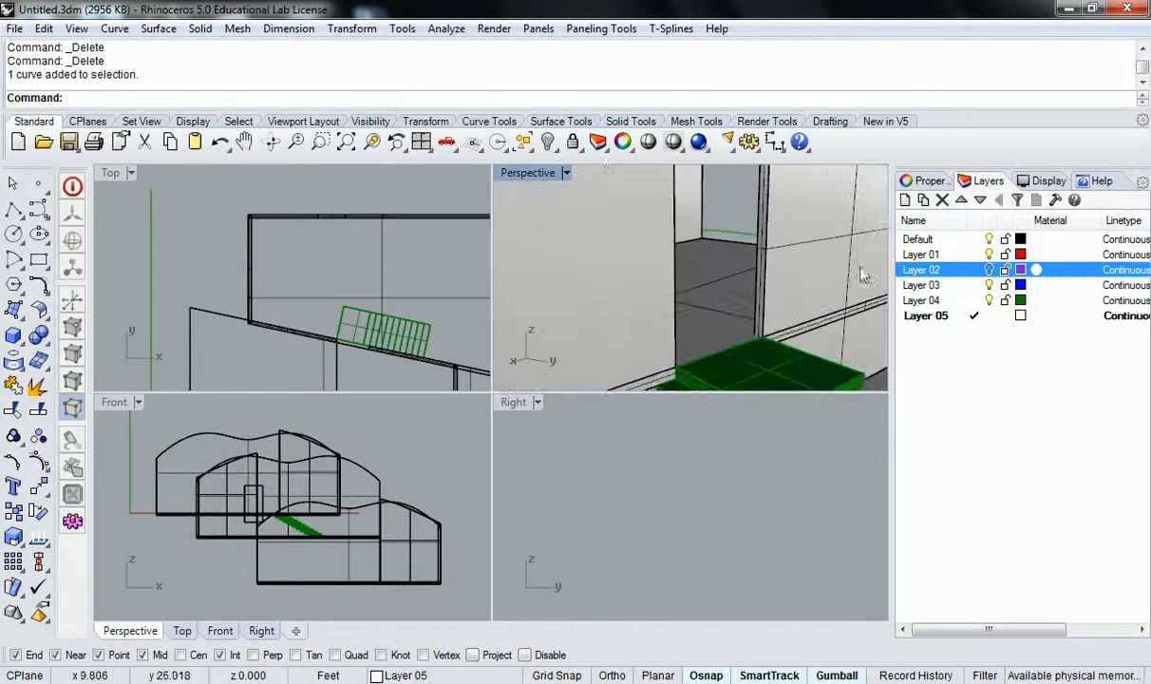
pyautogui.scroll(8, 210, 243)
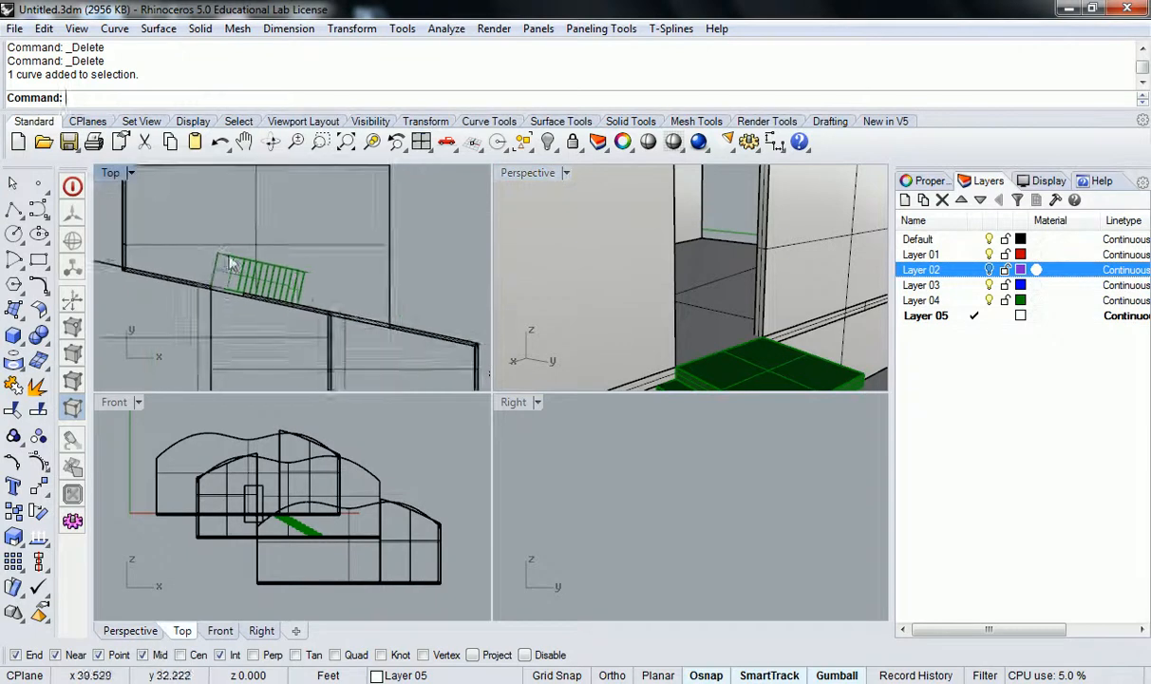
pyautogui.scroll(-5, 200, 285)
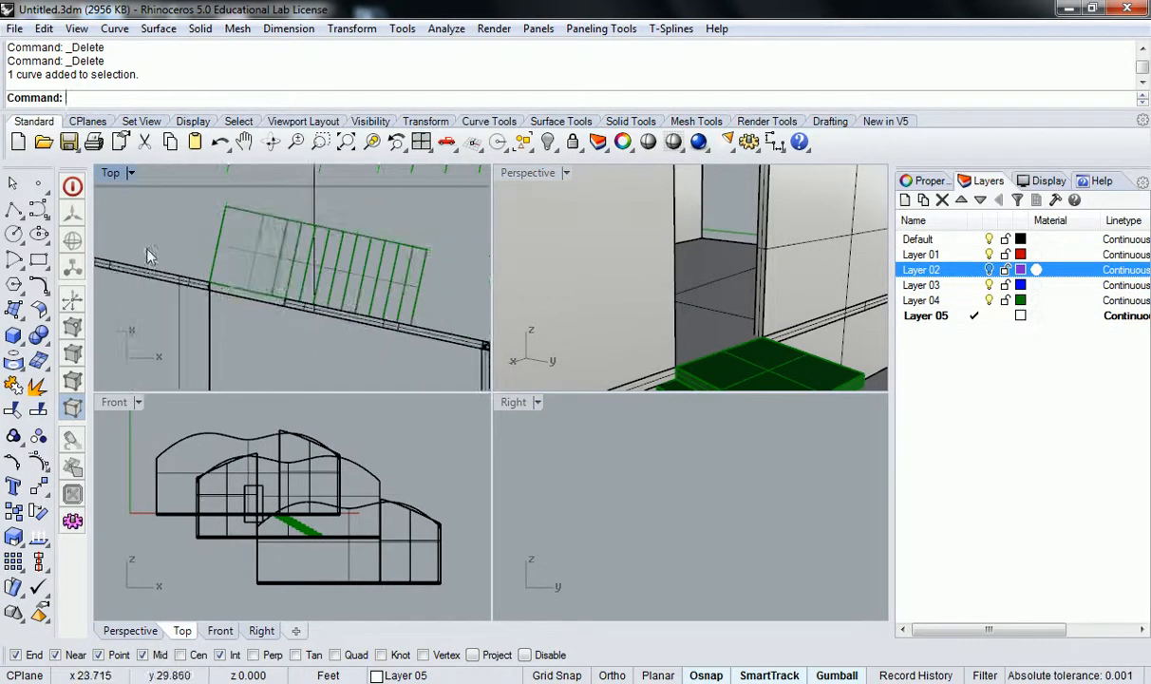
# Step: Measure the distance across the door opening at the stair landing in the Top view
pyautogui.scroll(4, 198, 276)
pyautogui.write('dis')
pyautogui.press('Return')
pyautogui.click(209, 288)
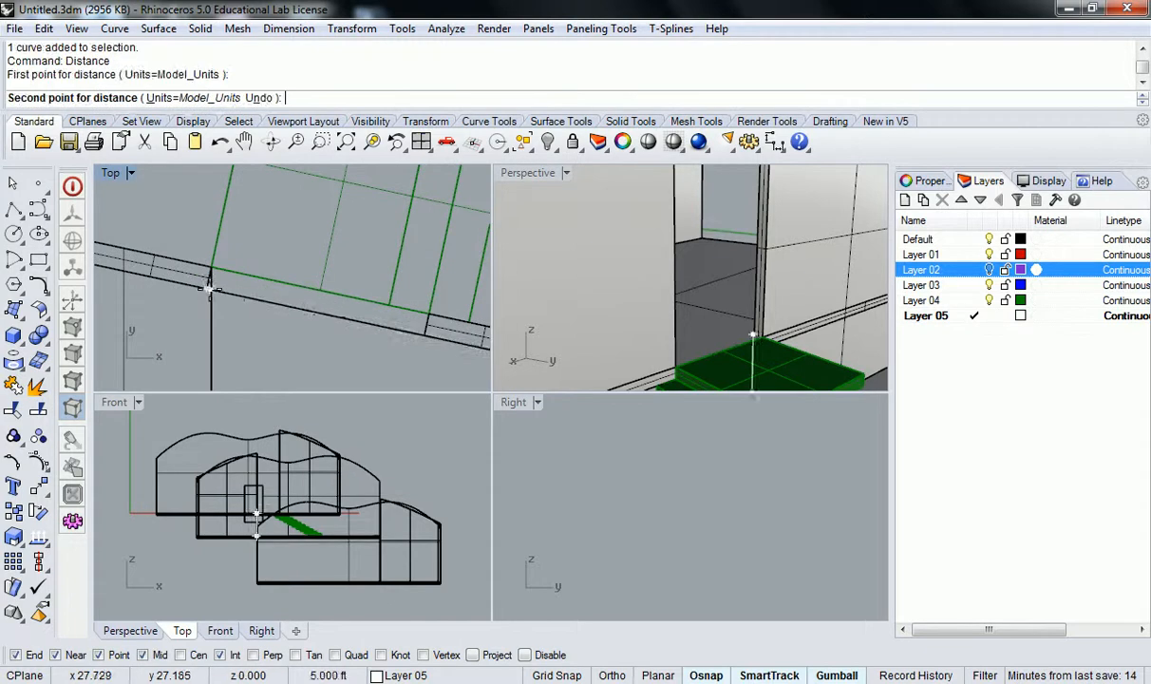
pyautogui.click(427, 332)
pyautogui.scroll(-7, 286, 303)
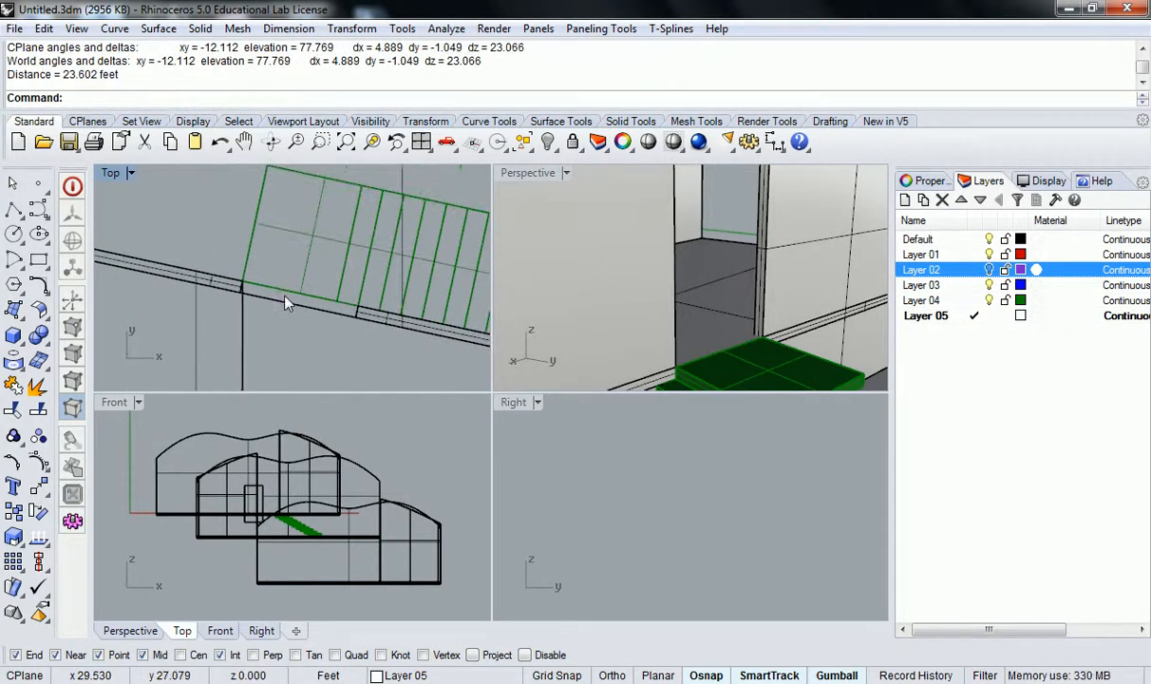
pyautogui.scroll(5, 288, 303)
pyautogui.rightClick(334, 302)
pyautogui.press('Escape')
# Step: Turn on object snap projection and measure the door opening's width between its two jambs in the Top view
pyautogui.click(476, 655)
pyautogui.write('distance')
pyautogui.press('Return')
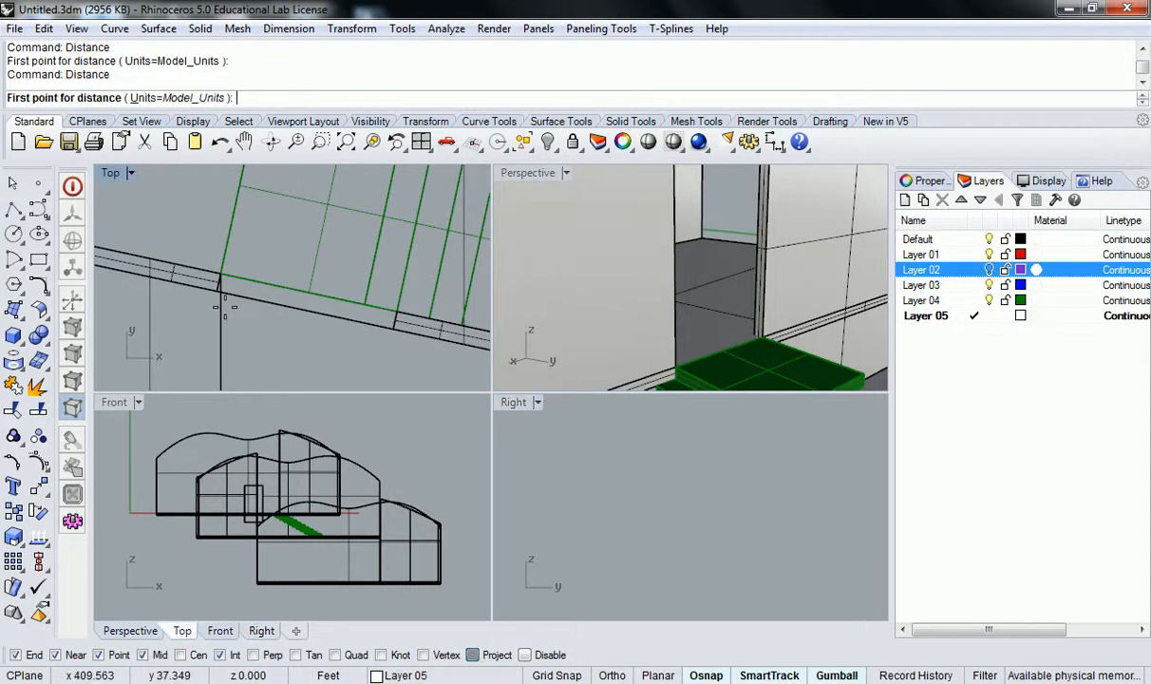
pyautogui.click(217, 286)
pyautogui.click(396, 323)
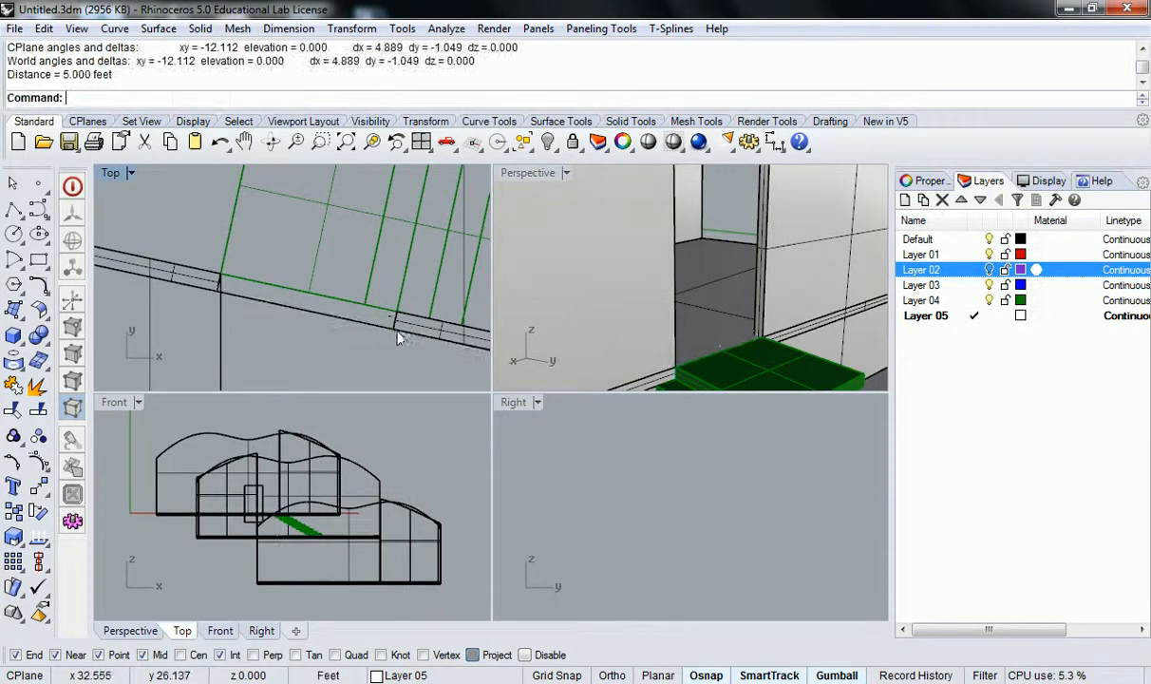
# Step: Draw an open door outline polyline beside the house in the Front view: 7' up, 5' across and 7' down
pyautogui.scroll(-5, 368, 326)
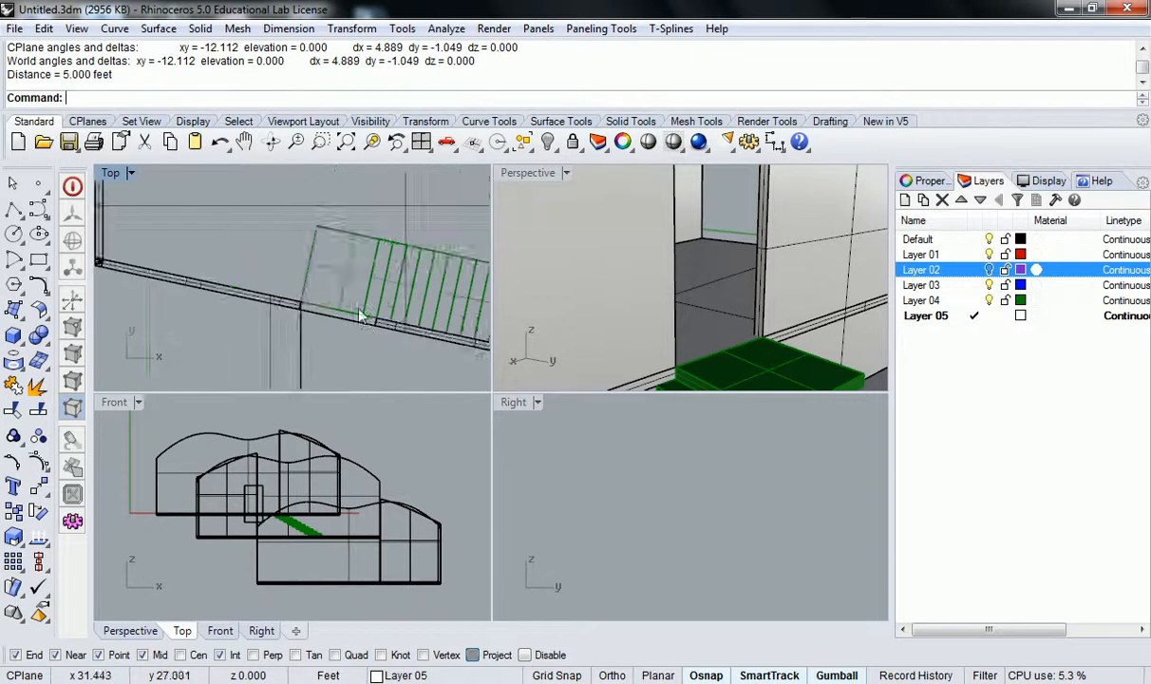
pyautogui.scroll(3, 382, 442)
pyautogui.moveTo(382, 442); pyautogui.dragTo(317, 458, button='right')
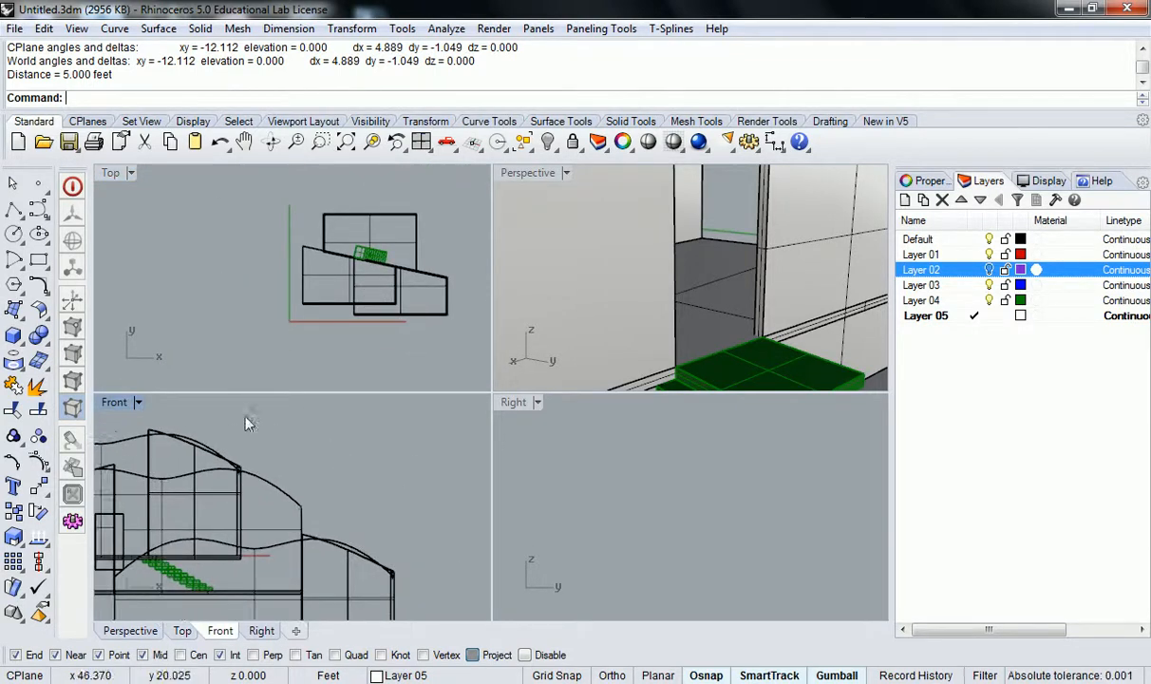
pyautogui.click(14, 211)
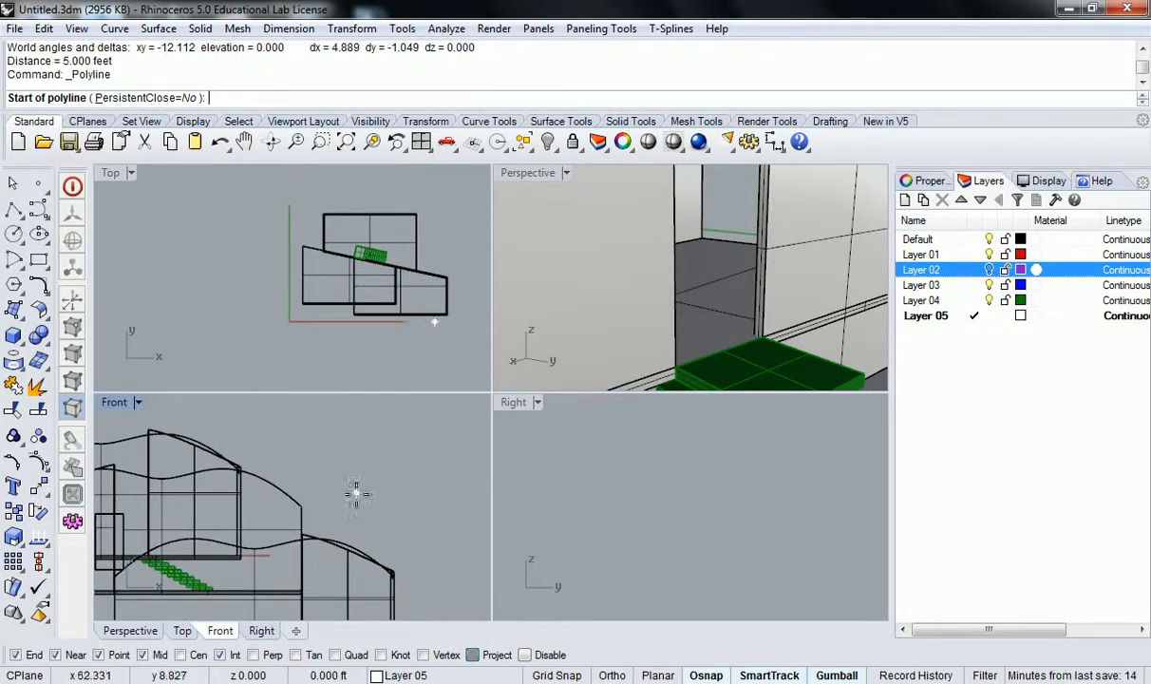
pyautogui.click(363, 534)
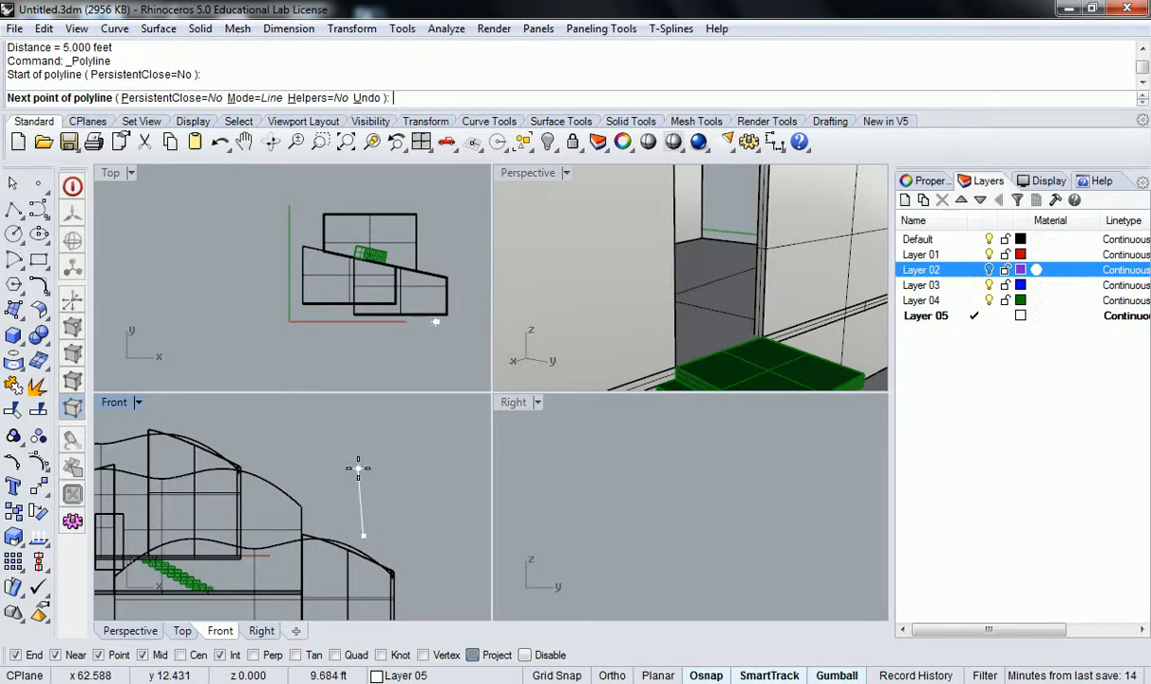
pyautogui.write("7'")
pyautogui.press('Return')
pyautogui.click(360, 468)
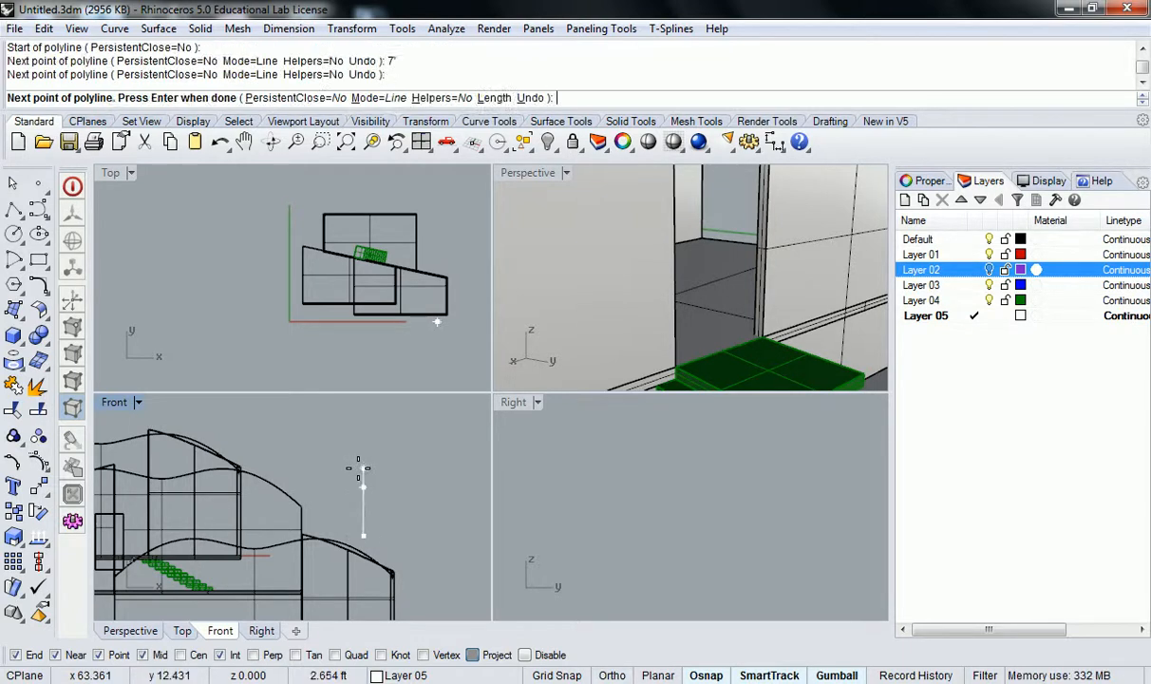
pyautogui.write("5'")
pyautogui.press('Return')
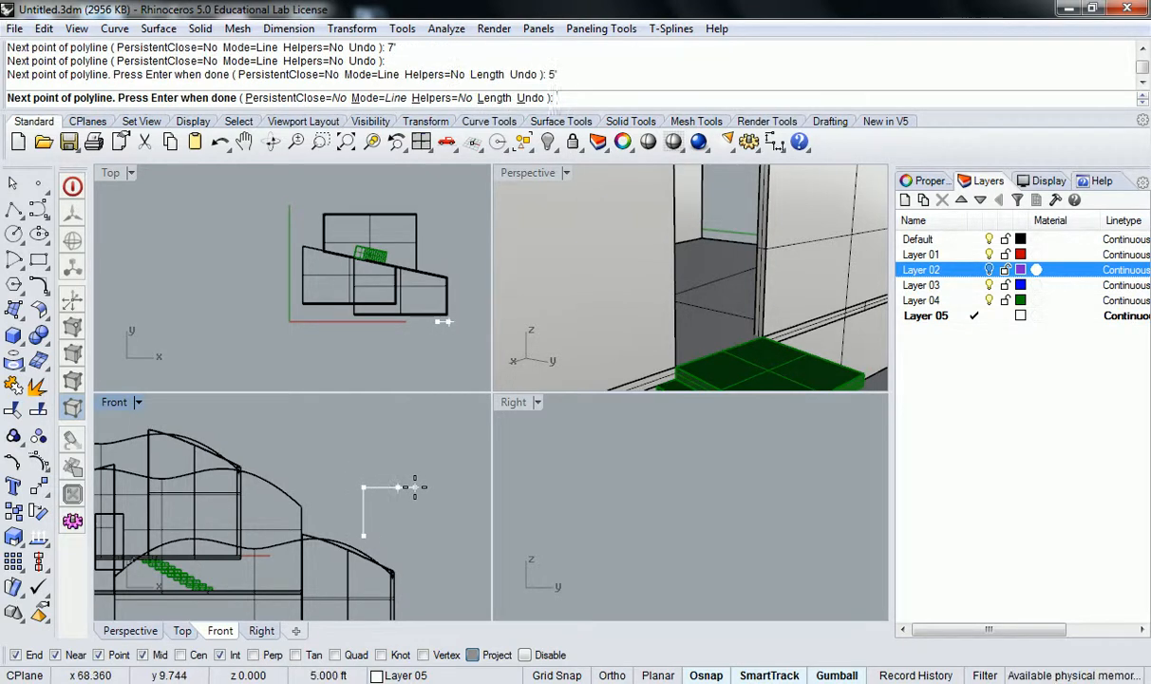
pyautogui.click(411, 486)
pyautogui.write("7'")
pyautogui.press('Return')
pyautogui.click(396, 537)
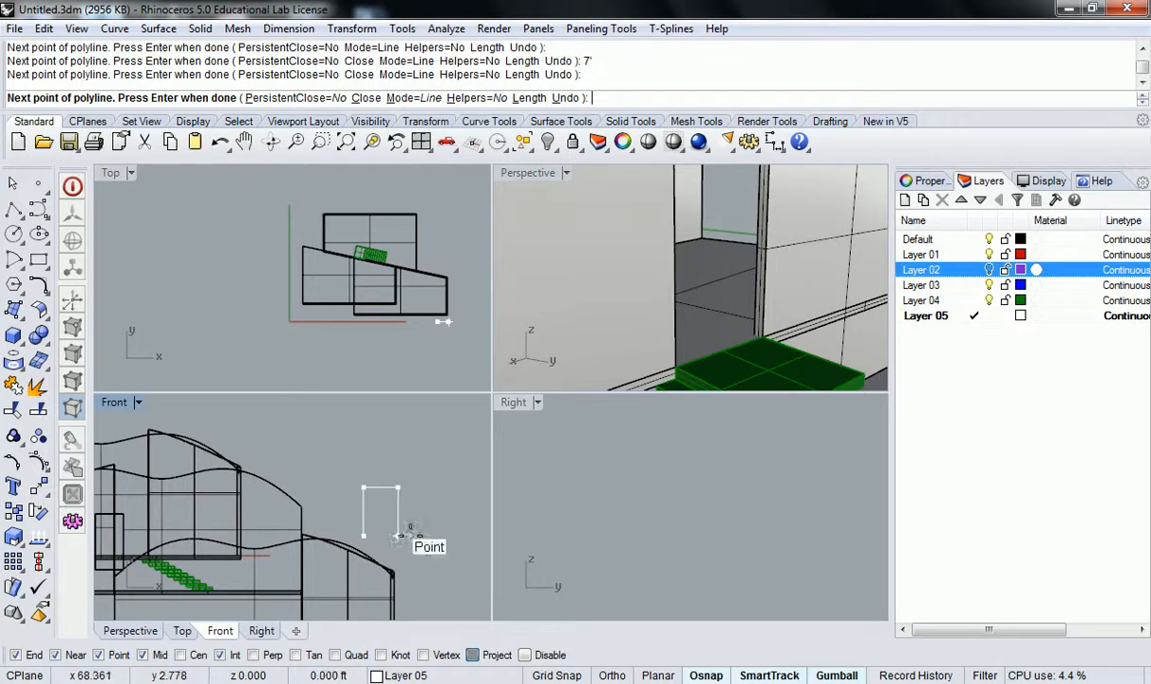
pyautogui.press('Return')
# Step: Move the door outline in the Front view from its lower-left end to the door opening's left edge at floor level
pyautogui.click(397, 519)
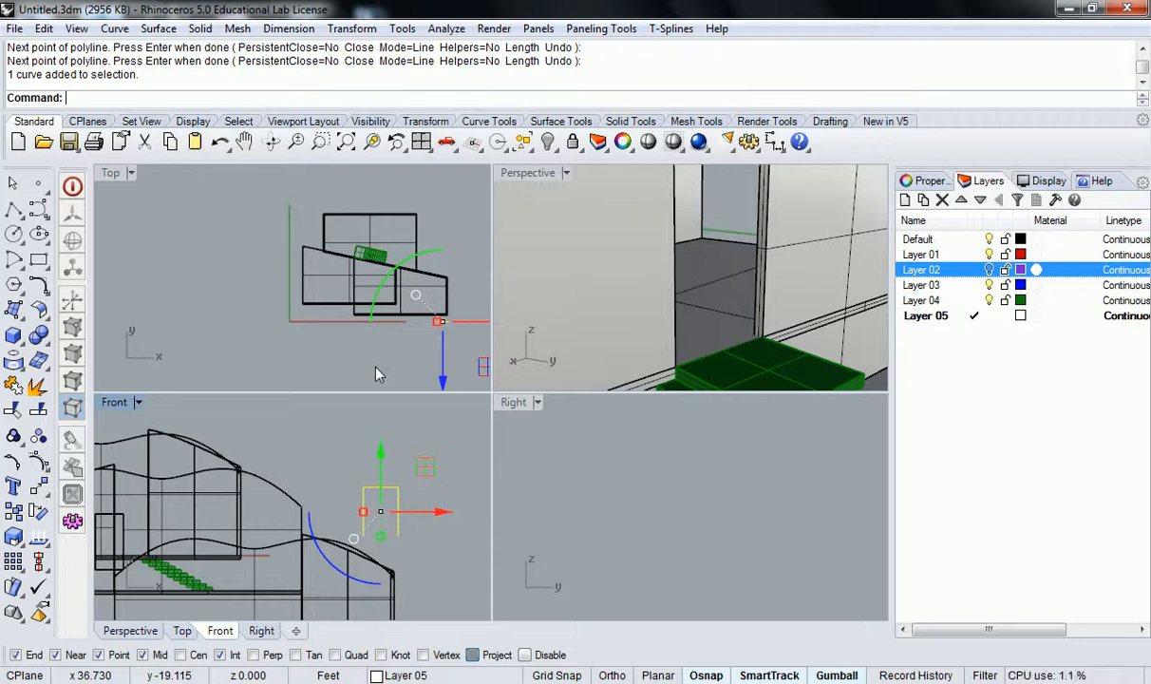
pyautogui.scroll(-2, 377, 374)
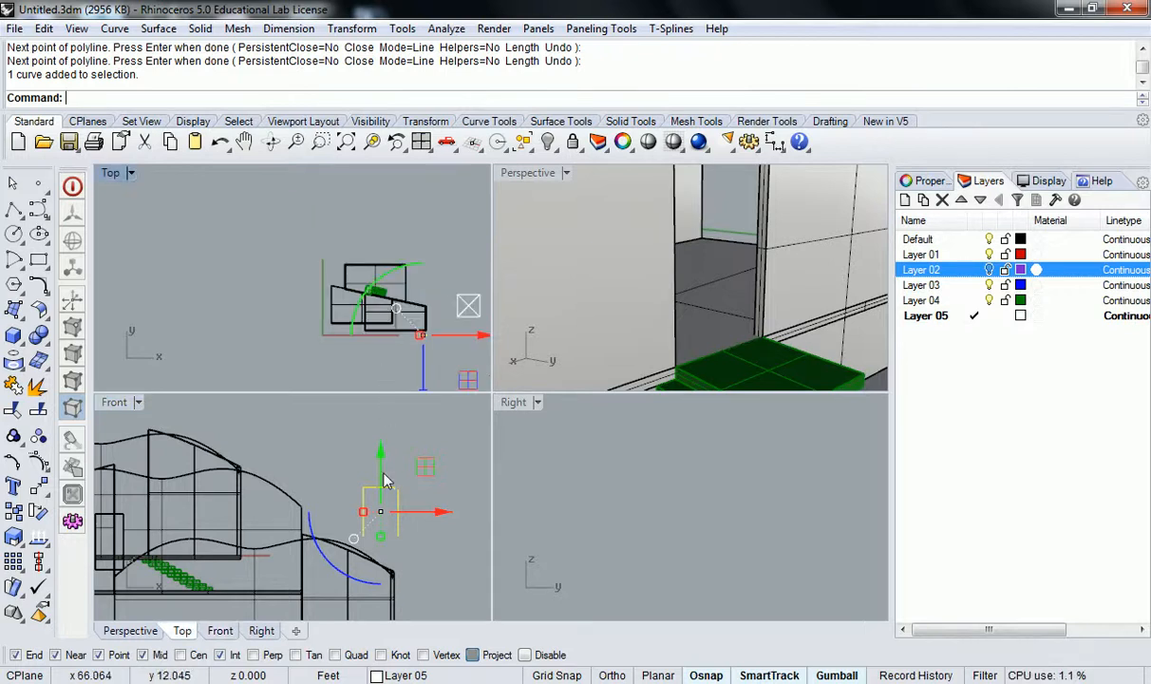
pyautogui.scroll(2, 380, 527)
pyautogui.scroll(4, 362, 323)
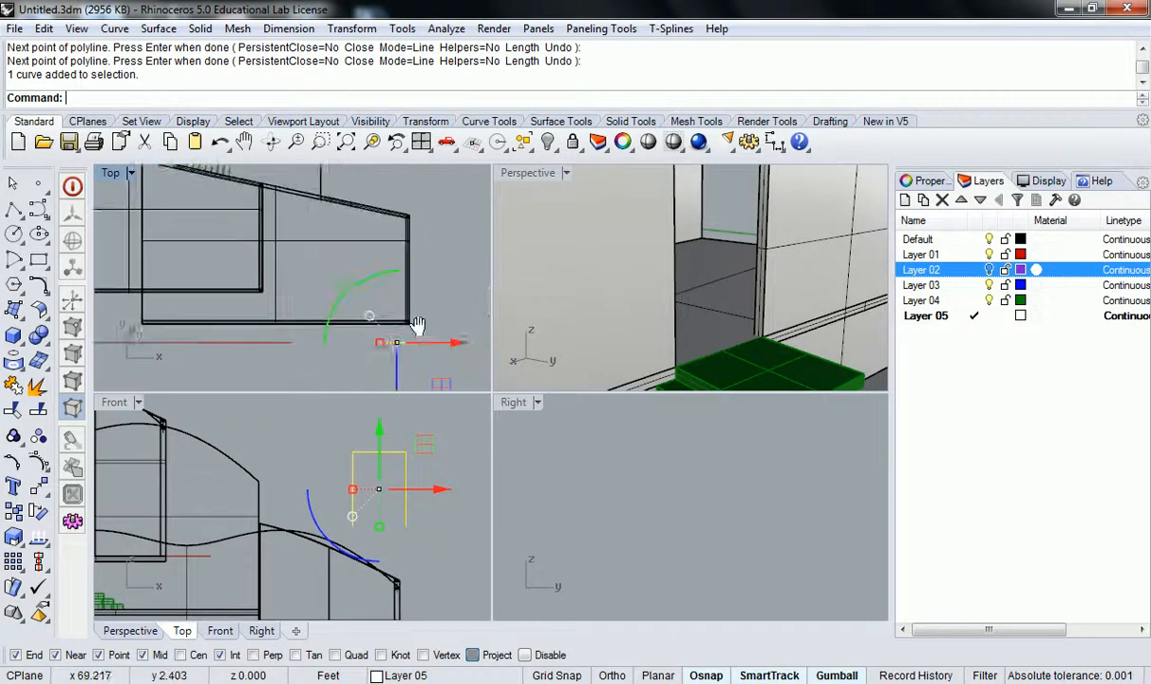
pyautogui.scroll(1, 370, 453)
pyautogui.write('move')
pyautogui.press('Return')
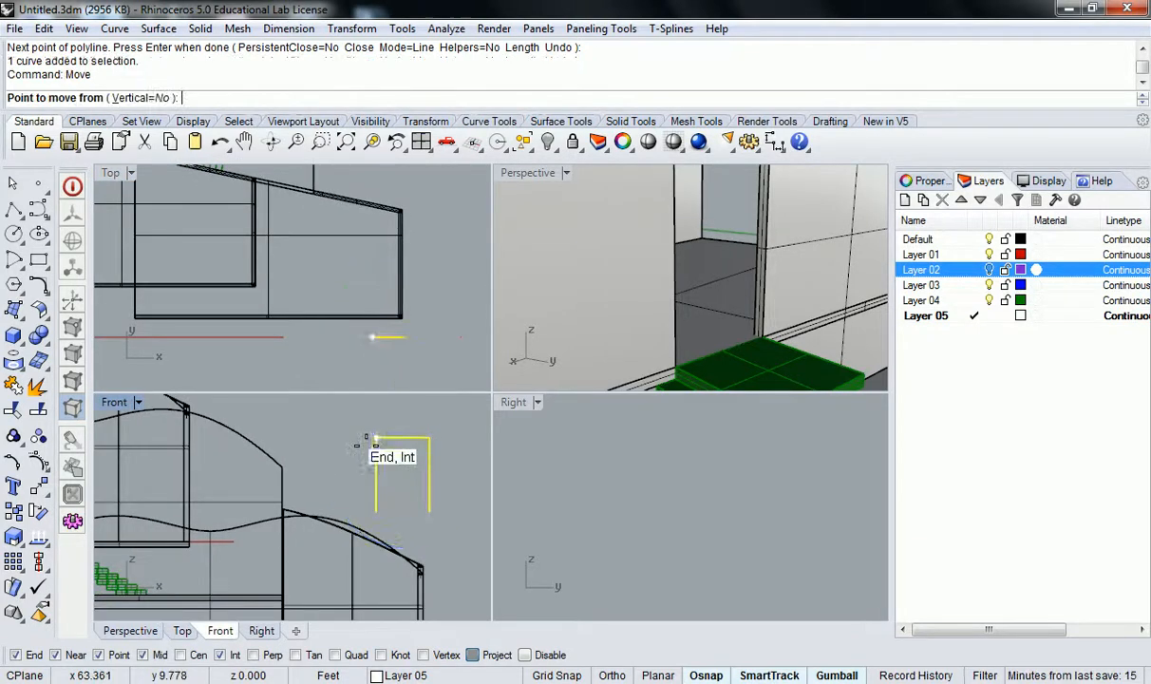
pyautogui.click(377, 440)
pyautogui.scroll(-3, 371, 514)
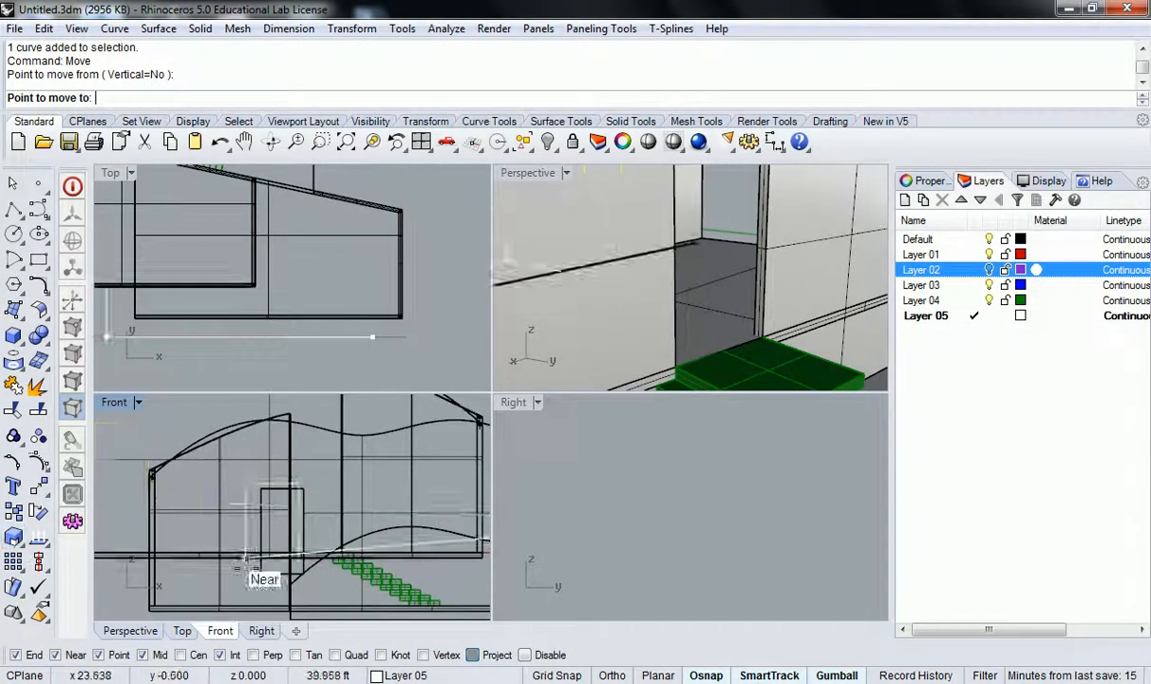
pyautogui.scroll(5, 272, 555)
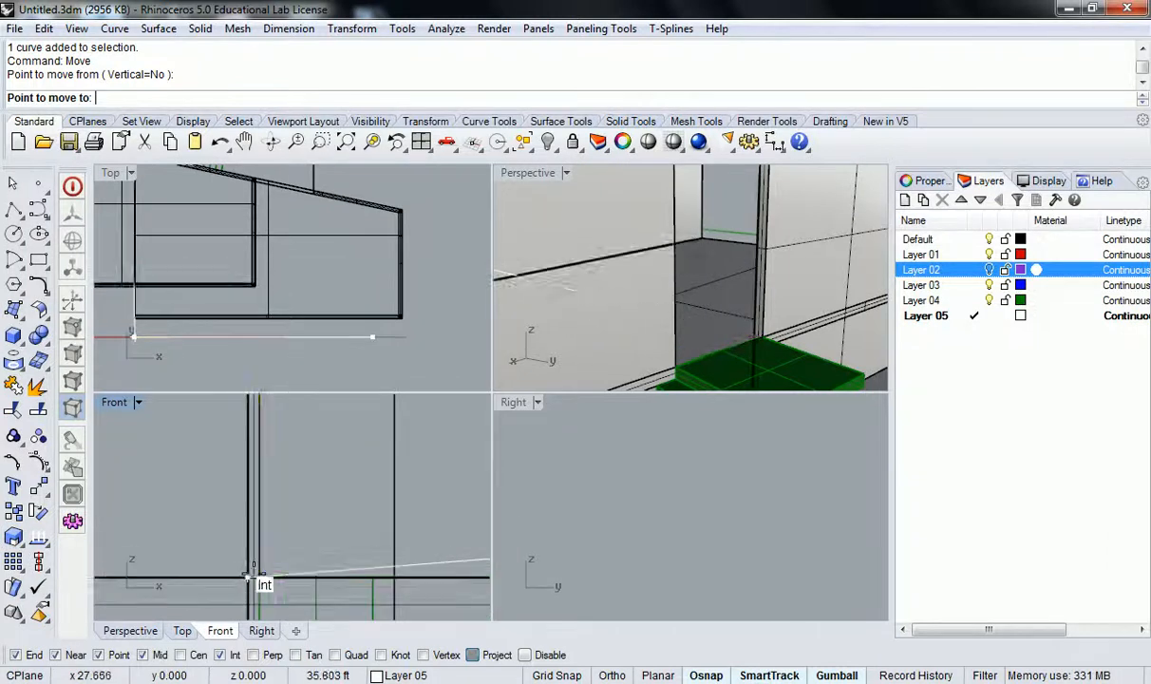
pyautogui.click(249, 579)
# Step: Move the door outline in the Top view from its left end to the middle of the wall thickness at the opening's left jamb
pyautogui.scroll(2, 391, 257)
pyautogui.scroll(-2, 326, 249)
pyautogui.scroll(2, 326, 249)
pyautogui.write('mov')
pyautogui.press('Return')
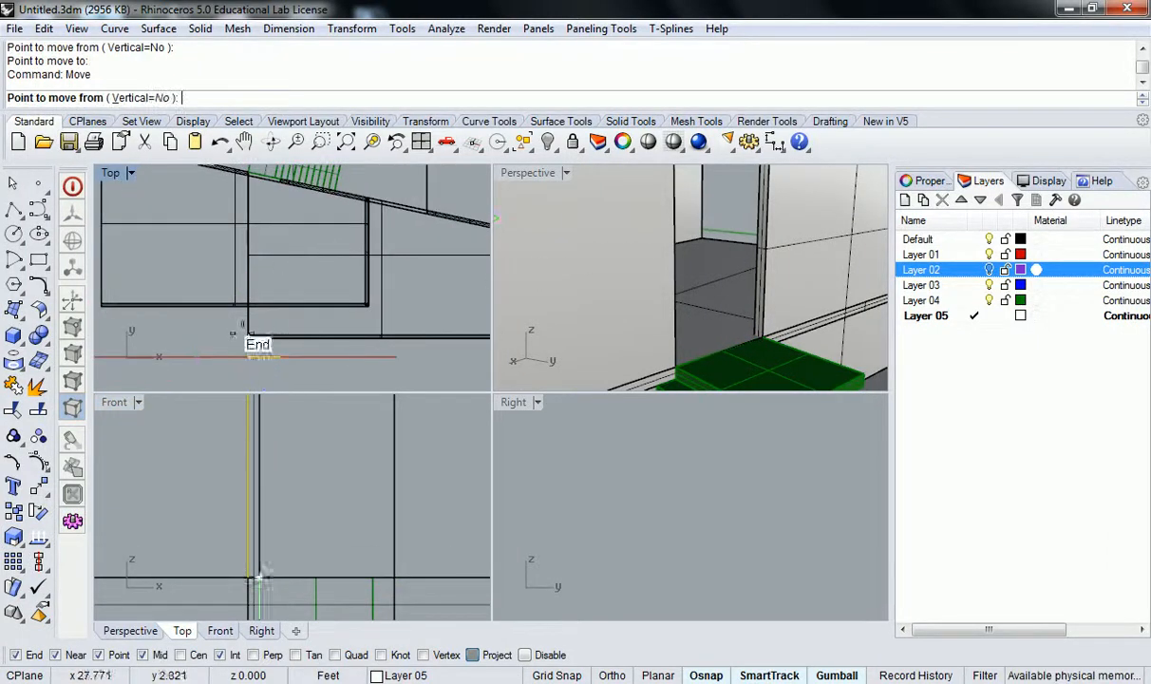
pyautogui.click(257, 357)
pyautogui.scroll(-2, 261, 276)
pyautogui.scroll(6, 271, 226)
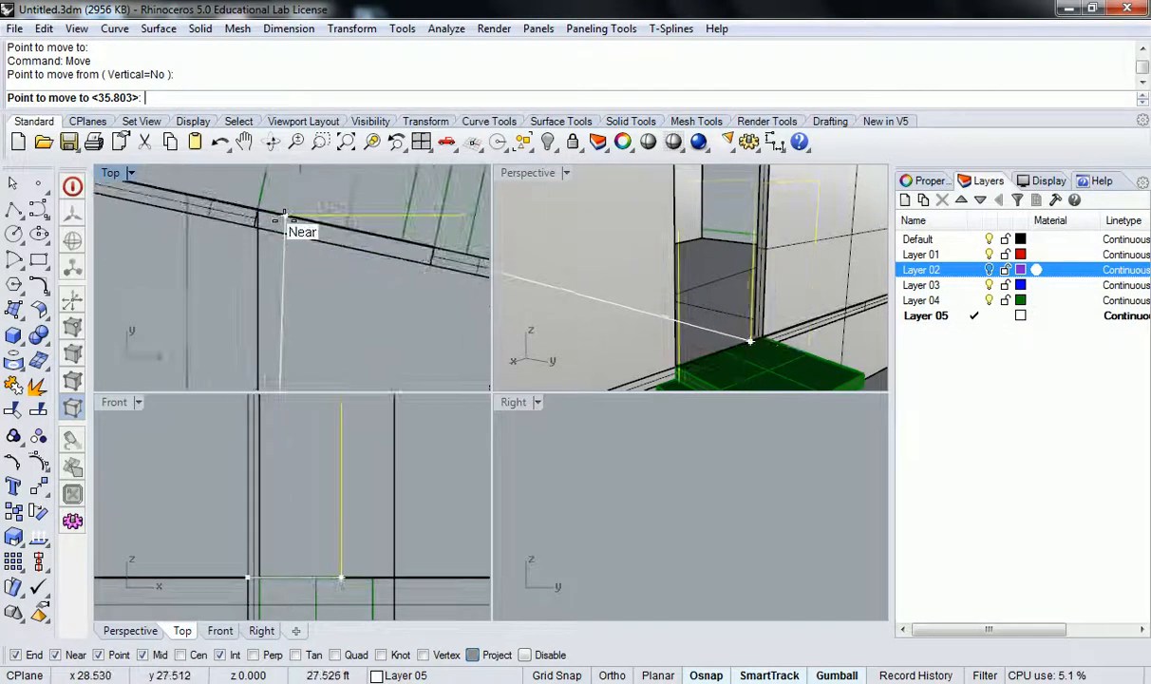
pyautogui.click(247, 291)
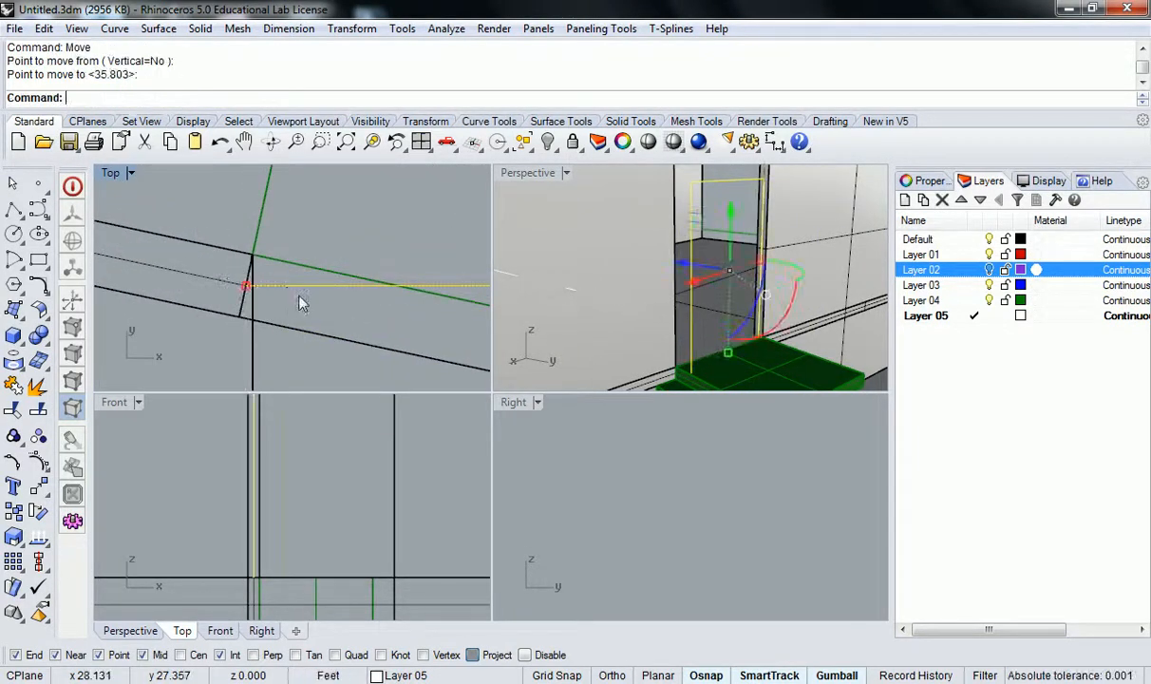
# Step: Try to rotate the door outline about its left end at the jamb in the Top view
pyautogui.write('Rotate')
pyautogui.press('Return')
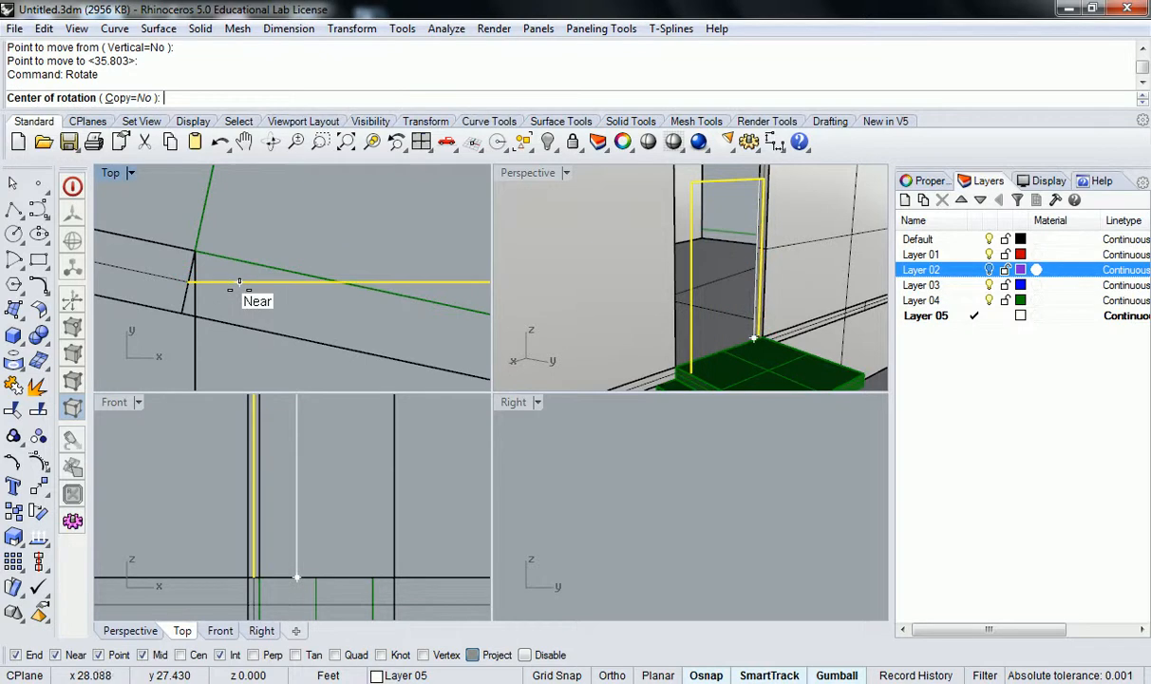
pyautogui.click(189, 282)
pyautogui.write('r')
pyautogui.press('Return')
pyautogui.click(190, 282)
pyautogui.scroll(-6, 376, 274)
pyautogui.click(418, 277)
pyautogui.scroll(5, 418, 280)
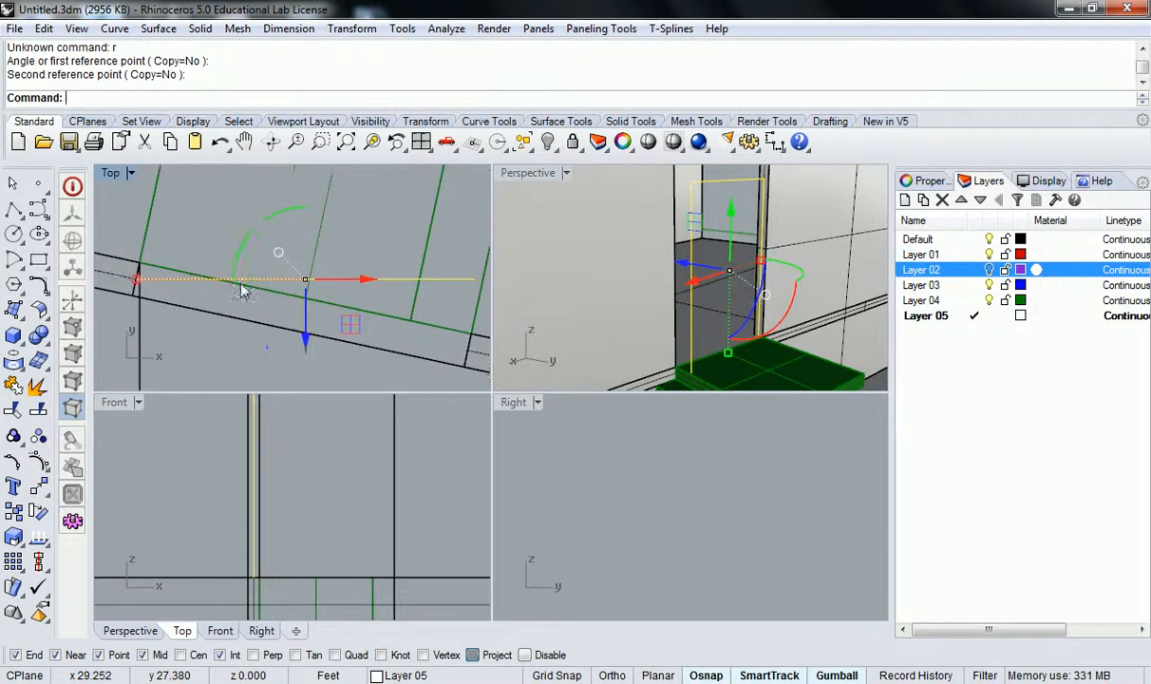
# Step: Rotate the door outline about its left end in the Top view to align it with the angled wall's centerline
pyautogui.press('Return')
pyautogui.click(138, 279)
pyautogui.click(472, 281)
pyautogui.scroll(4, 437, 308)
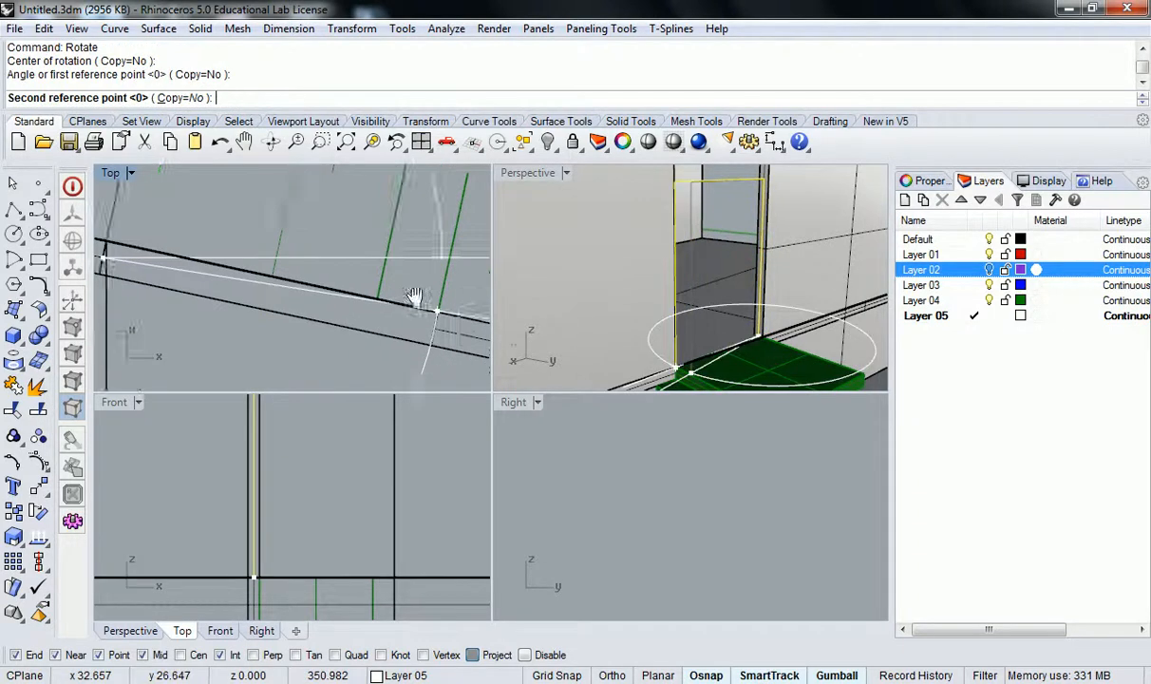
pyautogui.click(378, 294)
pyautogui.scroll(-9, 379, 295)
pyautogui.press('Escape')
pyautogui.scroll(5, 312, 283)
pyautogui.scroll(3, 228, 263)
pyautogui.moveTo(217, 263); pyautogui.dragTo(263, 265, button='right')
pyautogui.scroll(5, 264, 266)
pyautogui.scroll(-11, 301, 275)
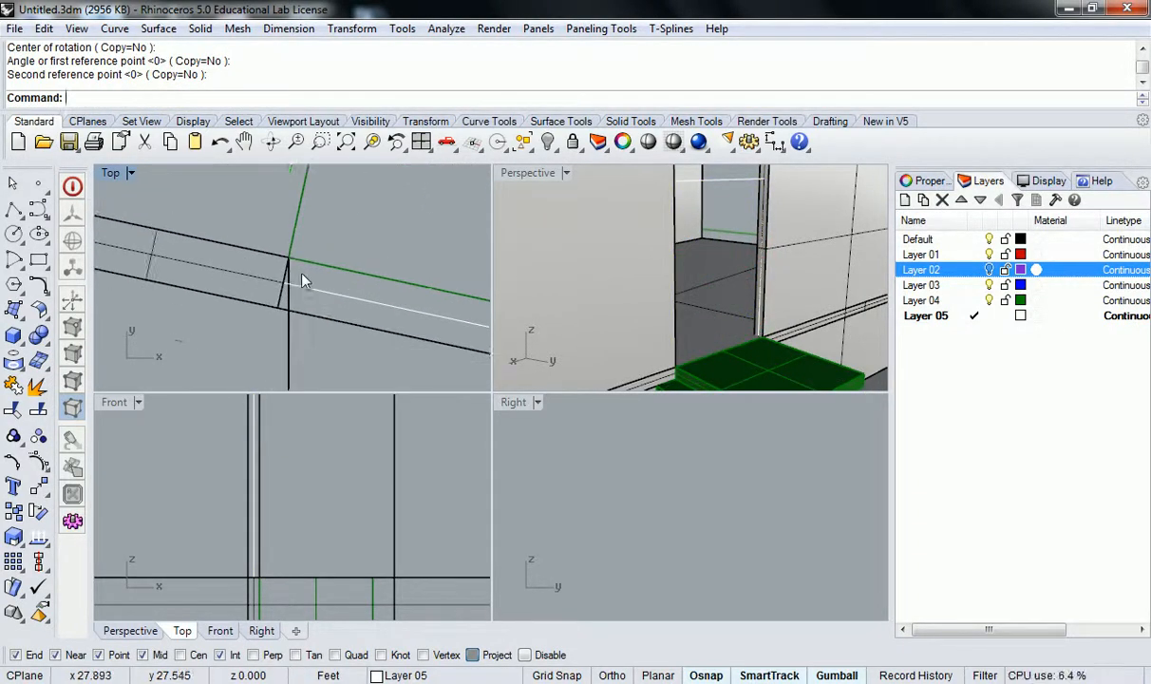
# Step: Measure the angled wall's thickness across the door opening's left jamb in the Top view
pyautogui.moveTo(331, 251); pyautogui.dragTo(321, 300, button='right')
pyautogui.scroll(2, 266, 338)
pyautogui.write('D')
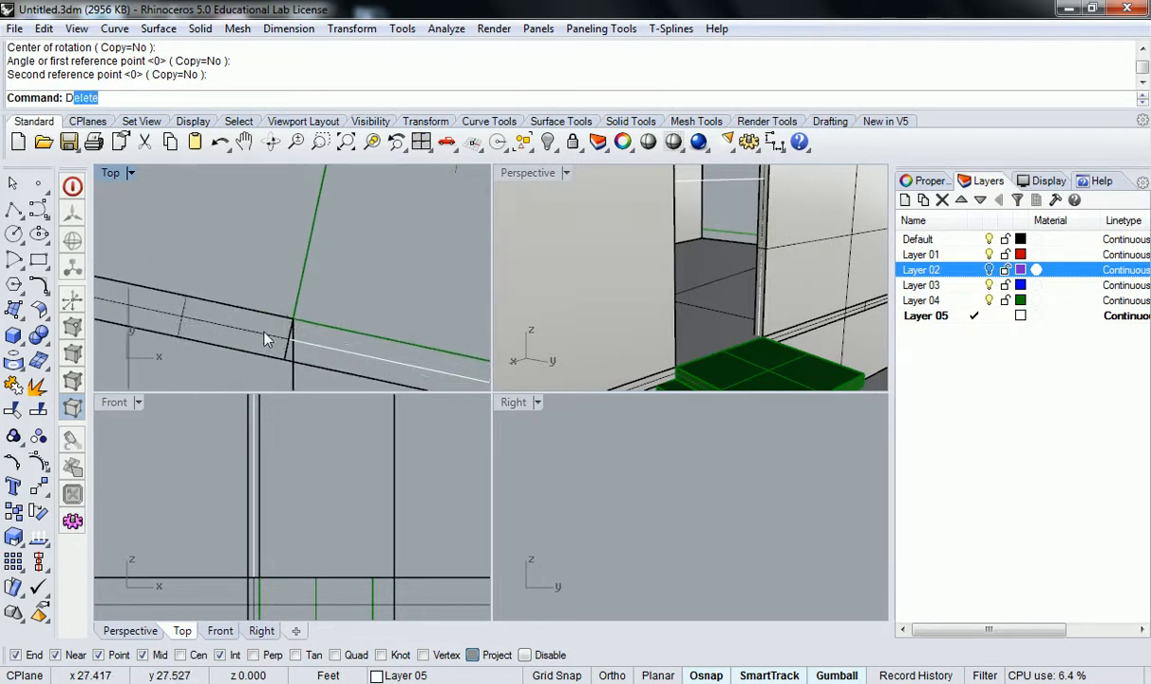
pyautogui.write('istance')
pyautogui.press('Return')
pyautogui.click(292, 321)
pyautogui.click(287, 363)
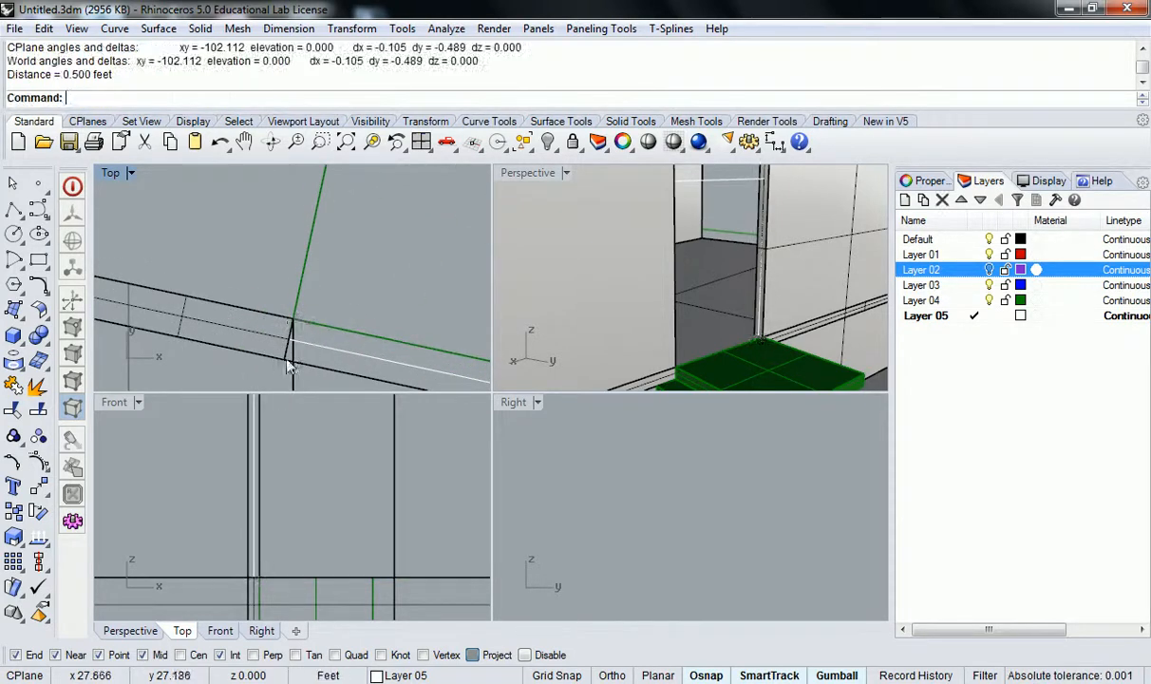
pyautogui.moveTo(239, 211); pyautogui.dragTo(271, 266, button='right')
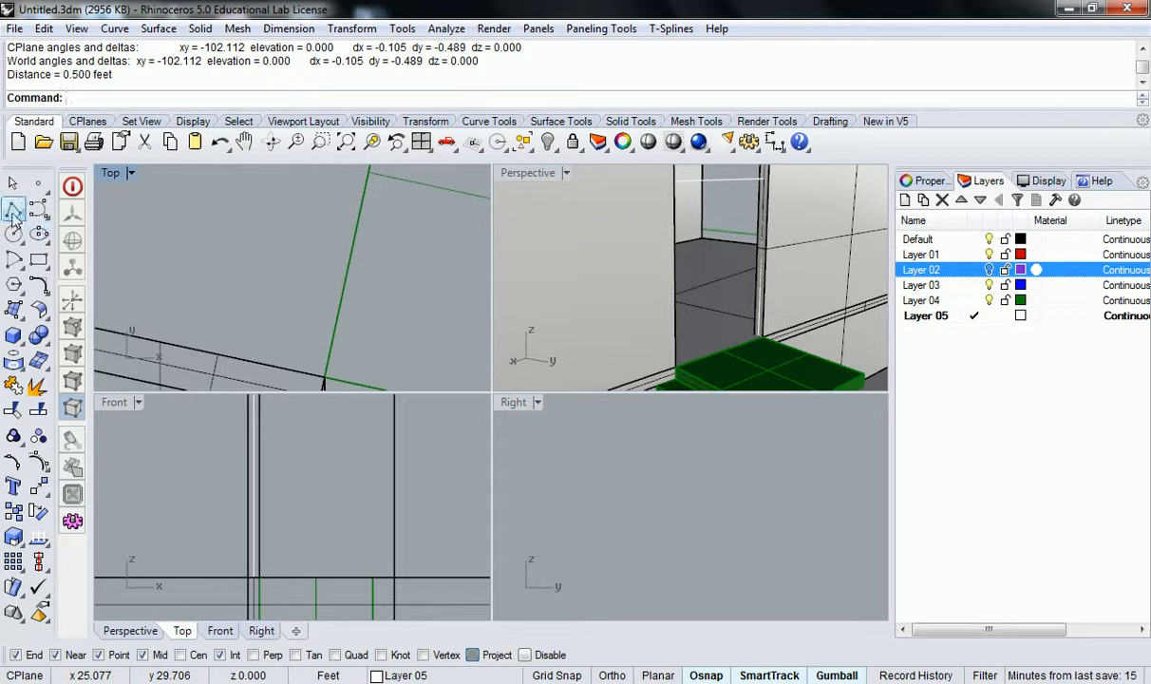
pyautogui.click(14, 211)
pyautogui.click(231, 283)
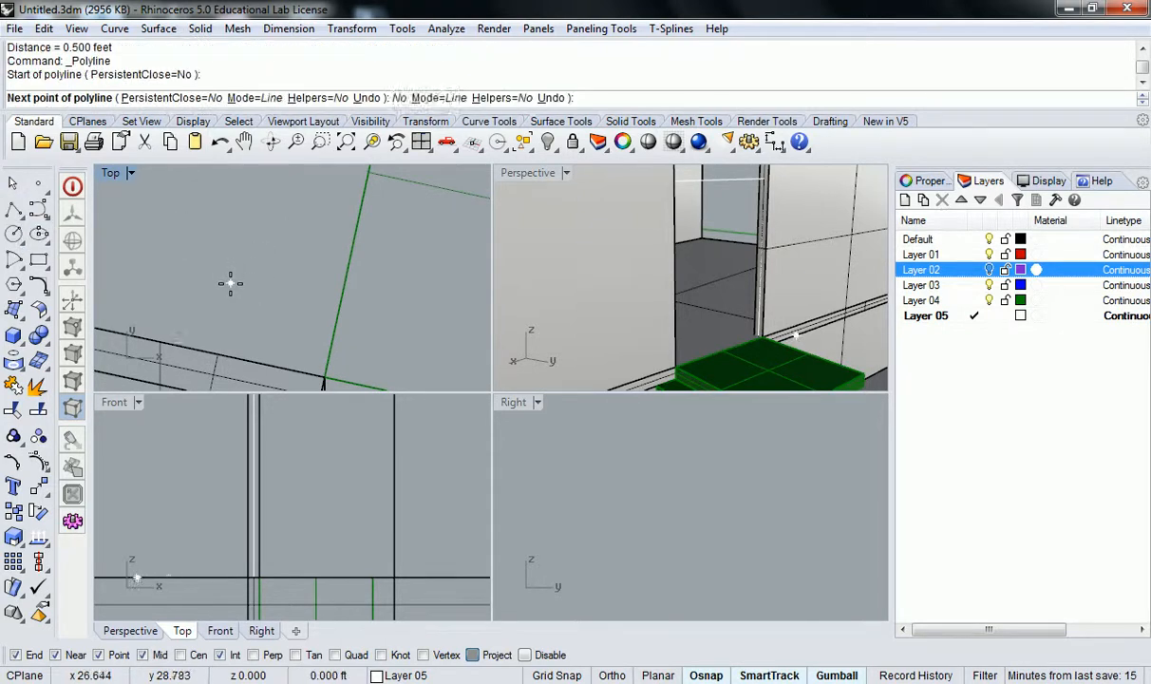
pyautogui.write('2"')
pyautogui.press('Return')
pyautogui.scroll(2, 247, 283)
pyautogui.click(257, 279)
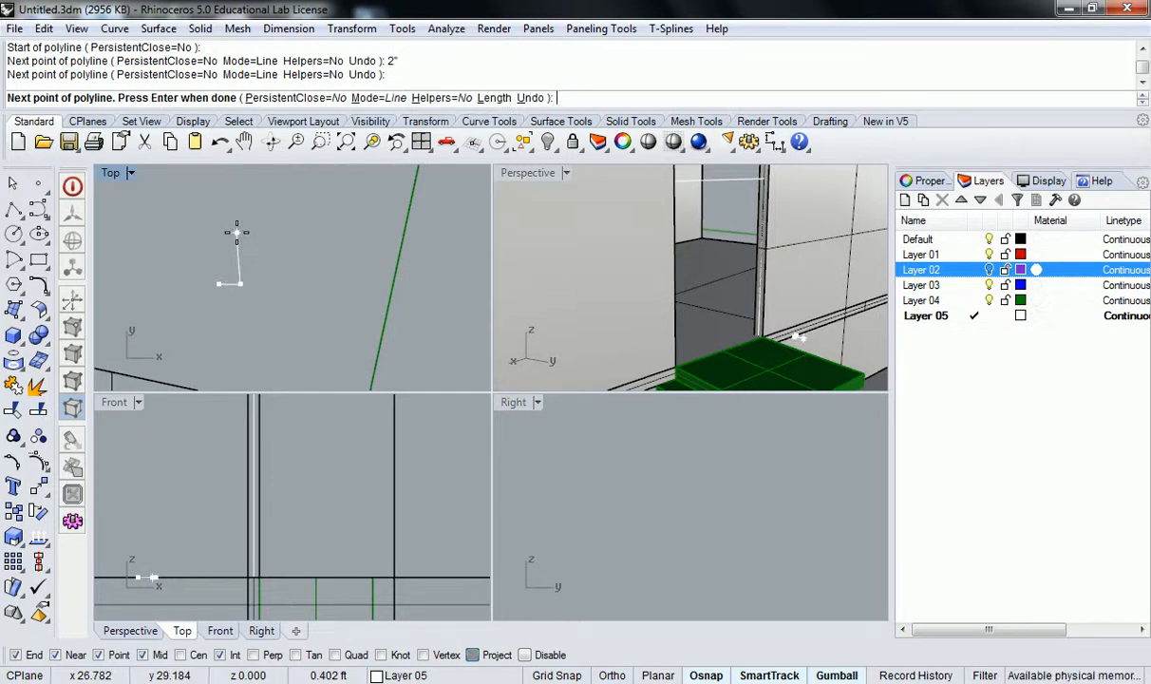
pyautogui.write('6"')
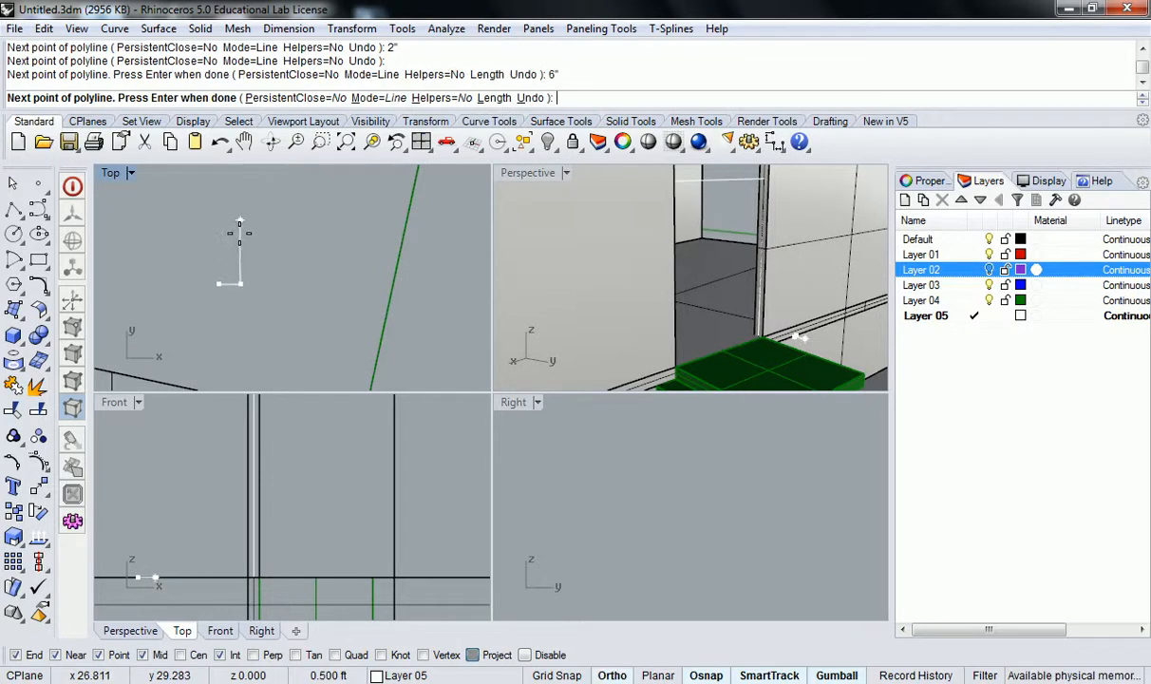
pyautogui.press('Return')
pyautogui.write('2')
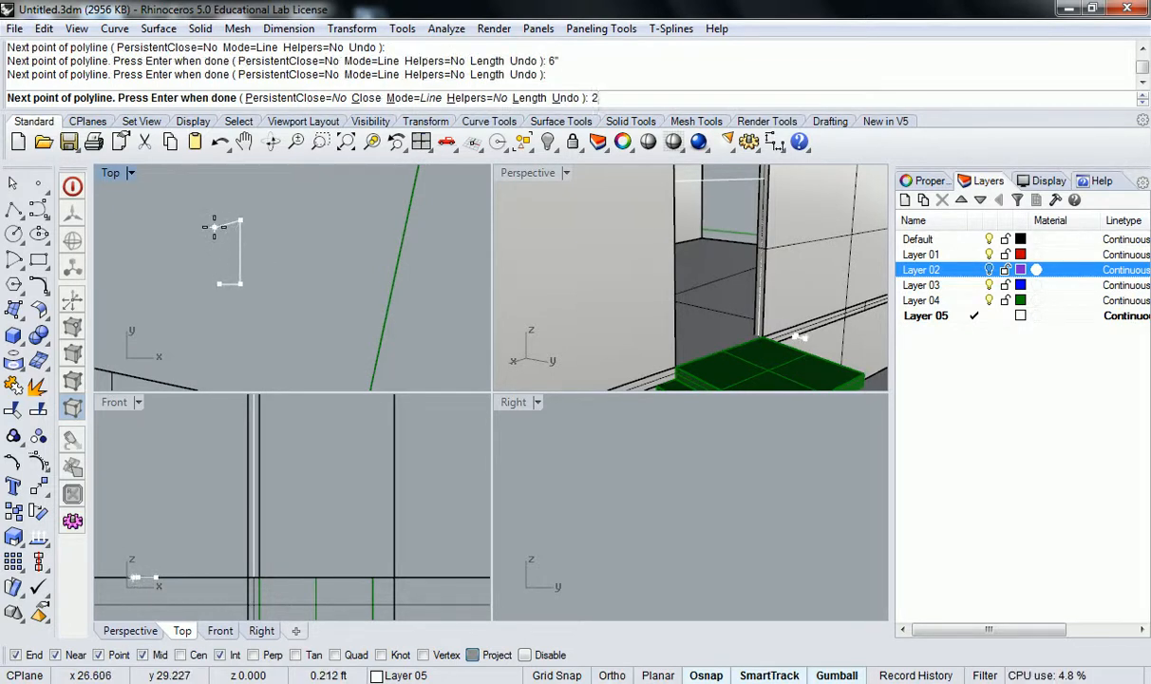
pyautogui.write('"')
pyautogui.press('Return')
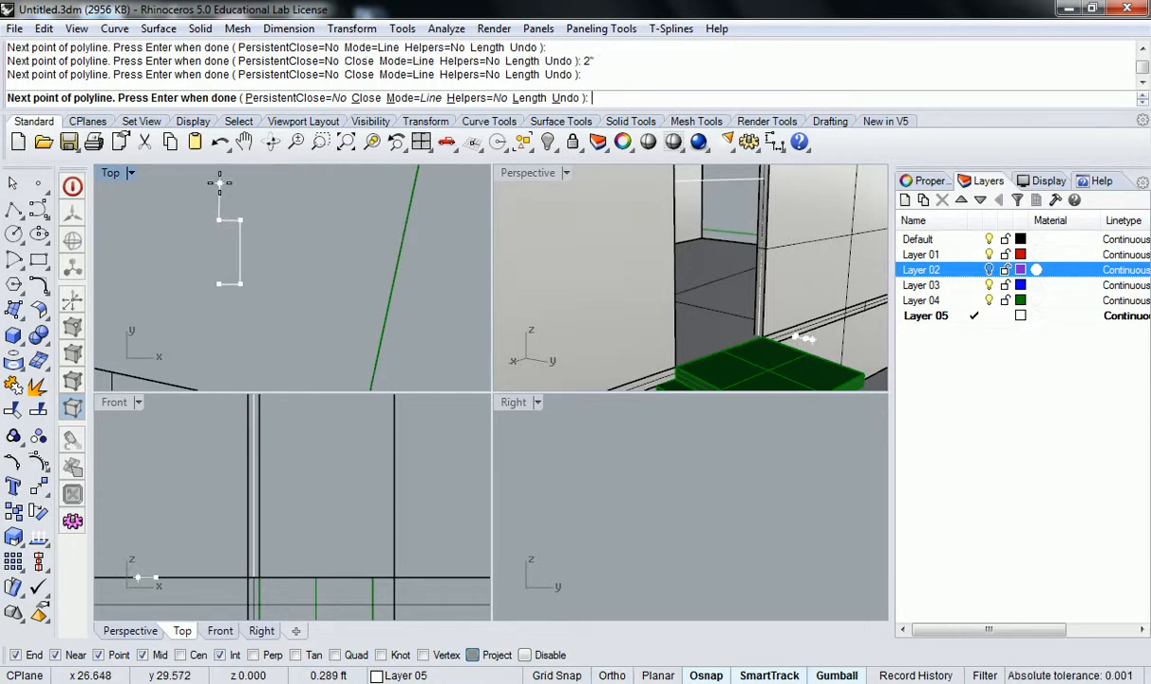
pyautogui.press('Return')
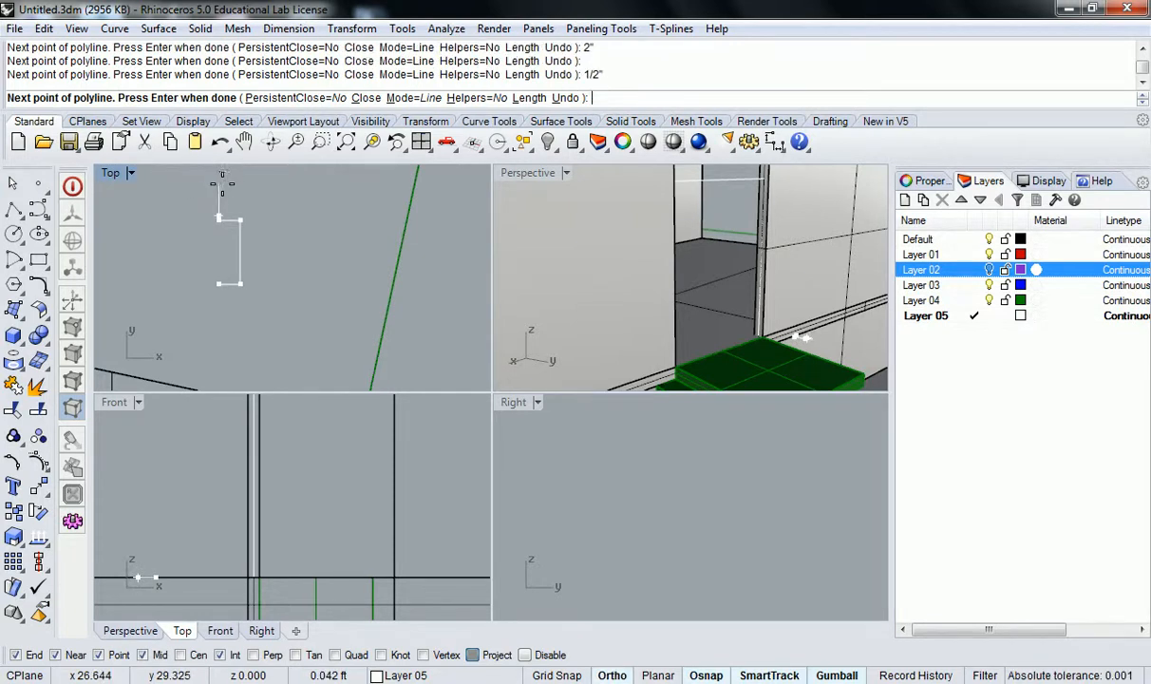
pyautogui.click(224, 186)
pyautogui.write('3"')
pyautogui.press('Return')
pyautogui.click(249, 215)
pyautogui.hotkey('ctrl', 'z')
pyautogui.scroll(5, 180, 176)
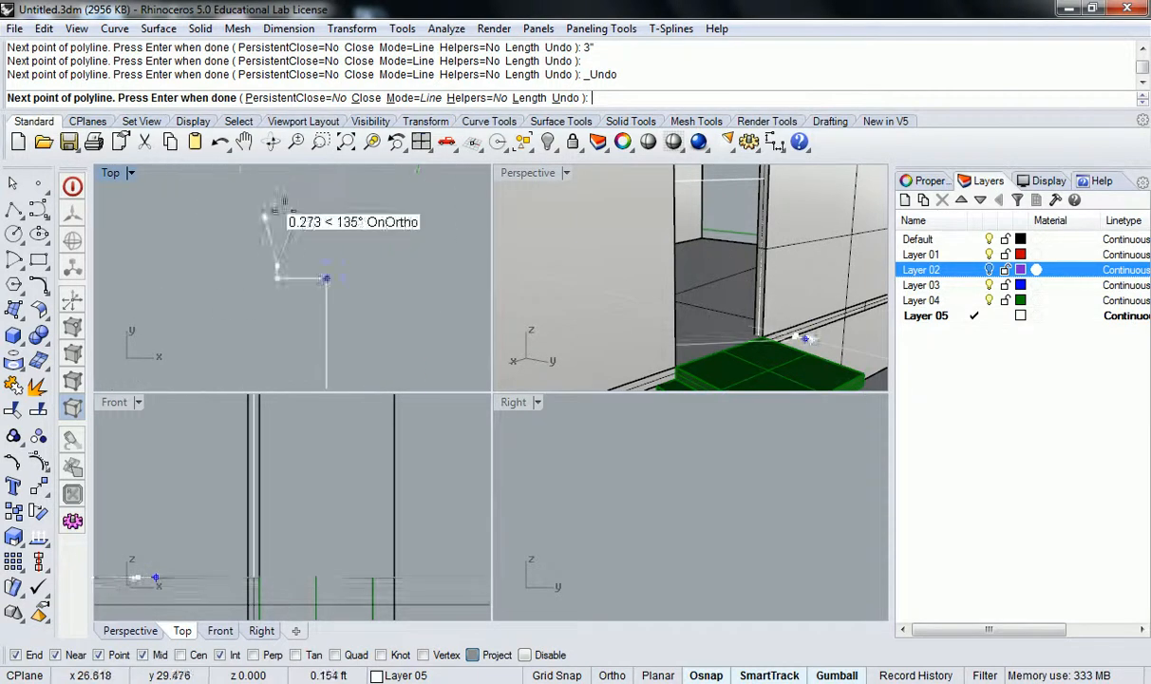
pyautogui.write('3"')
pyautogui.press('Return')
pyautogui.click(349, 238)
pyautogui.press('Escape')
pyautogui.hotkey('ctrl', 'z')
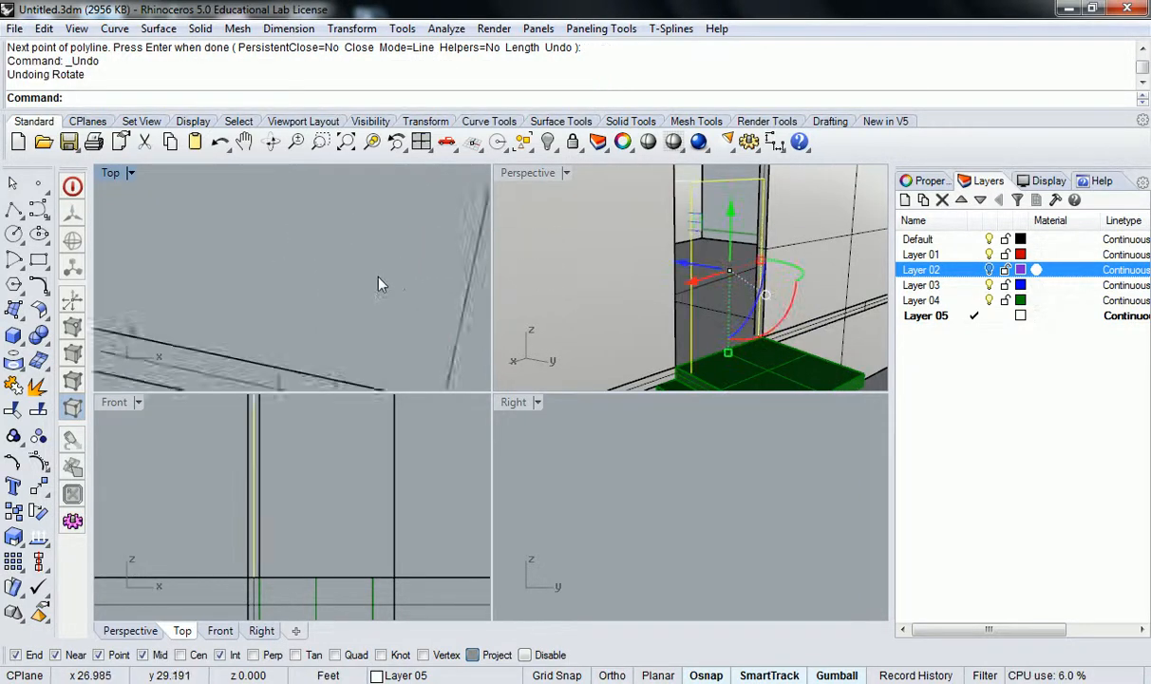
pyautogui.click(369, 269)
pyautogui.moveTo(382, 271); pyautogui.dragTo(328, 270, button='right')
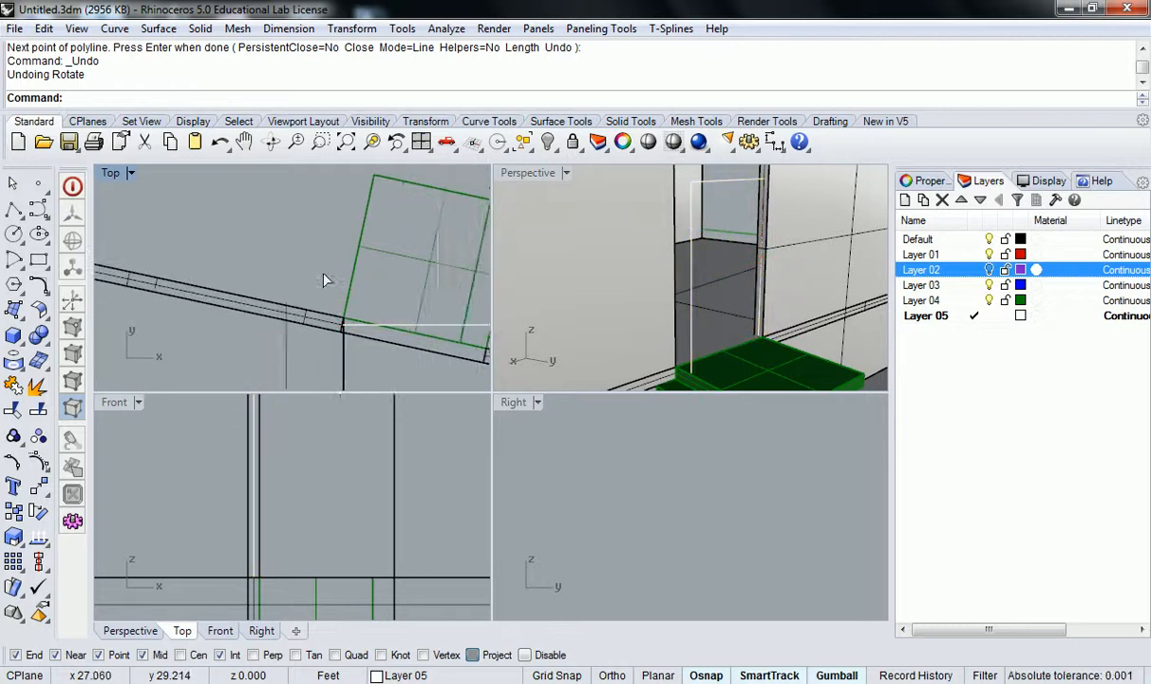
pyautogui.hotkey('ctrl', 'y')
pyautogui.hotkey('ctrl', 'y')
# Step: Start a polyline frame profile beside the angled wall in the Top view with segments 2" right, 6" up and 2" left
pyautogui.click(14, 209)
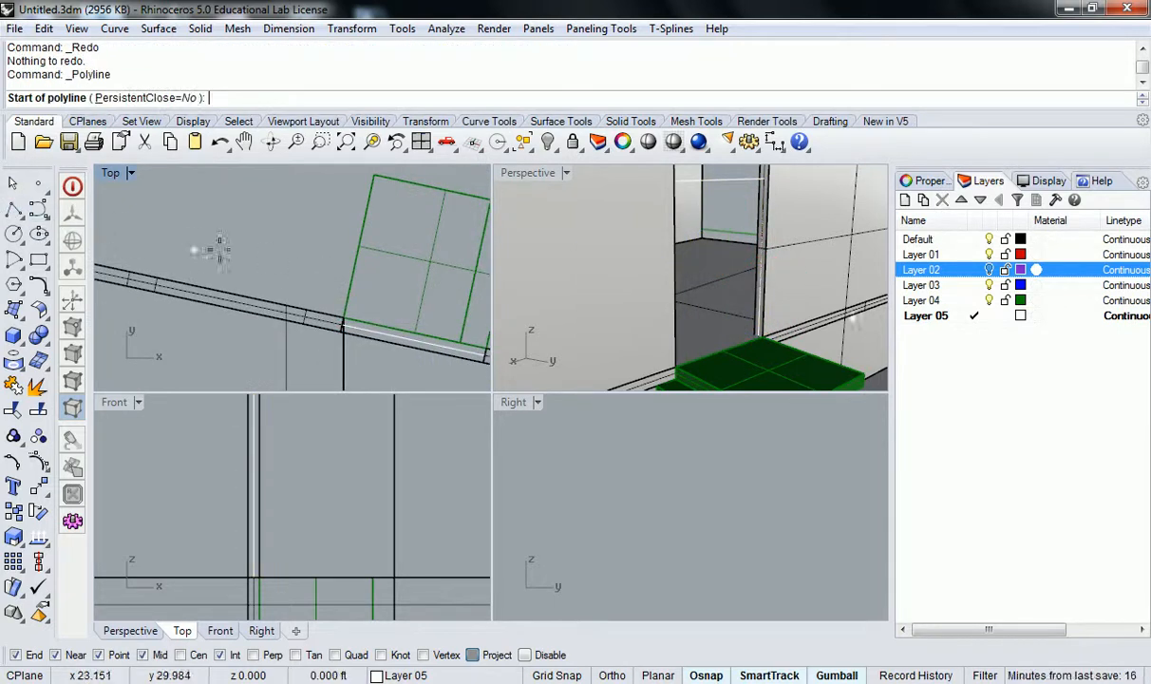
pyautogui.scroll(2, 244, 256)
pyautogui.click(243, 264)
pyautogui.write('2"')
pyautogui.press('Return')
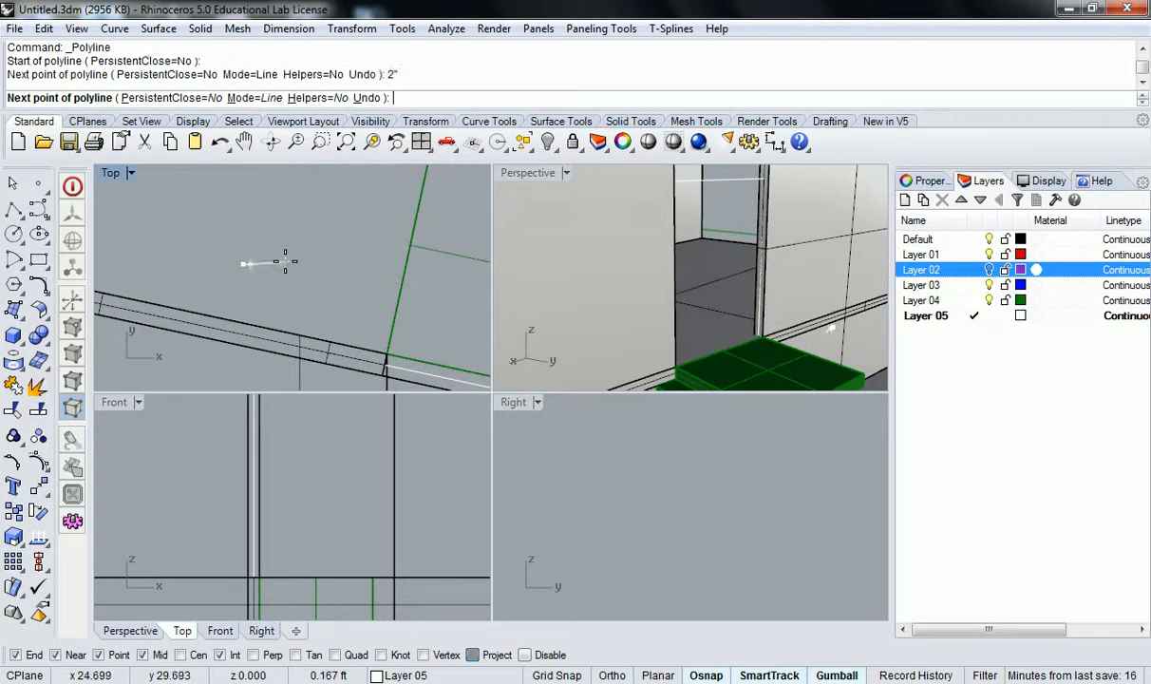
pyautogui.click(260, 252)
pyautogui.scroll(2, 249, 247)
pyautogui.write('6')
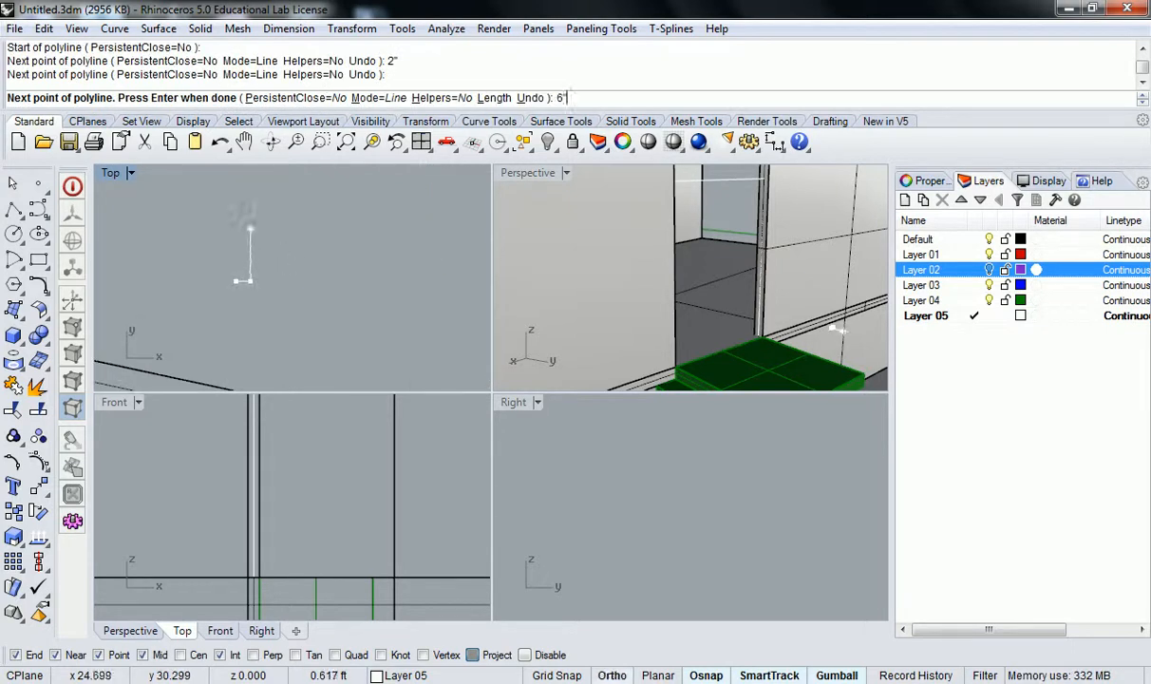
pyautogui.write('"')
pyautogui.press('Return')
pyautogui.click(242, 214)
pyautogui.write('2"')
pyautogui.press('Return')
pyautogui.click(193, 227)
# Step: Continue the frame profile with segments 1/2" up, 3" right and 3" down
pyautogui.write('1/2"')
pyautogui.press('Return')
pyautogui.click(229, 200)
pyautogui.write('3"')
pyautogui.press('Return')
pyautogui.click(291, 226)
# Step: Add the door stop bump to the profile's outer side with segments 1/2" right, 1" down and 1/2" left
pyautogui.scroll(5, 271, 235)
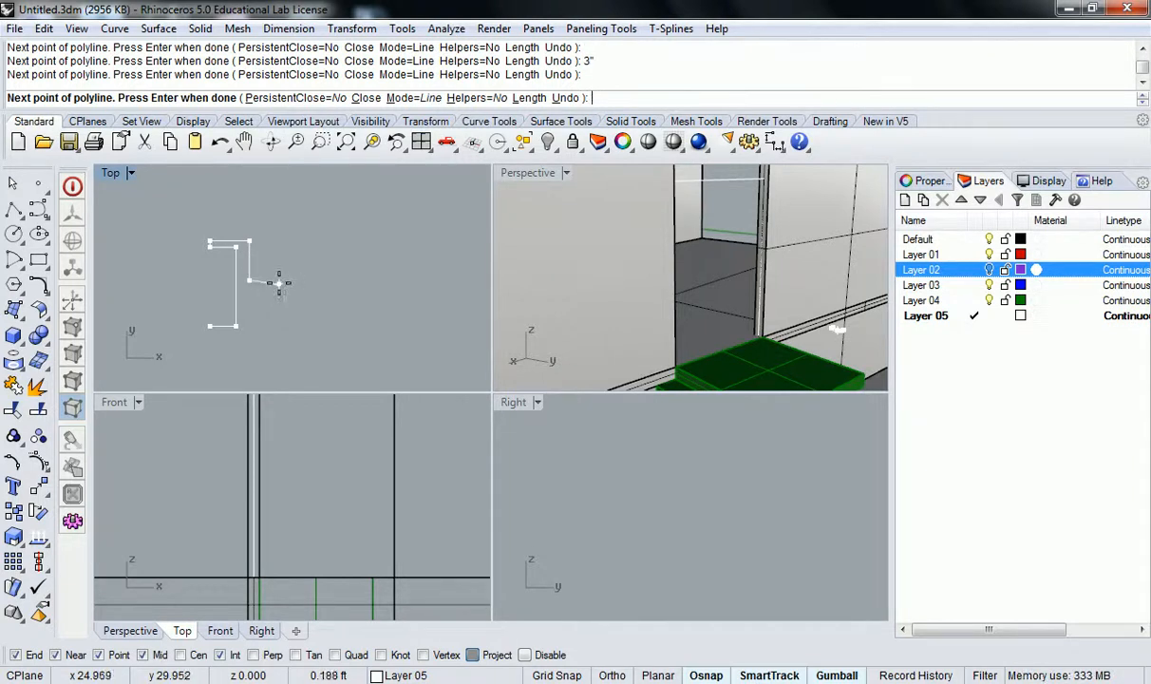
pyautogui.write('1/2"')
pyautogui.press('Return')
pyautogui.click(271, 280)
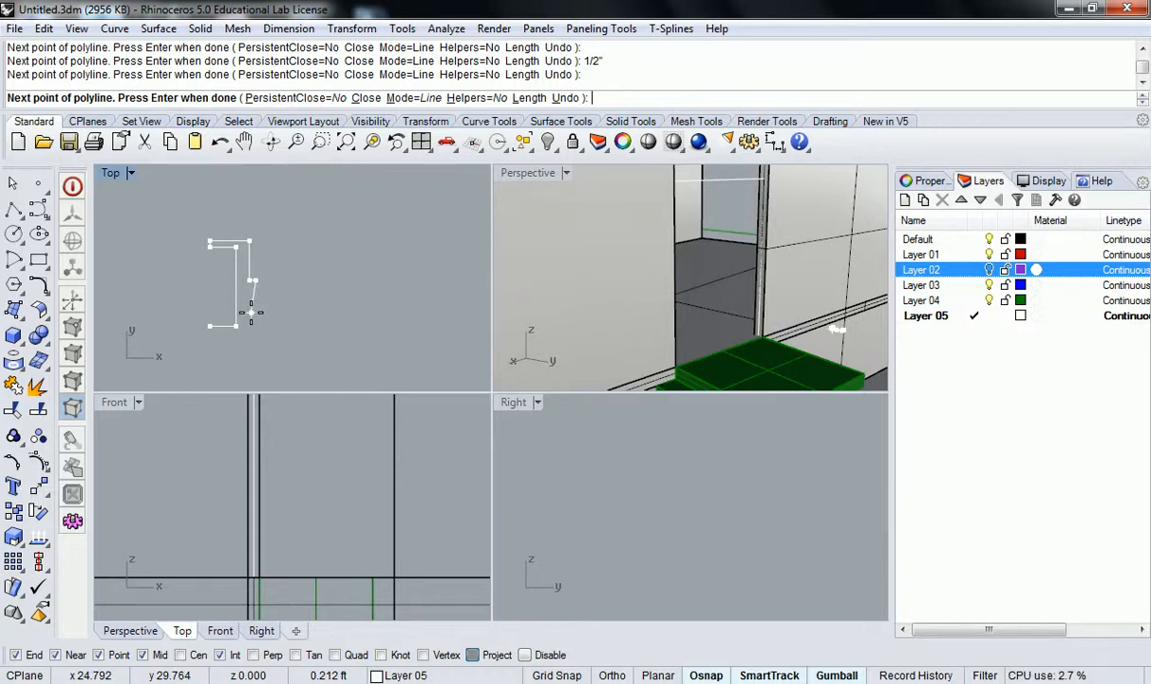
pyautogui.write('1"')
pyautogui.press('Return')
pyautogui.keyDown('shift'); pyautogui.click(252, 312); pyautogui.keyUp('shift')
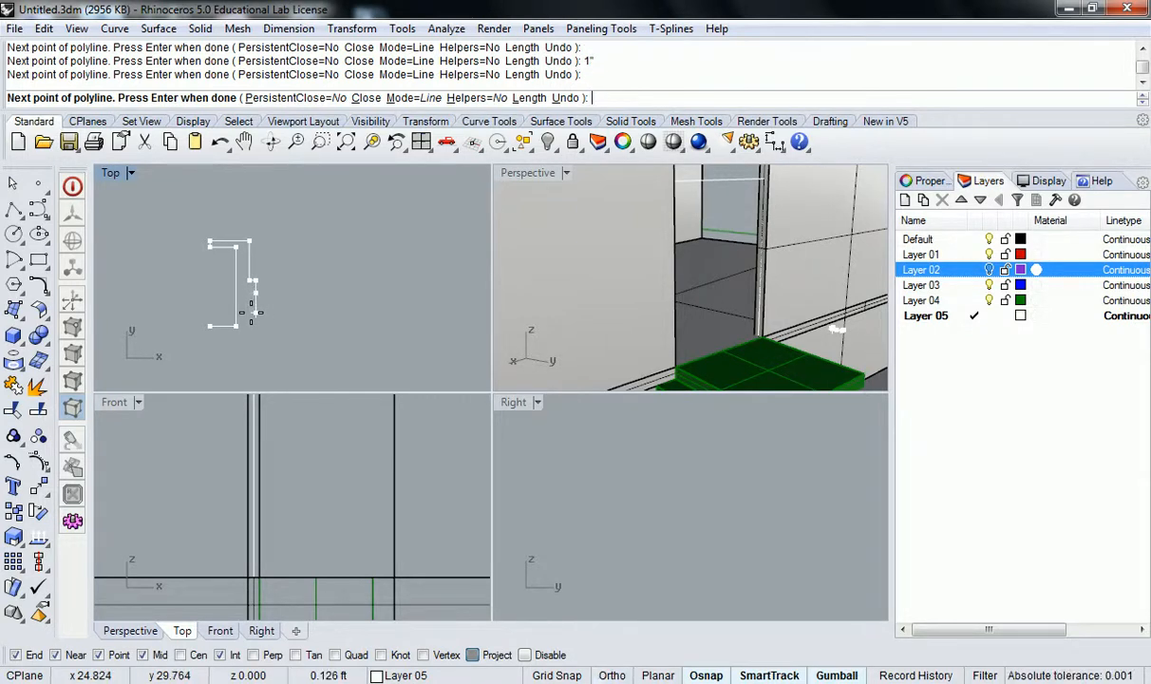
pyautogui.scroll(4, 249, 285)
pyautogui.write('1/2"')
pyautogui.press('Return')
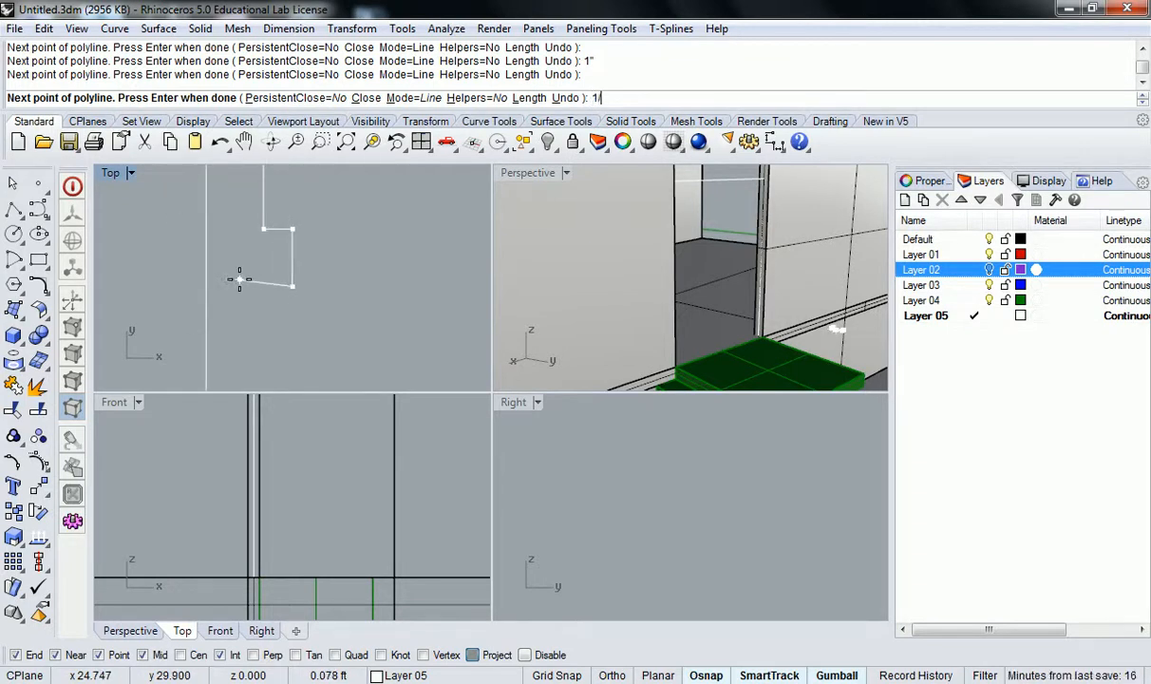
pyautogui.scroll(-4, 242, 276)
pyautogui.click(262, 287)
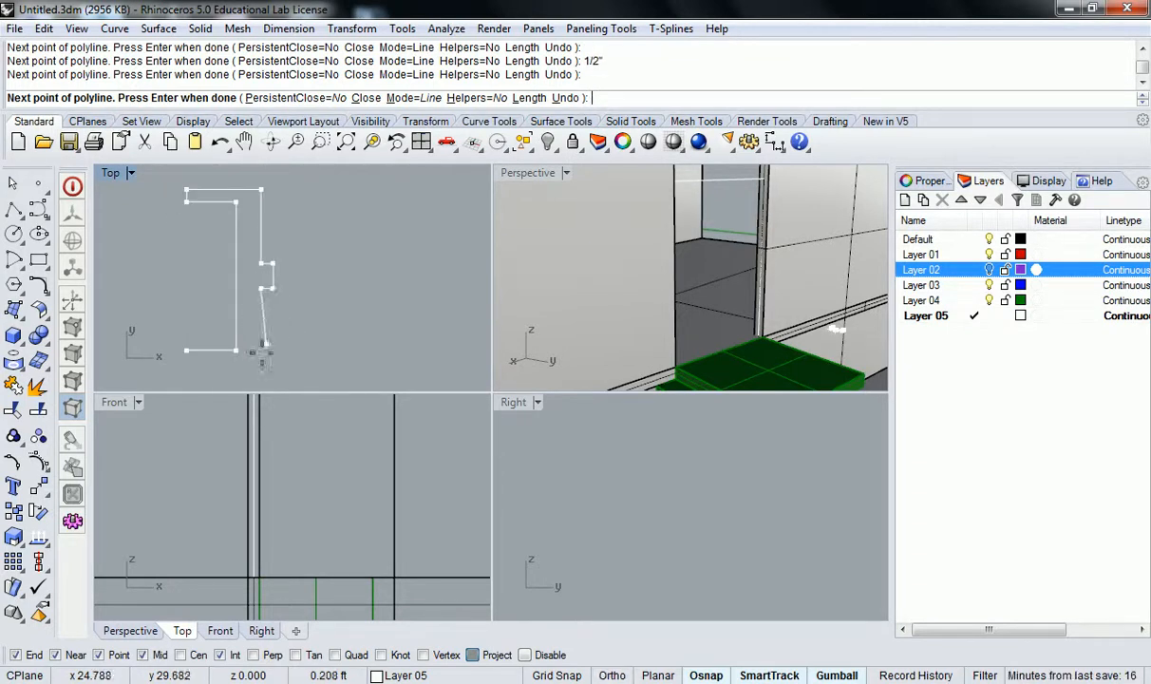
# Step: Finish the frame profile with segments 3" down and 3" left, closing it at its start point
pyautogui.write('3"')
pyautogui.press('Return')
pyautogui.click(258, 357)
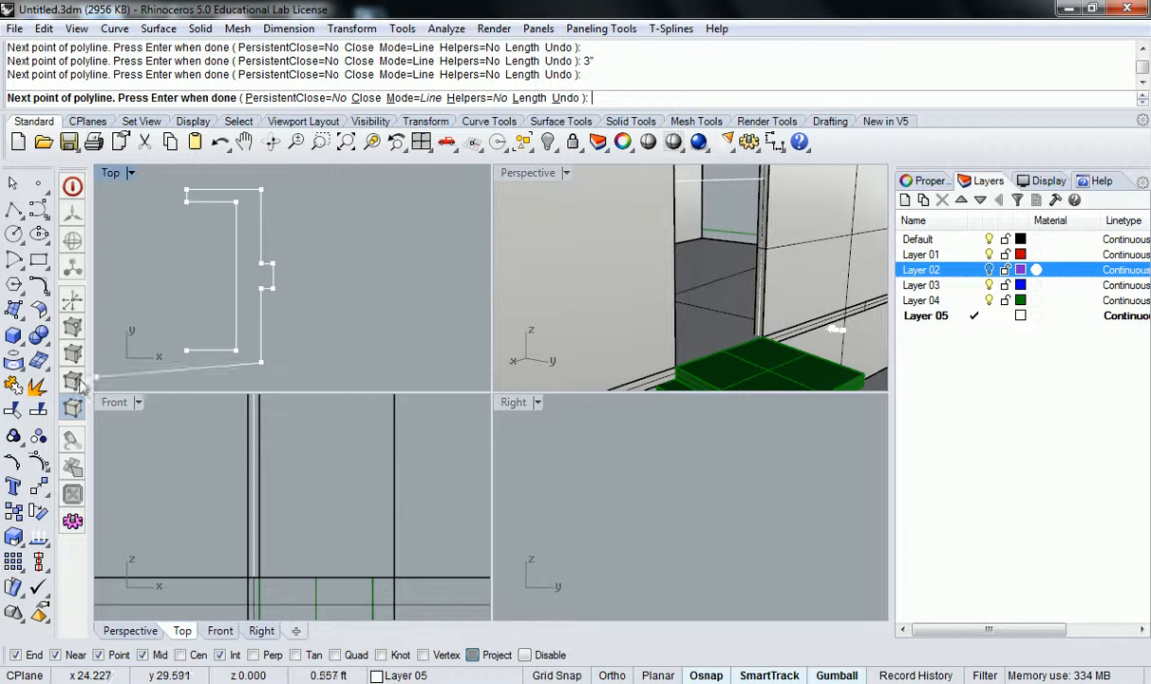
pyautogui.write('3"')
pyautogui.press('Return')
pyautogui.click(187, 367)
pyautogui.click(187, 350)
# Step: Select the closed frame profile and turn off the Project object snap option
pyautogui.scroll(-4, 238, 294)
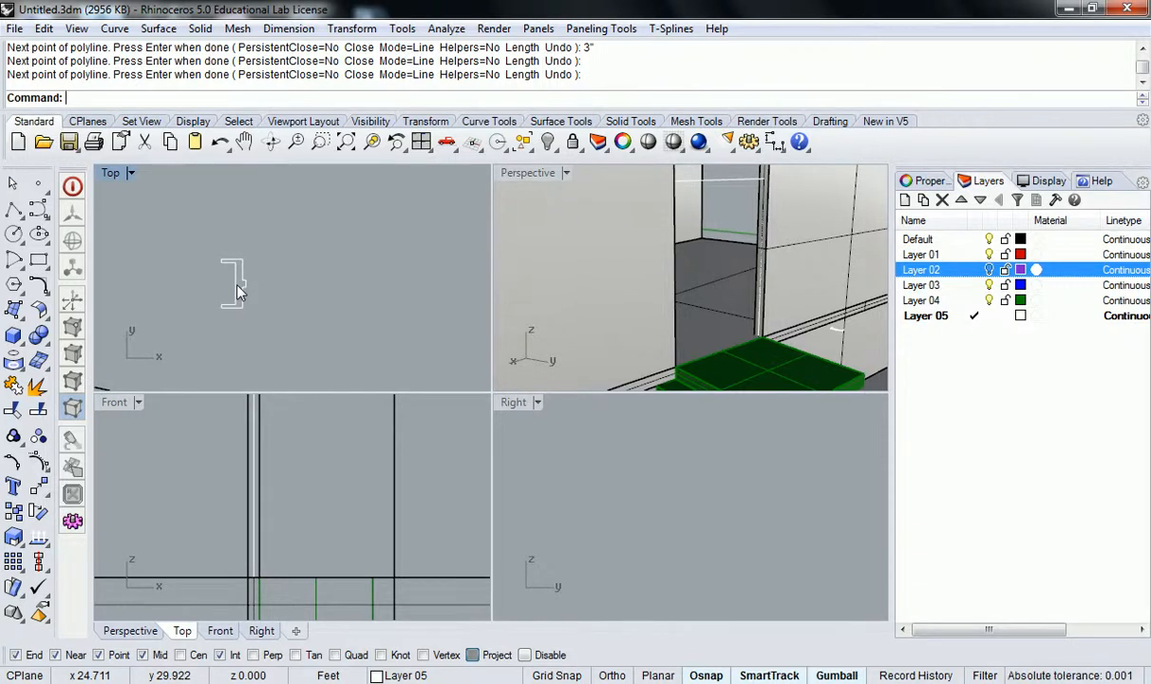
pyautogui.click(236, 285)
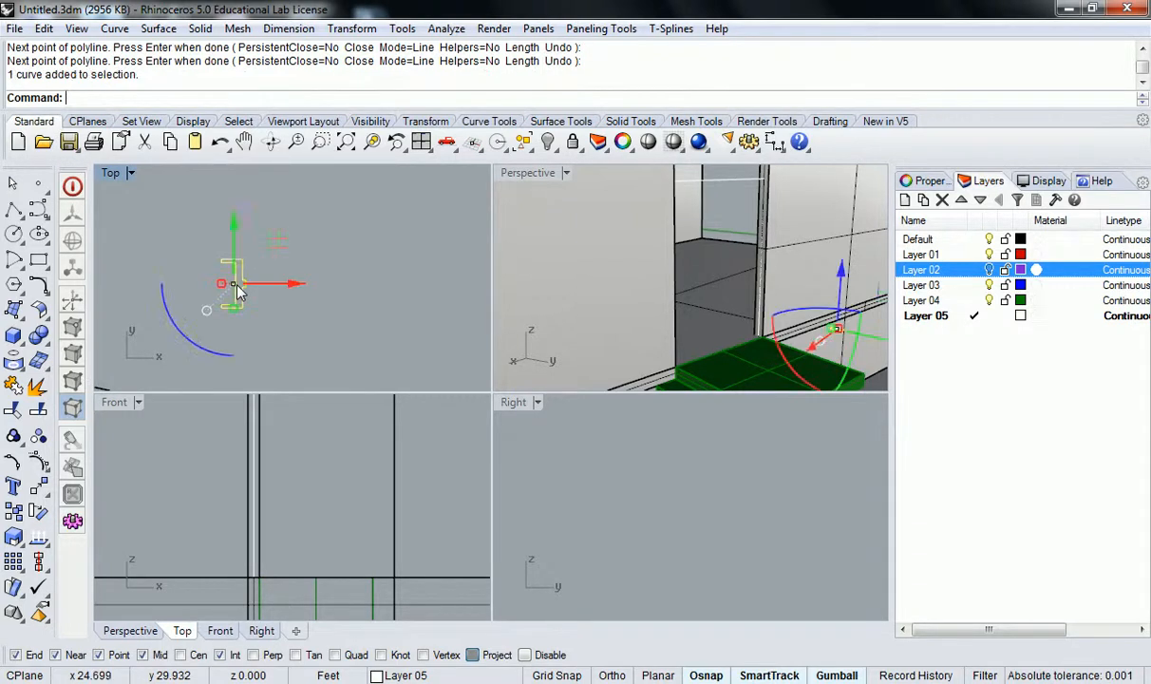
pyautogui.scroll(-5, 350, 306)
pyautogui.scroll(3, 288, 285)
pyautogui.write('Mo')
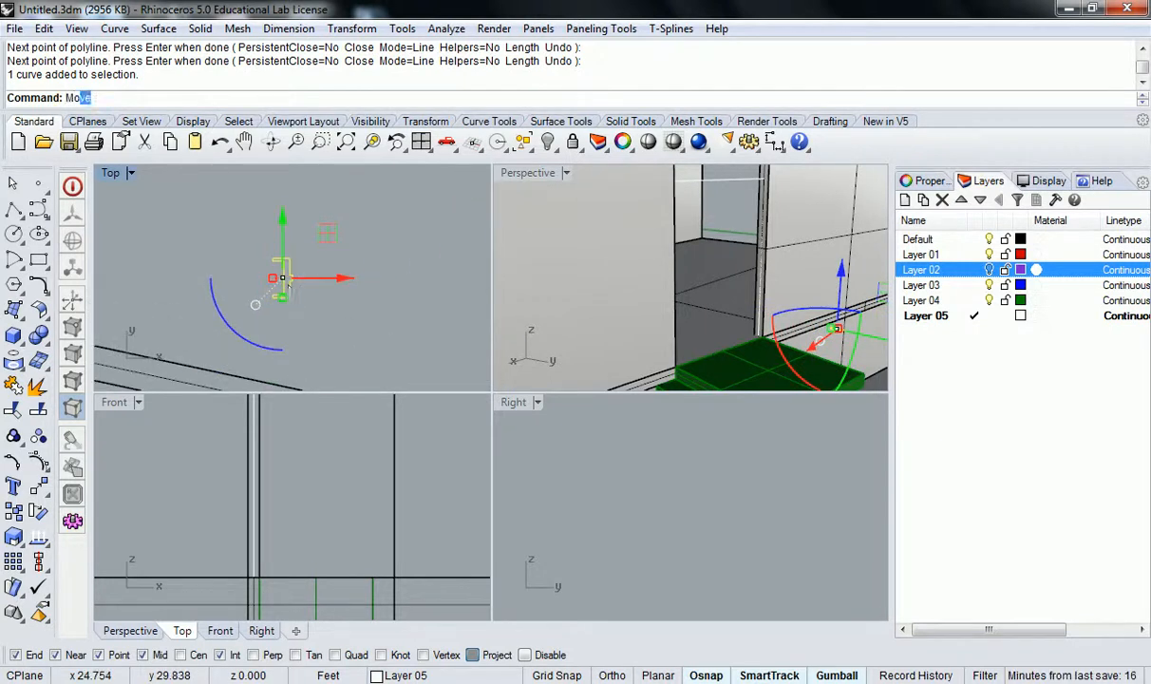
pyautogui.write('ve')
pyautogui.press('Return')
pyautogui.scroll(2, 290, 274)
pyautogui.press('Escape')
pyautogui.click(479, 652)
# Step: Move the frame profile in the Perspective view from its upper inner corner to the left jamb's floor-level corner at the green slab
pyautogui.moveTo(670, 354); pyautogui.dragTo(771, 301, button='right')
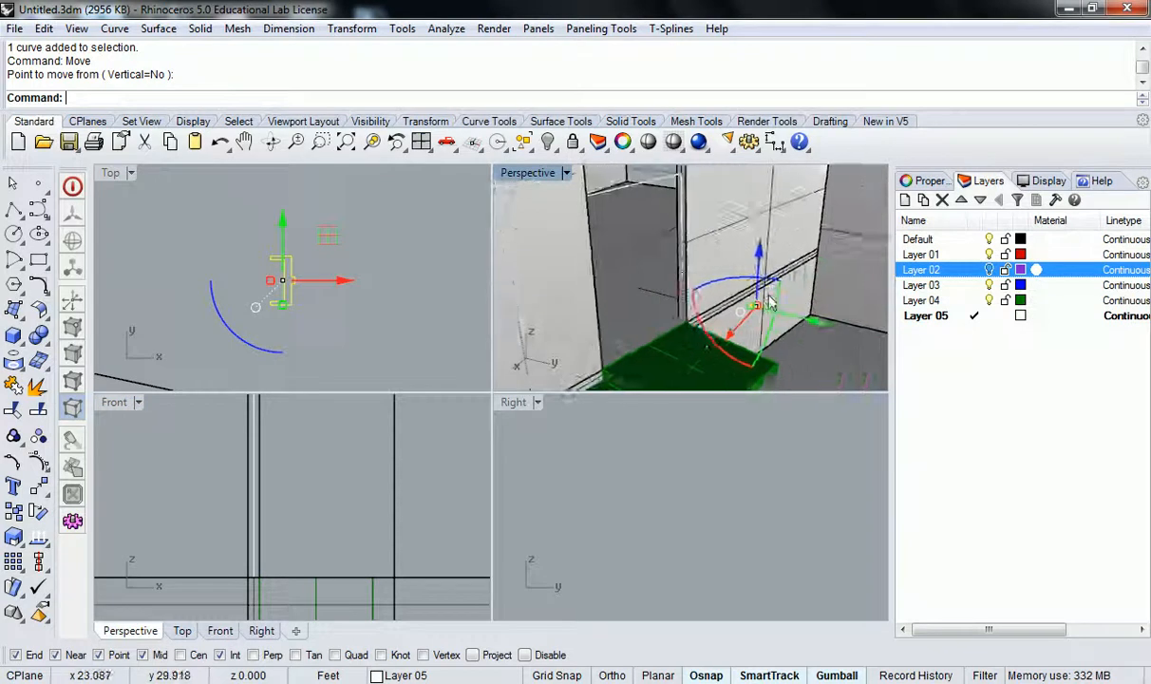
pyautogui.scroll(5, 771, 302)
pyautogui.write('Move')
pyautogui.press('Return')
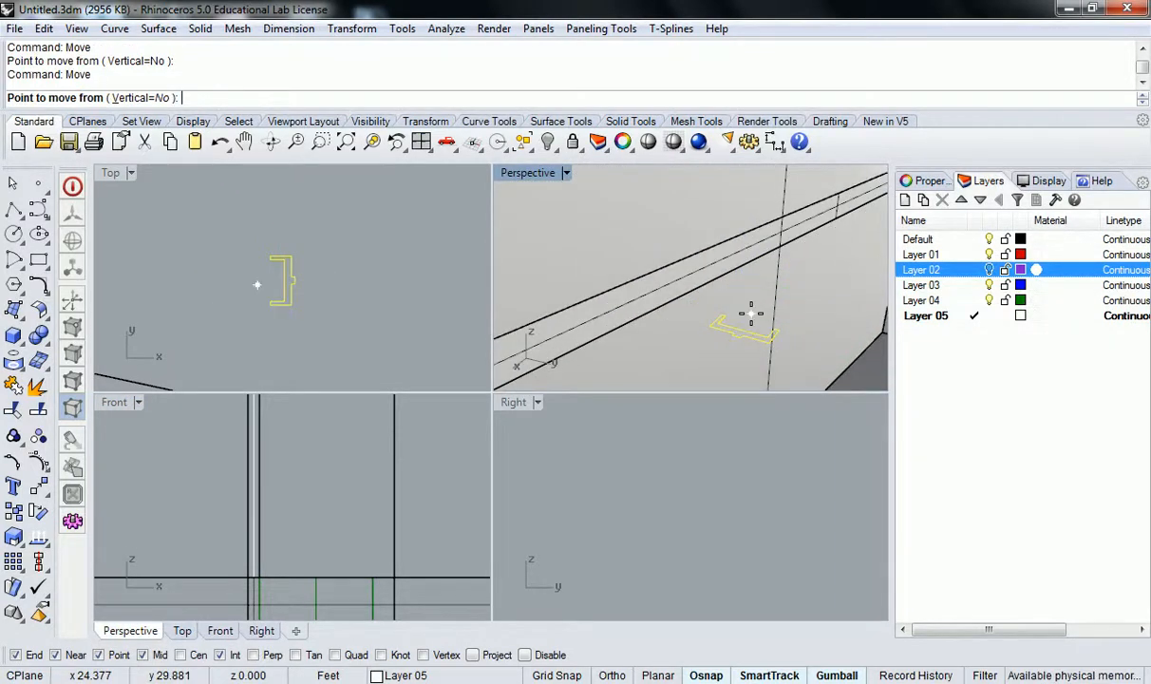
pyautogui.click(766, 329)
pyautogui.scroll(-2, 757, 319)
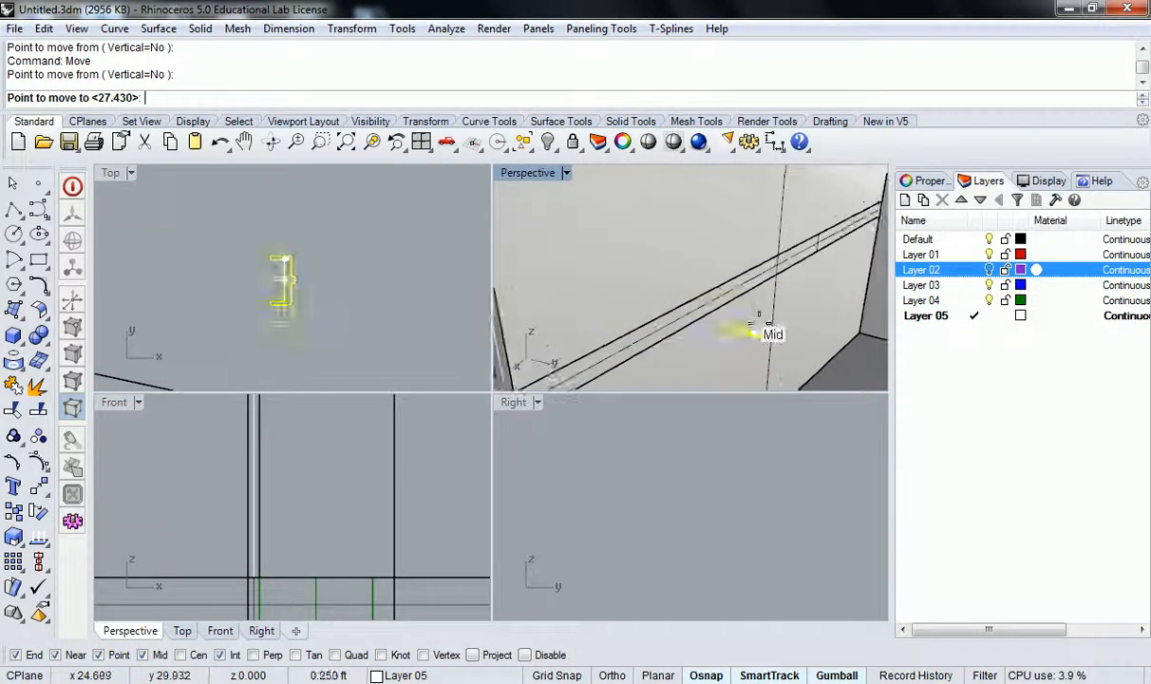
pyautogui.scroll(-5, 622, 343)
pyautogui.scroll(8, 573, 356)
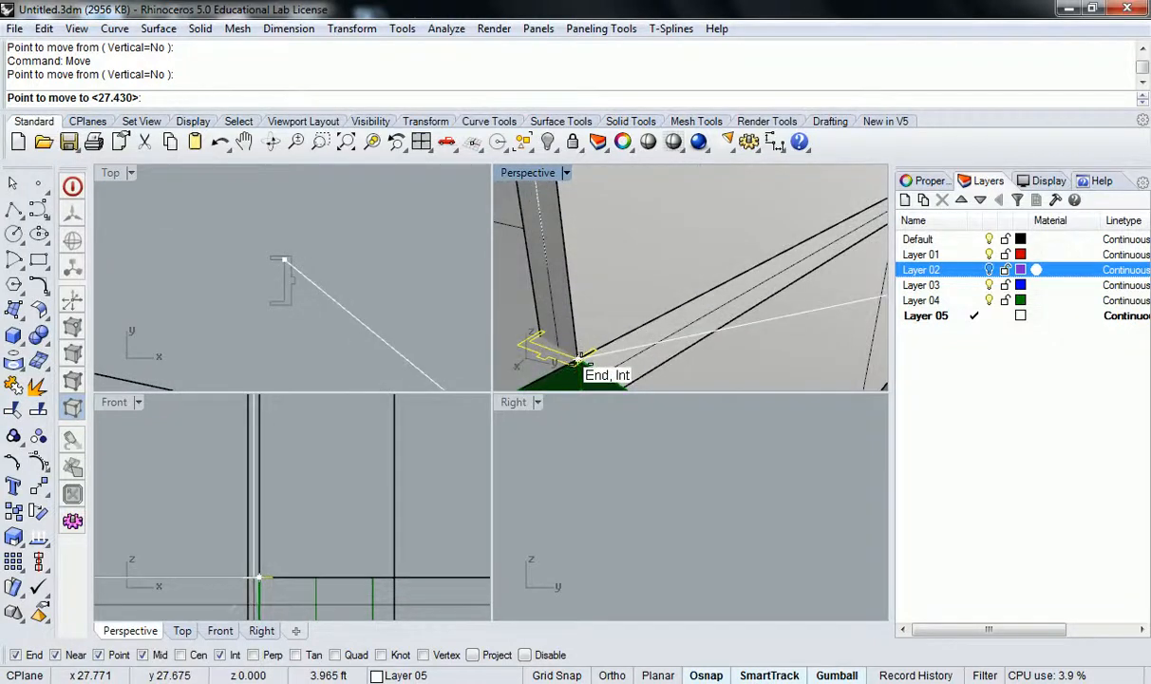
pyautogui.click(577, 359)
# Step: Rotate the frame profile about the jamb corner in the Top view to align its inner side with the jamb edge
pyautogui.scroll(6, 285, 253)
pyautogui.scroll(8, 325, 268)
pyautogui.write('Rotate')
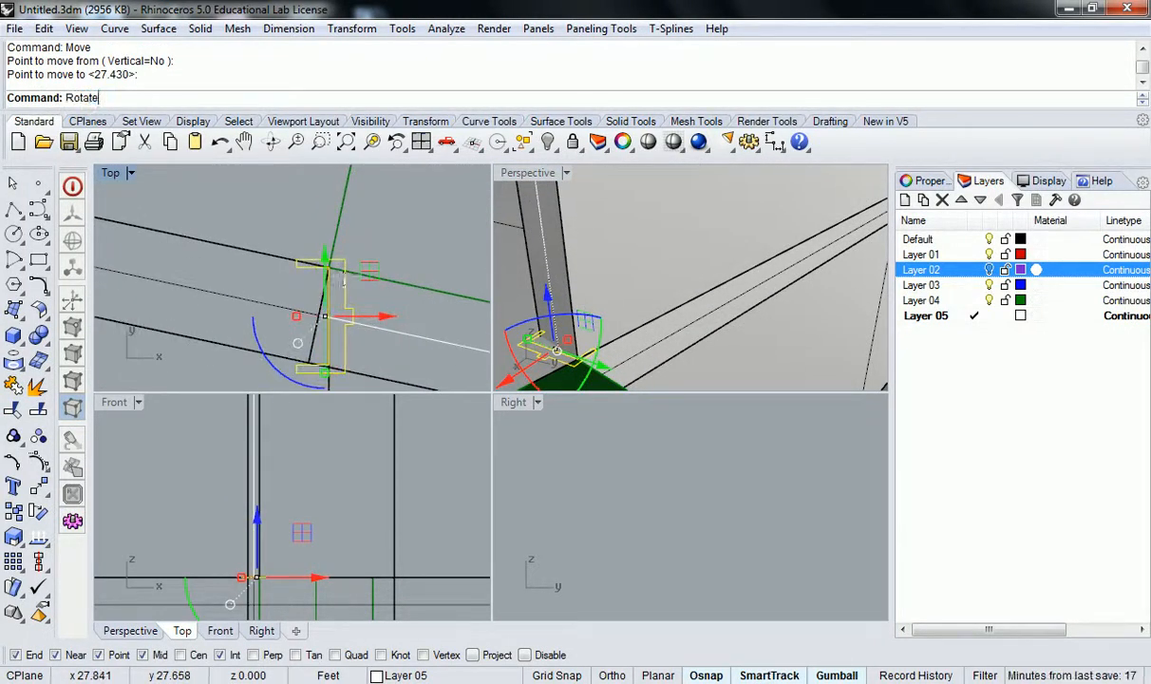
pyautogui.press('Return')
pyautogui.click(327, 269)
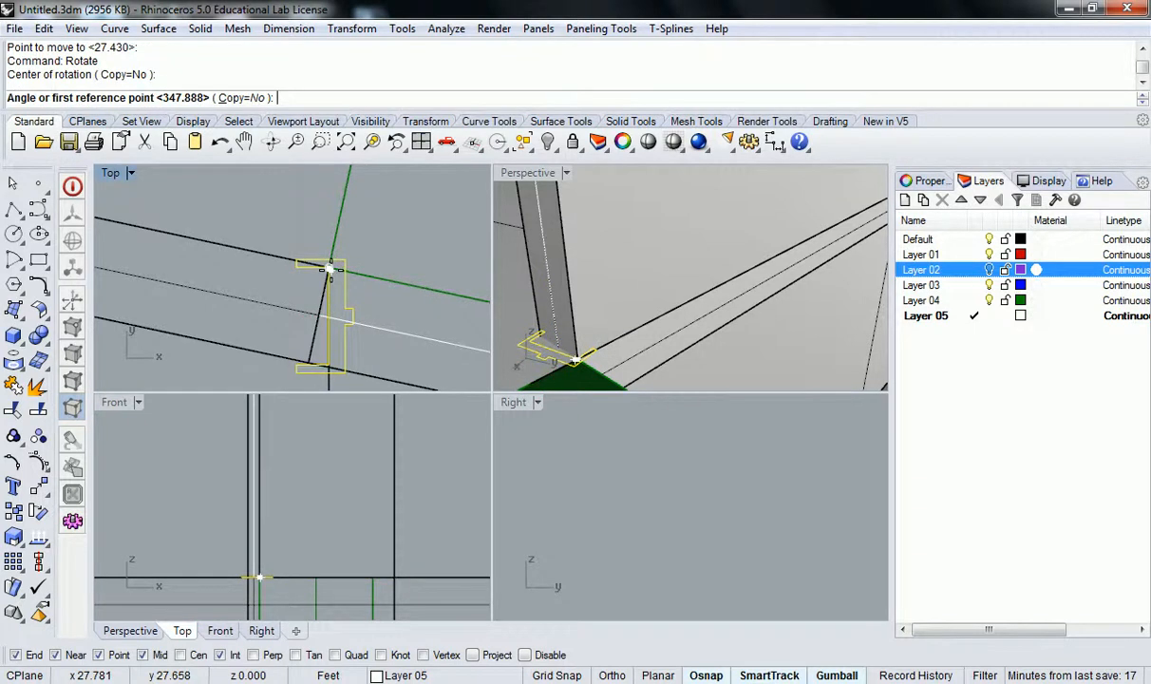
pyautogui.click(308, 363)
pyautogui.click(308, 363)
pyautogui.scroll(-10, 348, 265)
pyautogui.click(361, 260)
pyautogui.scroll(-4, 597, 335)
pyautogui.scroll(-4, 597, 335)
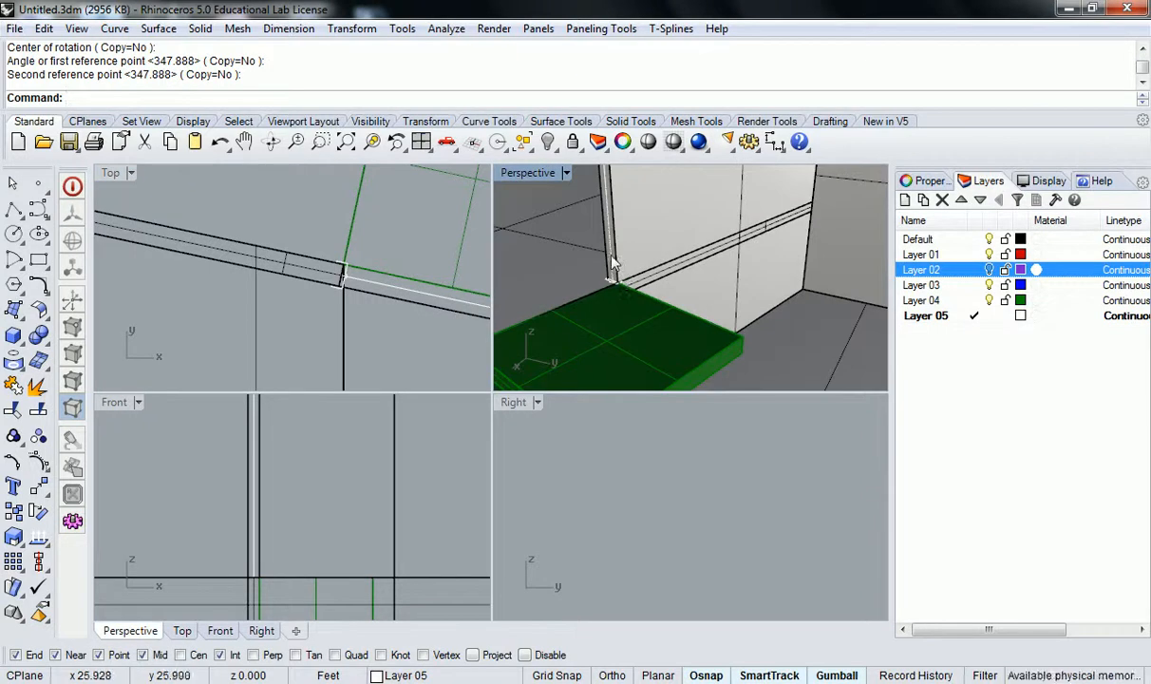
pyautogui.press('Return')
pyautogui.scroll(3, 614, 271)
pyautogui.click(616, 280)
pyautogui.press('Escape')
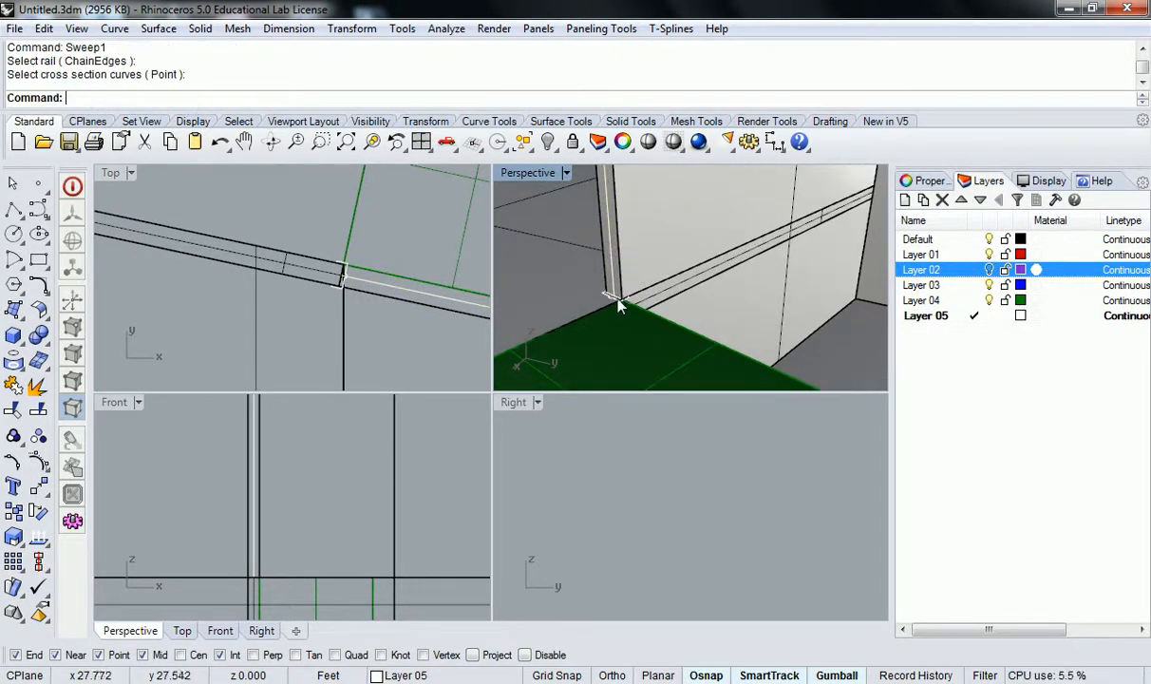
# Step: Sweep the frame profile along the door outline with Sweep1, accepting the default seam and options
pyautogui.press('Return')
pyautogui.click(611, 293)
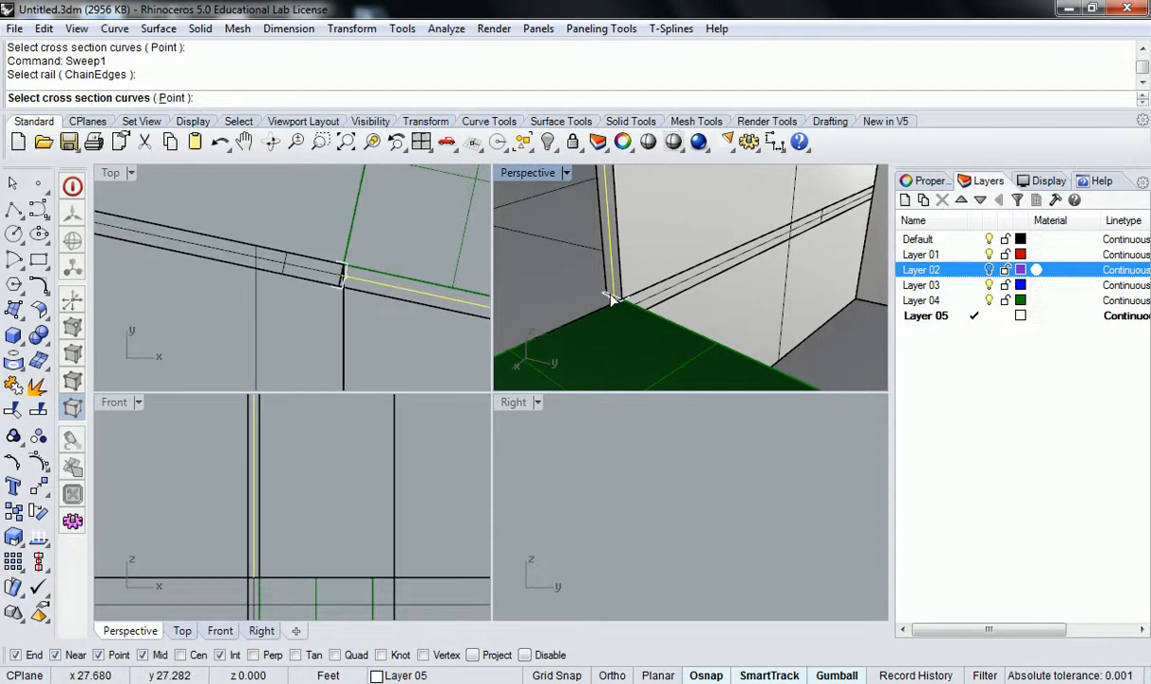
pyautogui.press('Return')
pyautogui.press('Return')
pyautogui.press('Return')
# Step: Examine the swept door frame and its fit in the wall opening in a maximized Perspective view
pyautogui.moveTo(561, 366); pyautogui.dragTo(827, 240, button='right')
pyautogui.rightClick(720, 309)
pyautogui.moveTo(720, 308); pyautogui.dragTo(679, 316, button='right')
pyautogui.scroll(10, 660, 311)
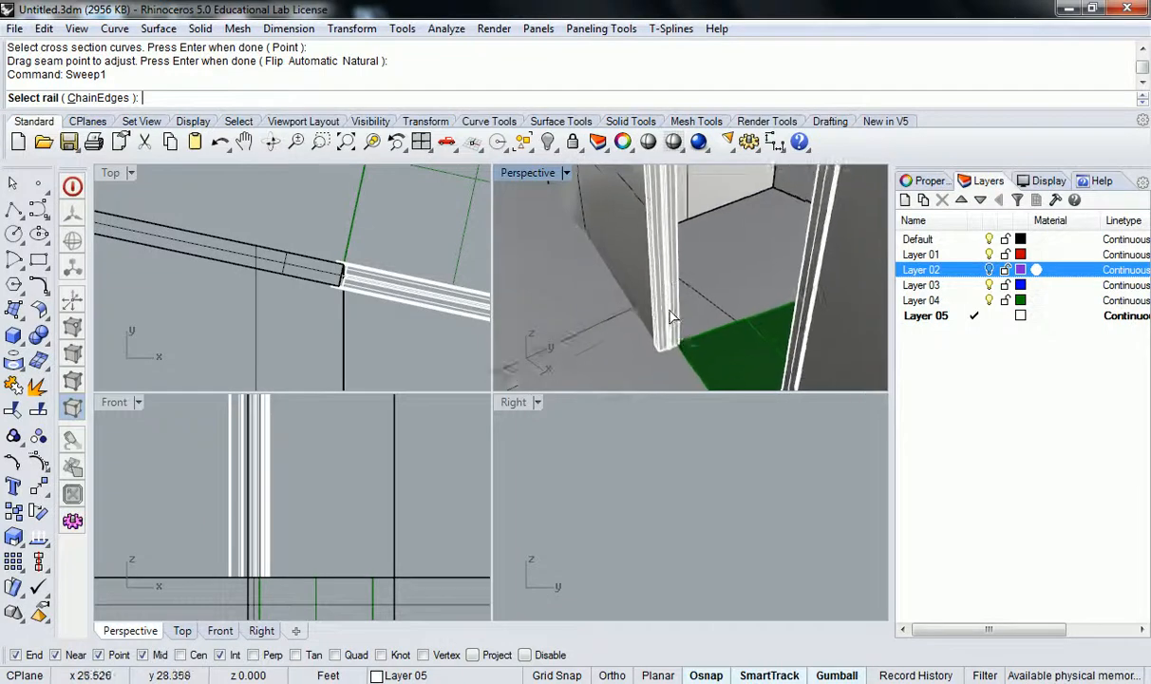
pyautogui.scroll(3, 671, 355)
pyautogui.press('Escape')
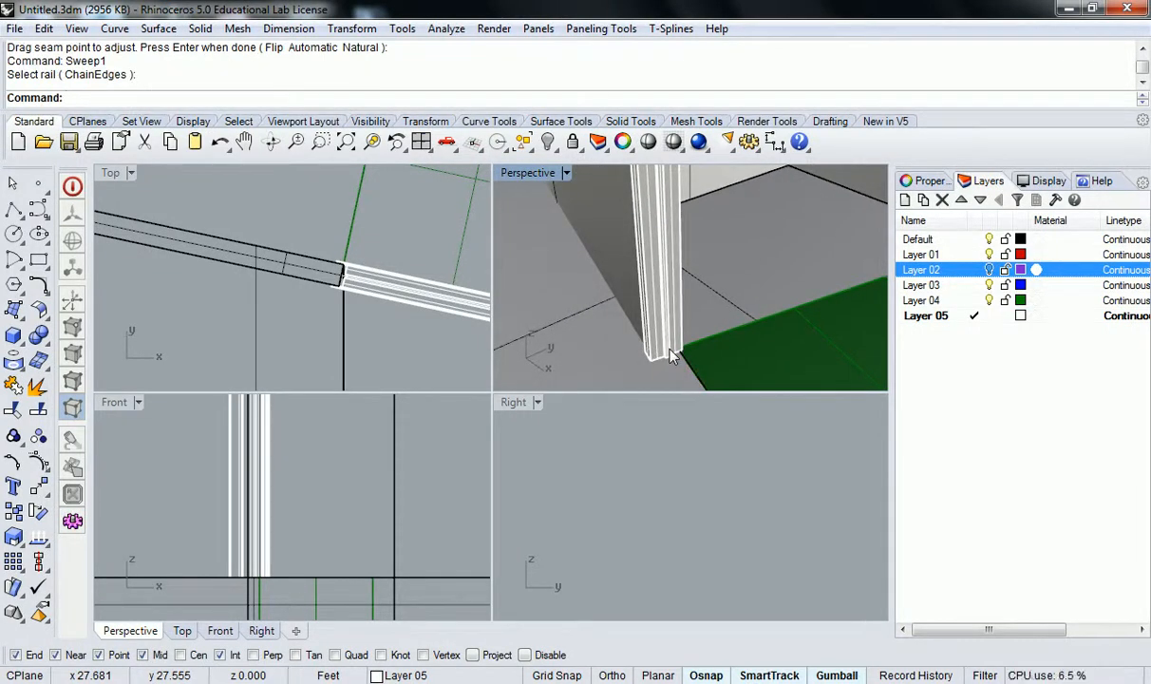
pyautogui.doubleClick(525, 173)
pyautogui.moveTo(480, 414); pyautogui.dragTo(396, 395, button='right')
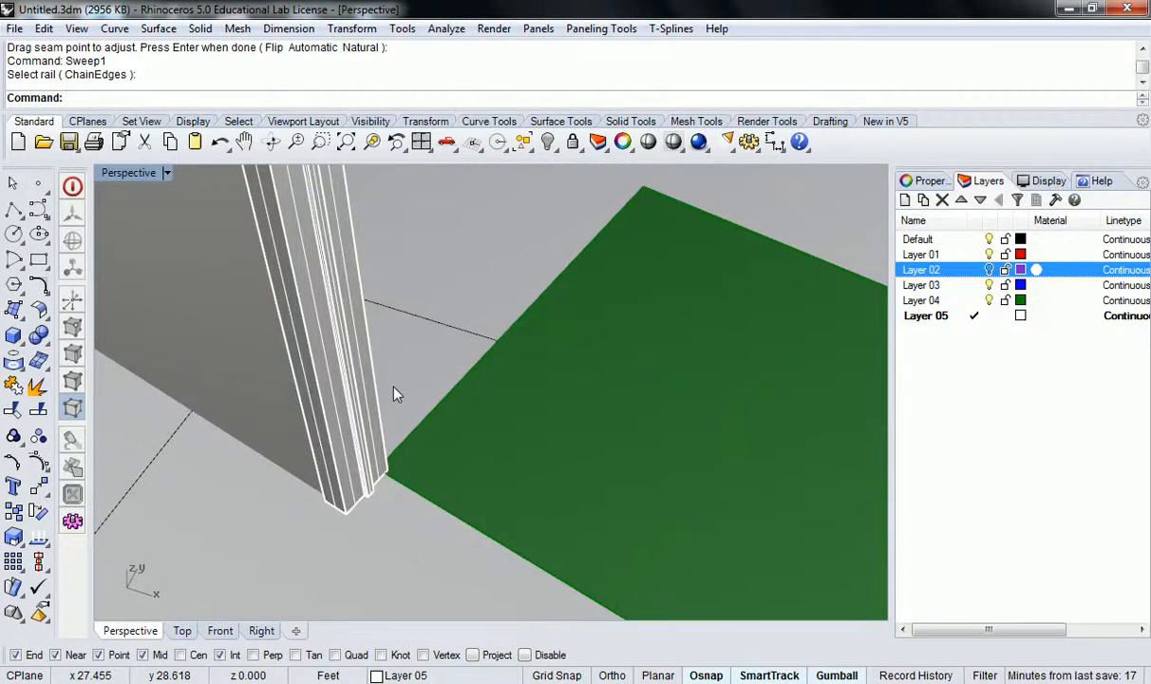
pyautogui.scroll(-10, 397, 395)
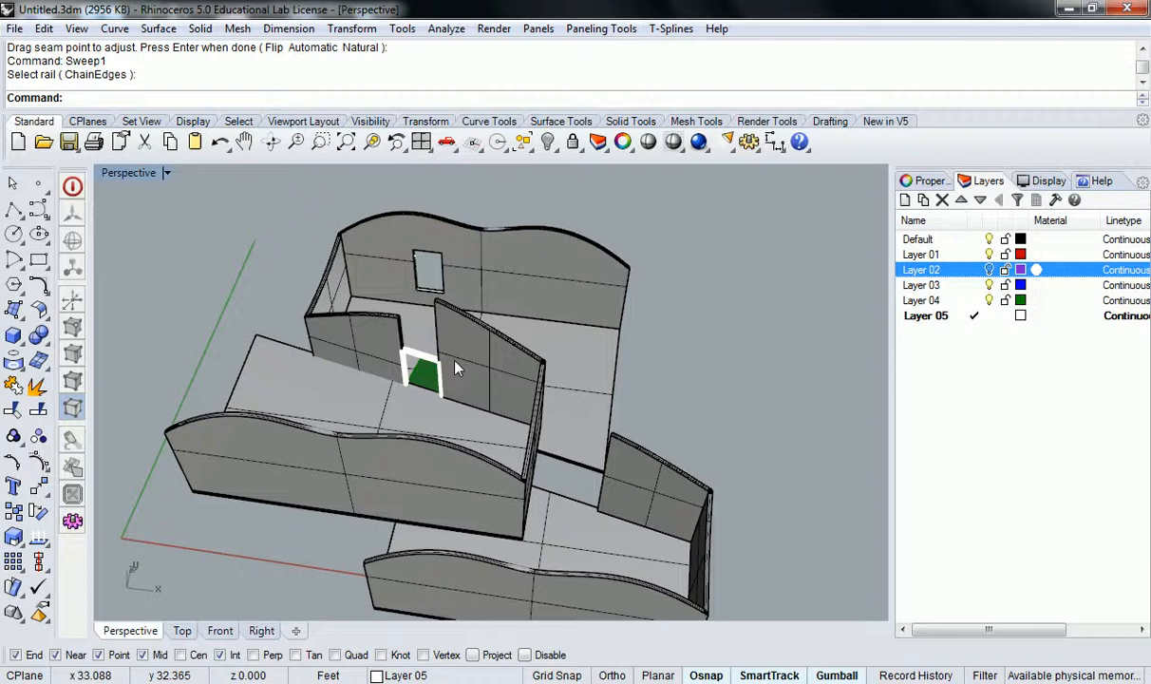
pyautogui.scroll(10, 456, 368)
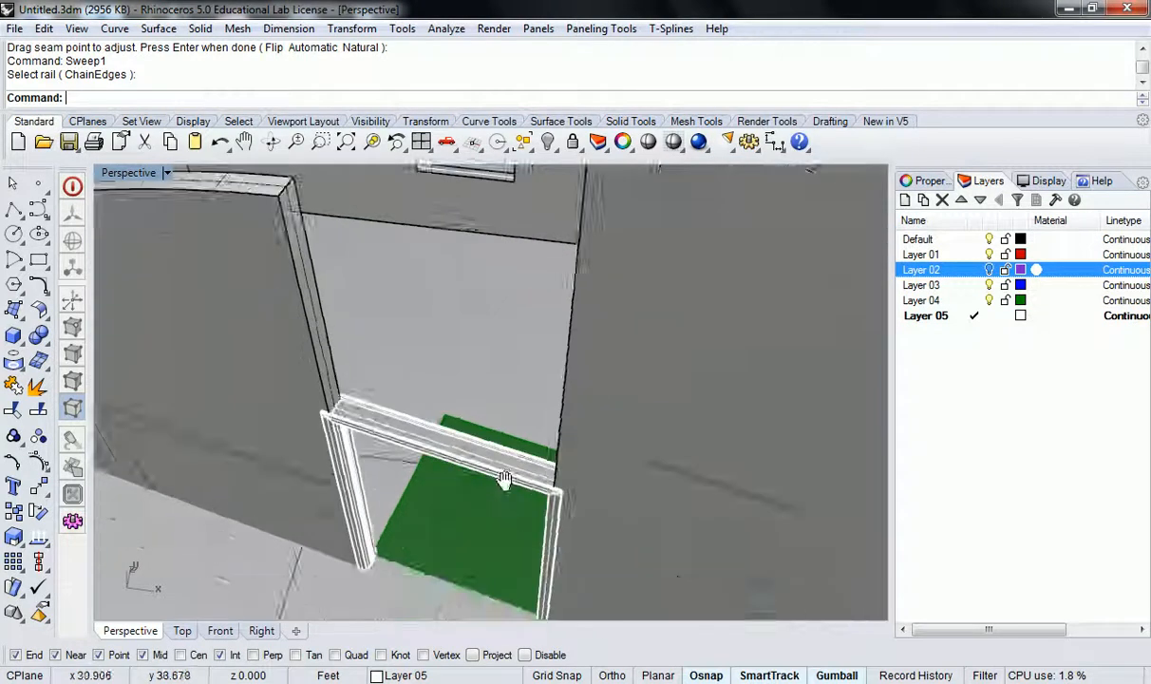
pyautogui.scroll(-5, 489, 406)
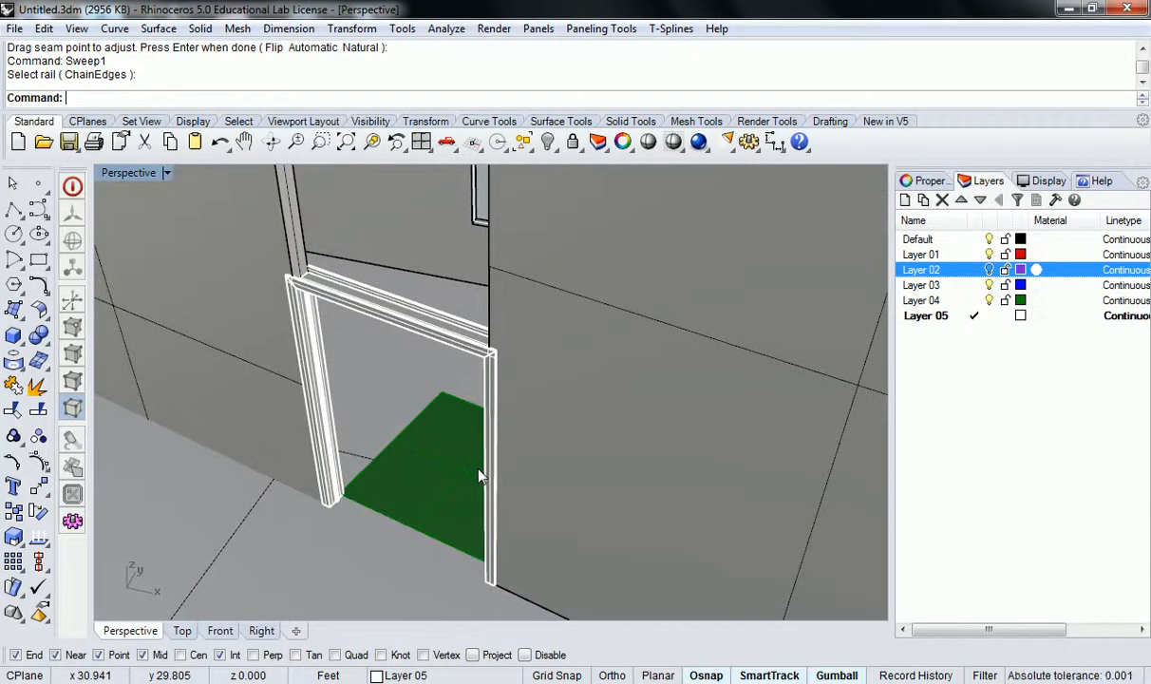